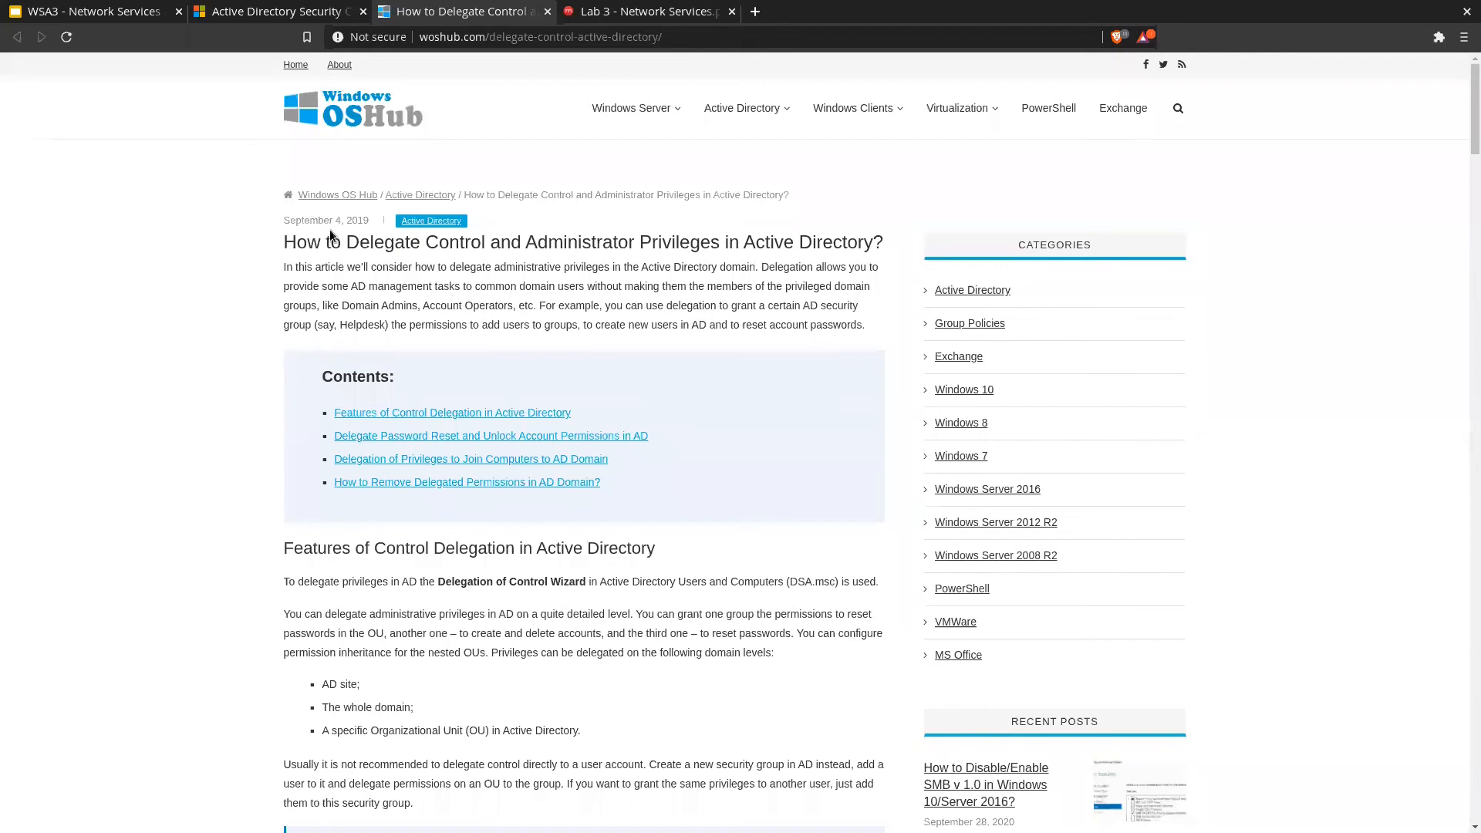
- Read the Active Directory delegation article, following its Delegation of Control Wizard steps down to the PowerShell examples
key("ctrl+a")
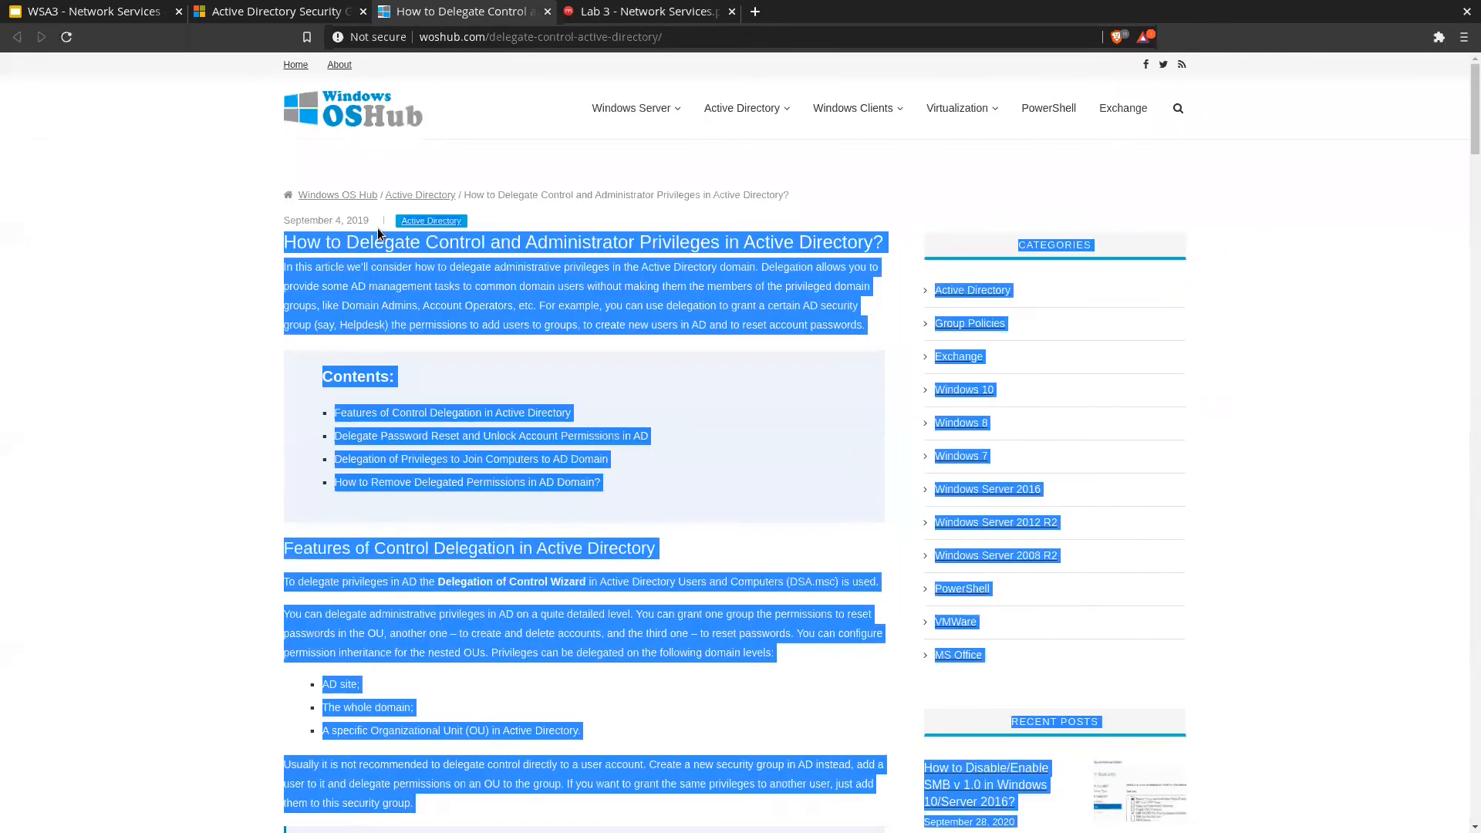
left_click(322, 253)
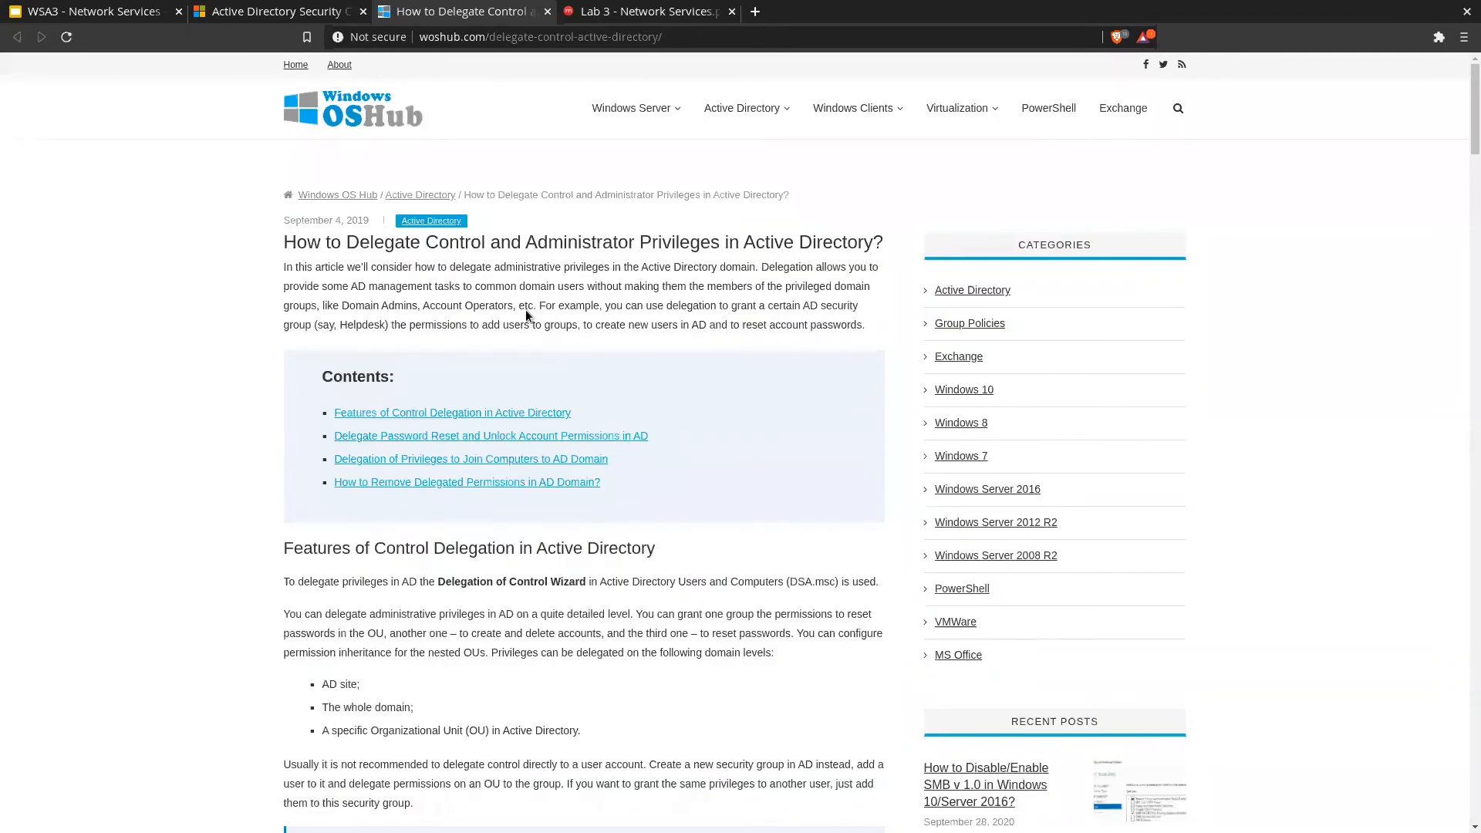
scroll(622, 384, "down", 15)
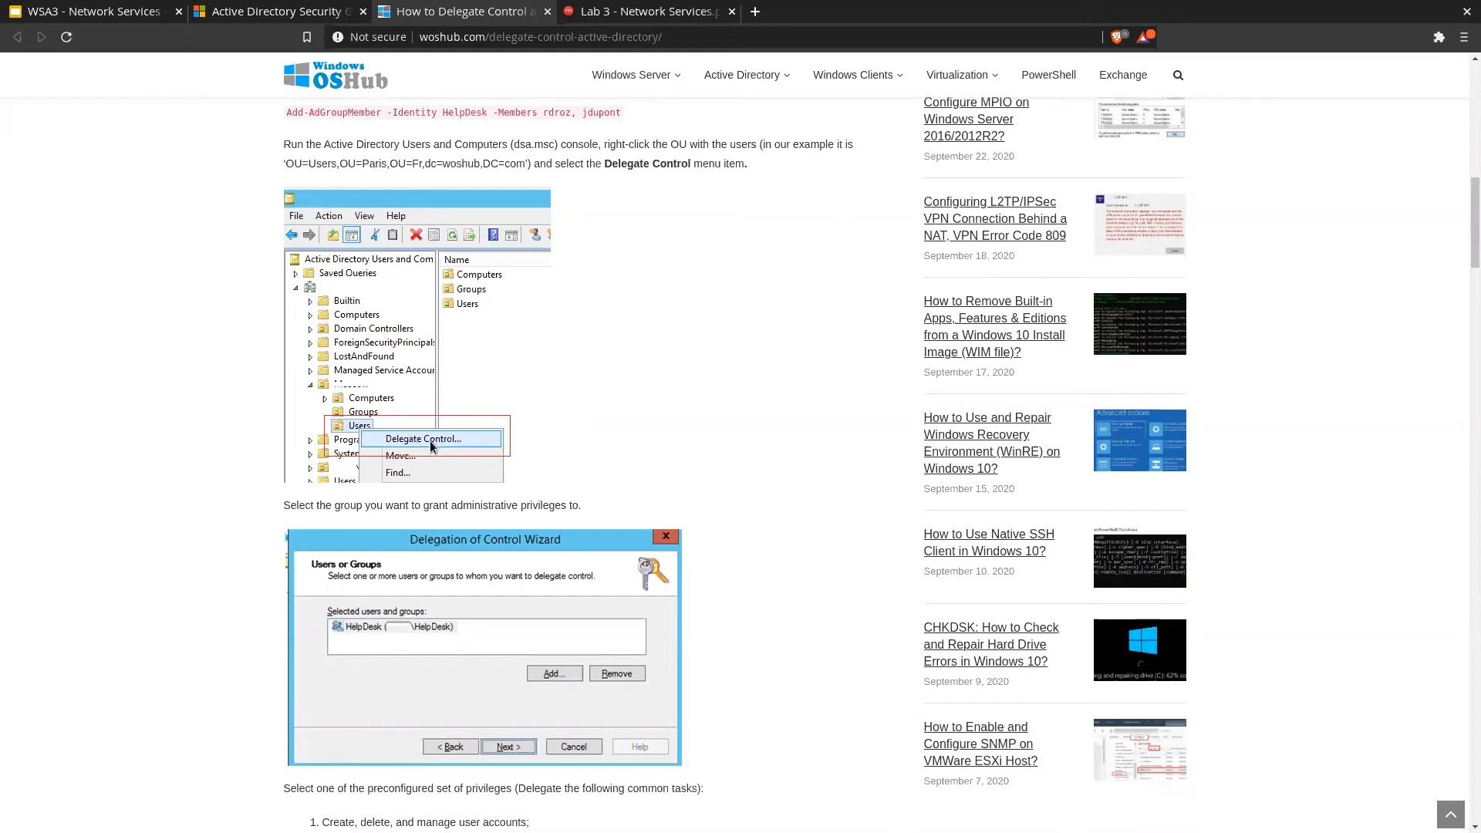
scroll(352, 399, "down", 3)
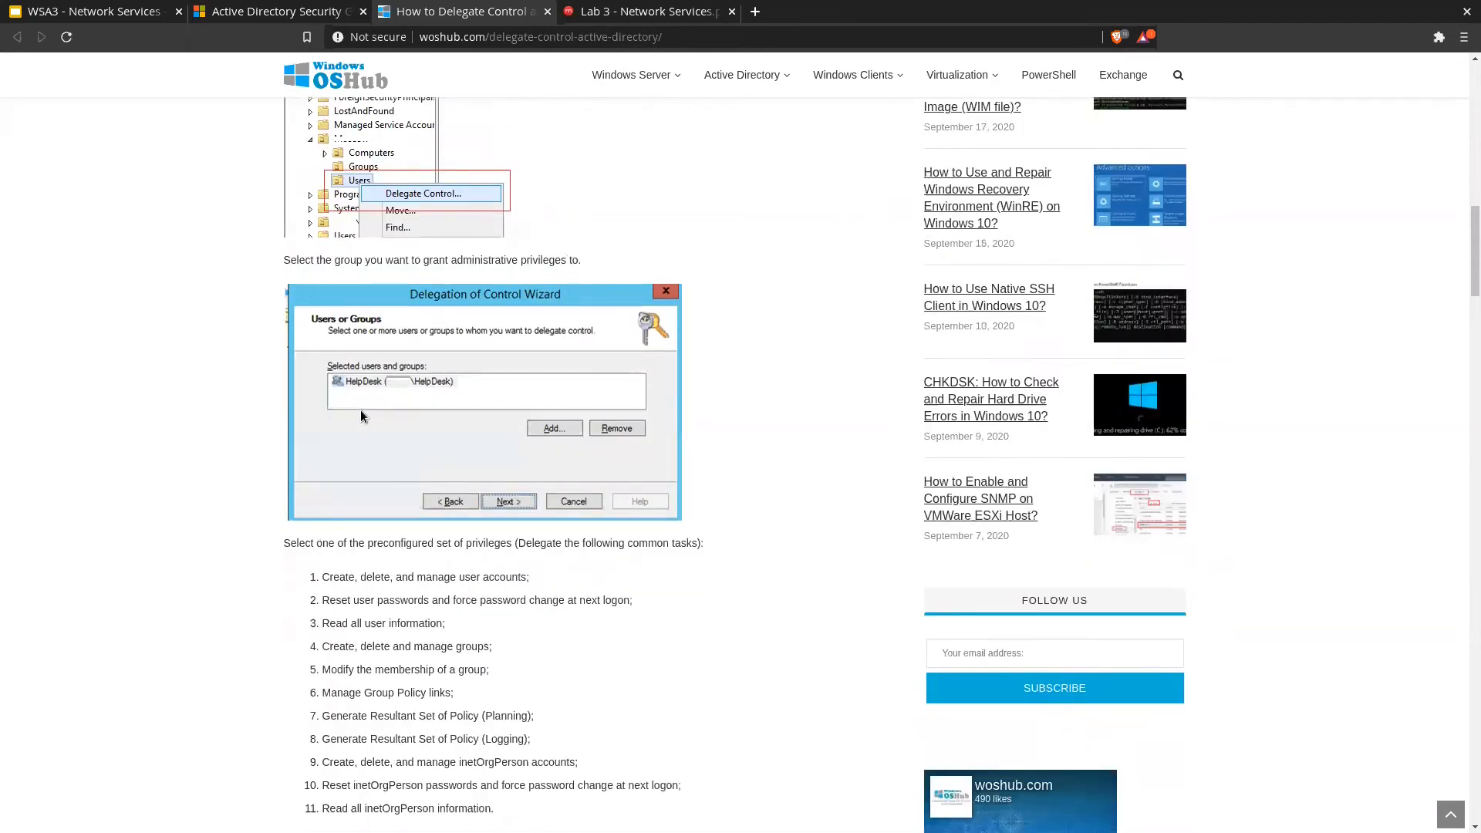
scroll(352, 400, "down", 1)
scroll(383, 487, "down", 4)
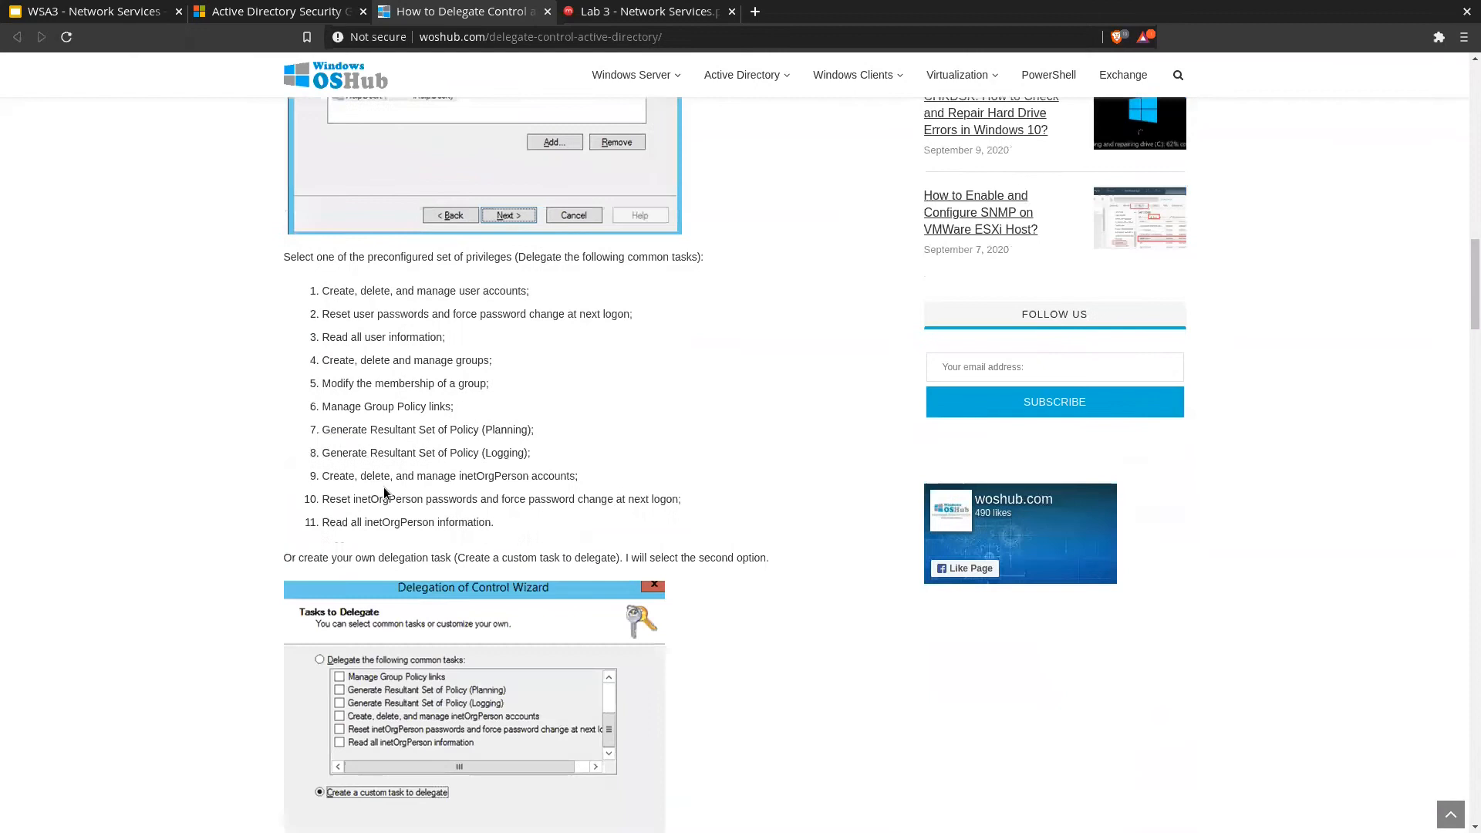
scroll(337, 542, "down", 3)
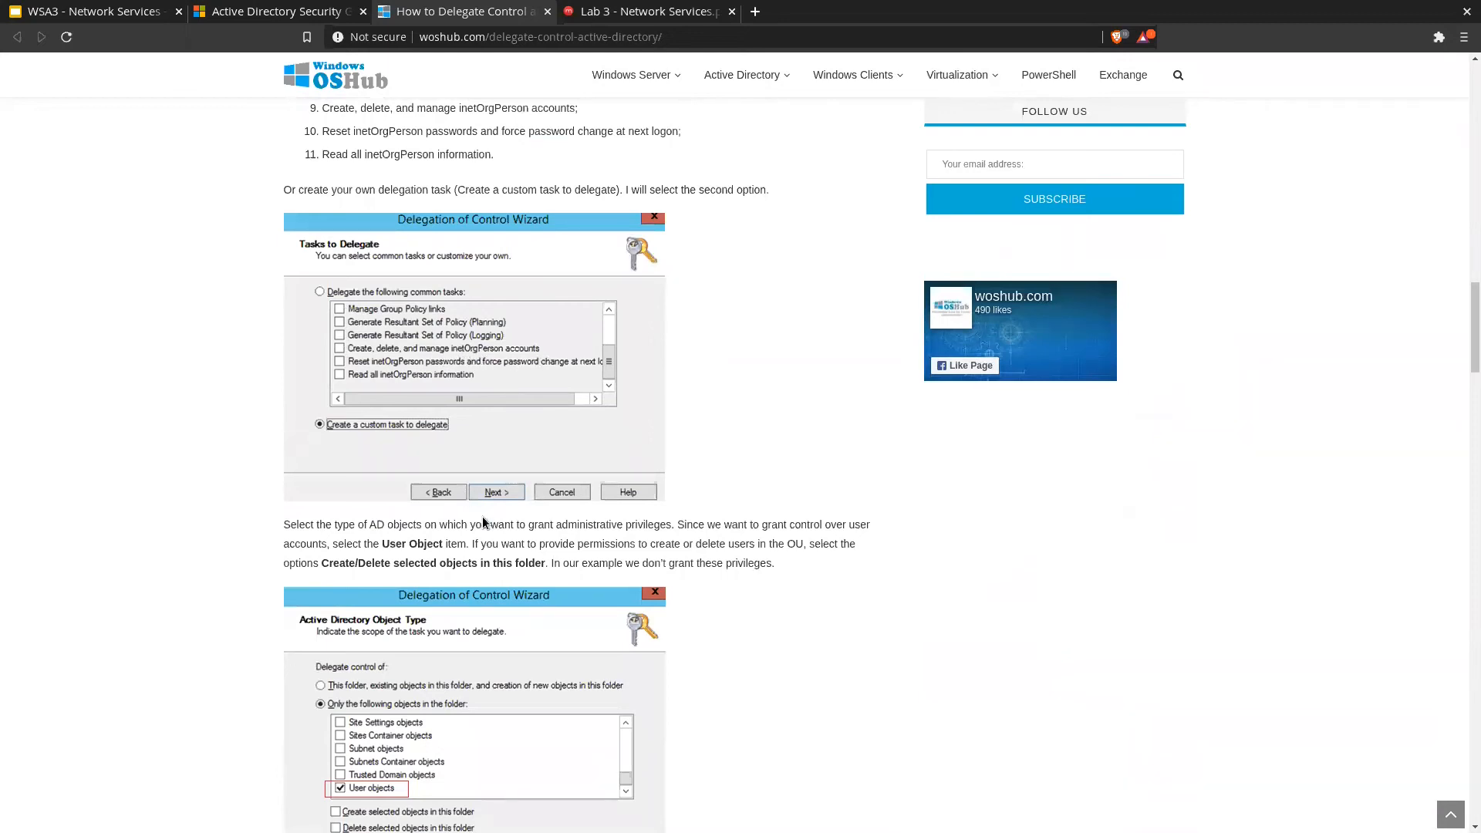
scroll(553, 520, "down", 6)
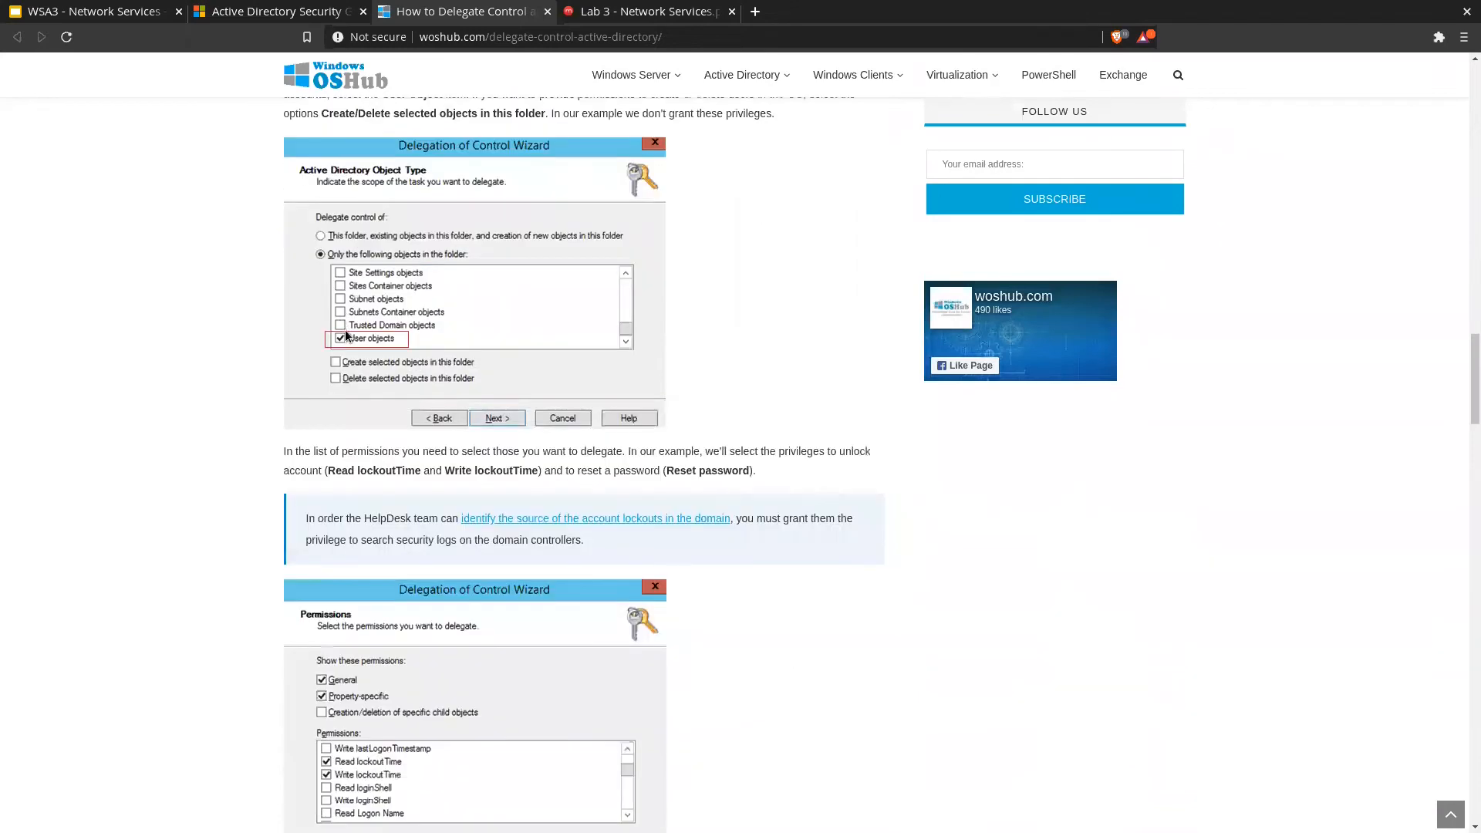
scroll(434, 465, "down", 7)
scroll(503, 580, "down", 5)
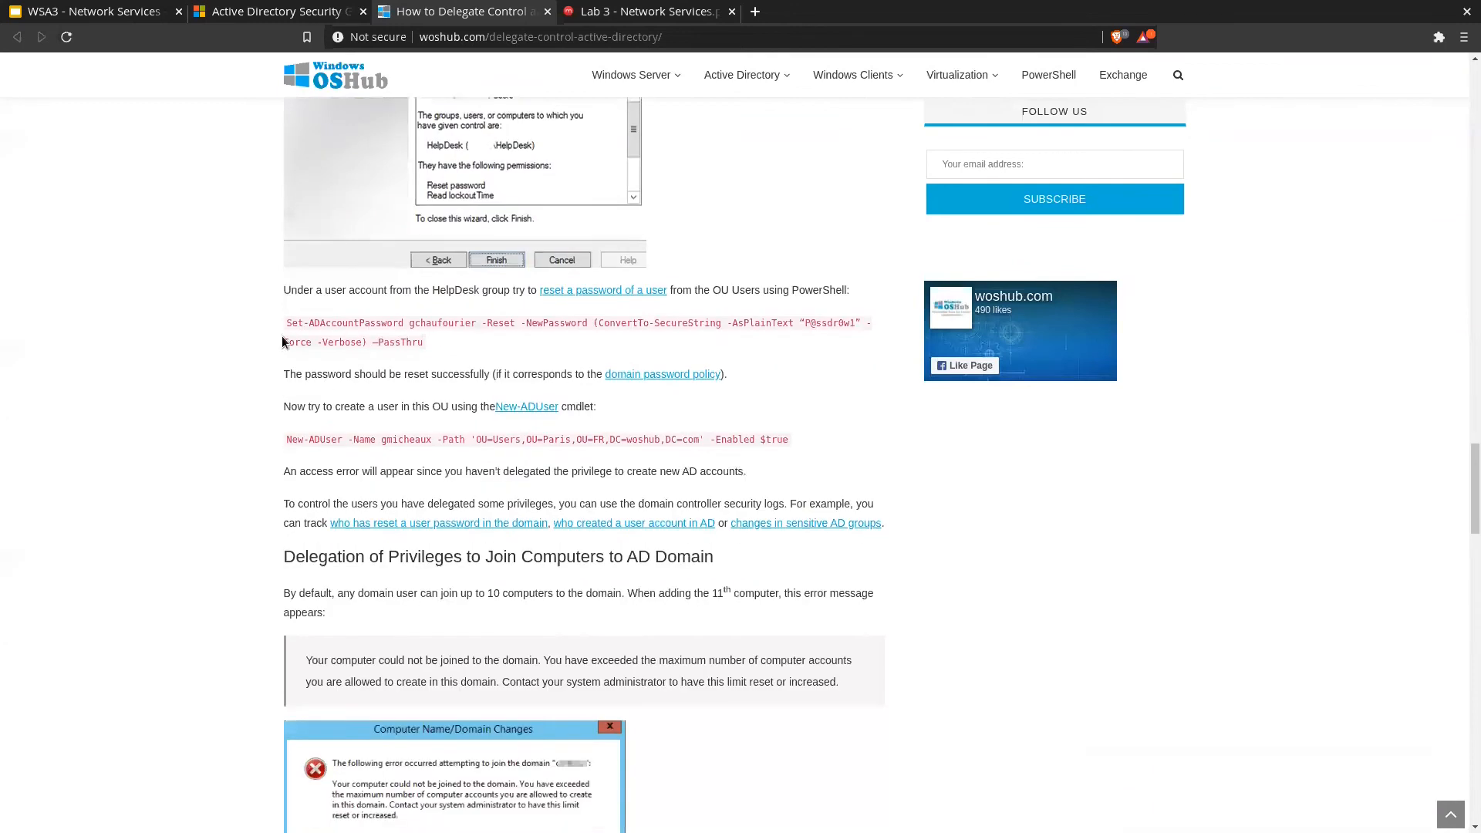
- Examine the article's Set-ADAccountPassword and New-ADUser example commands, and return to the article's opening sections
left_click_drag(288, 322, 473, 357)
left_click(327, 437)
triple_click(326, 439)
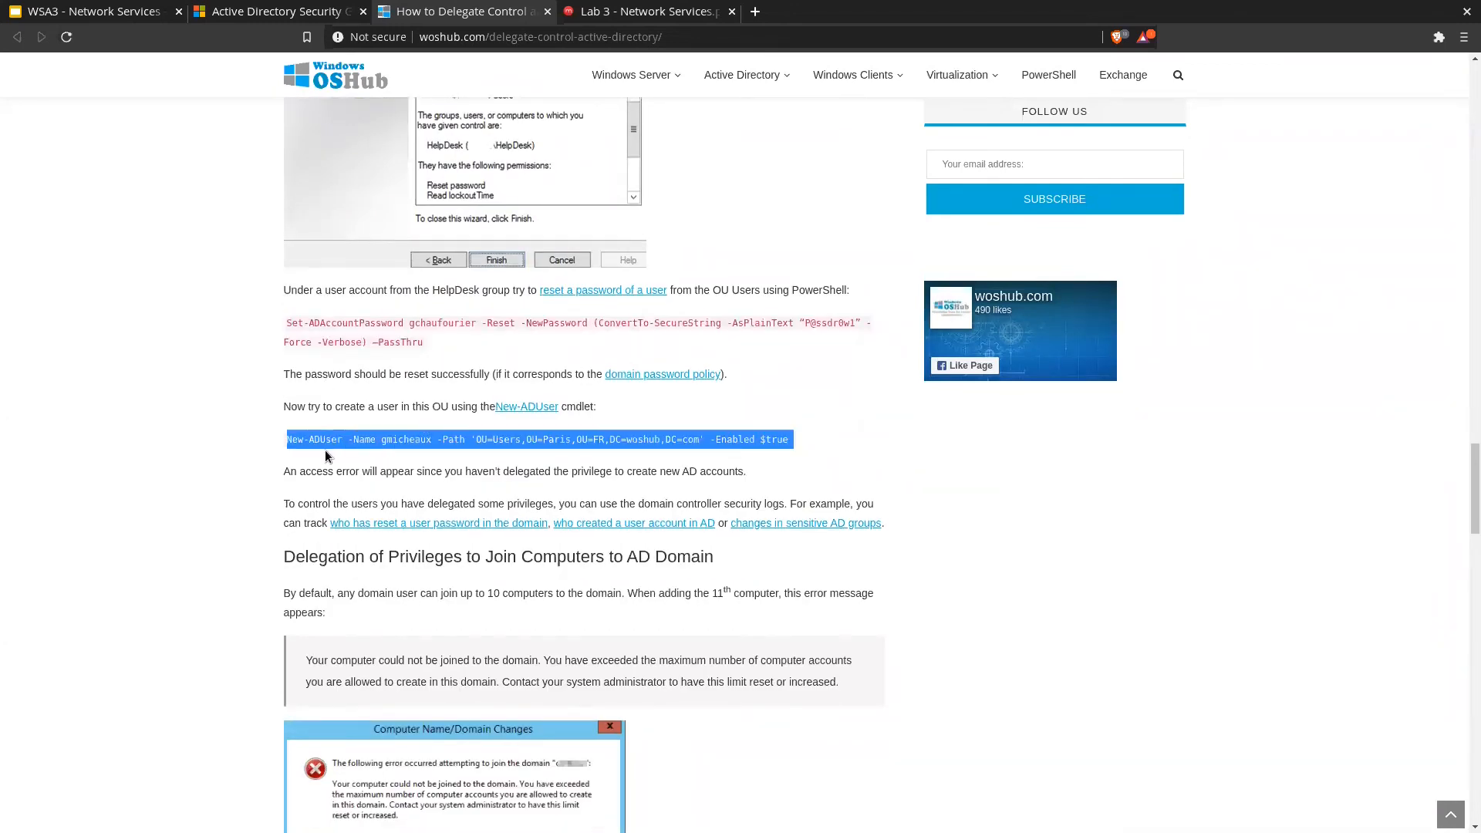
left_click(799, 451)
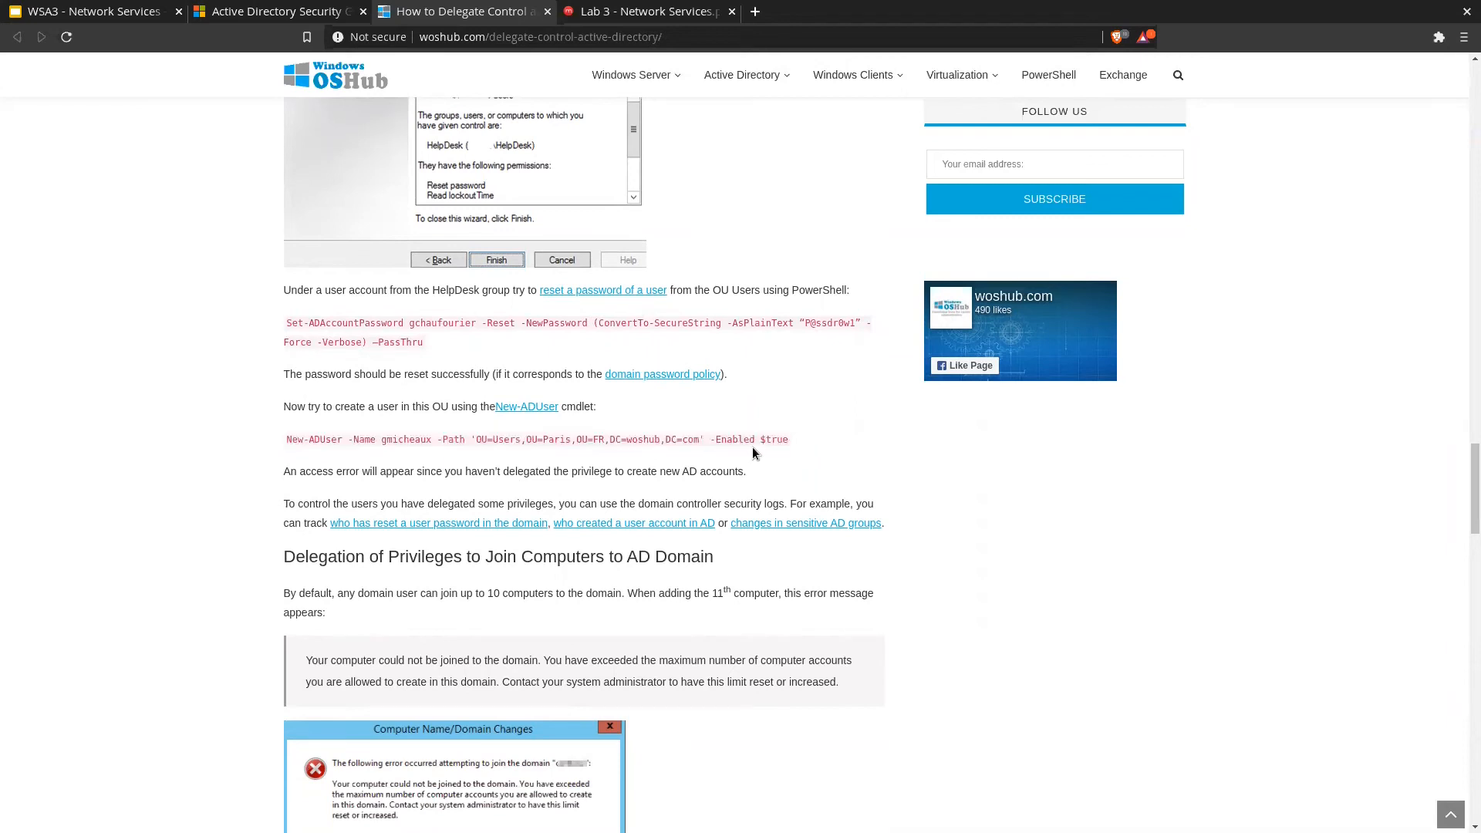
triple_click(357, 334)
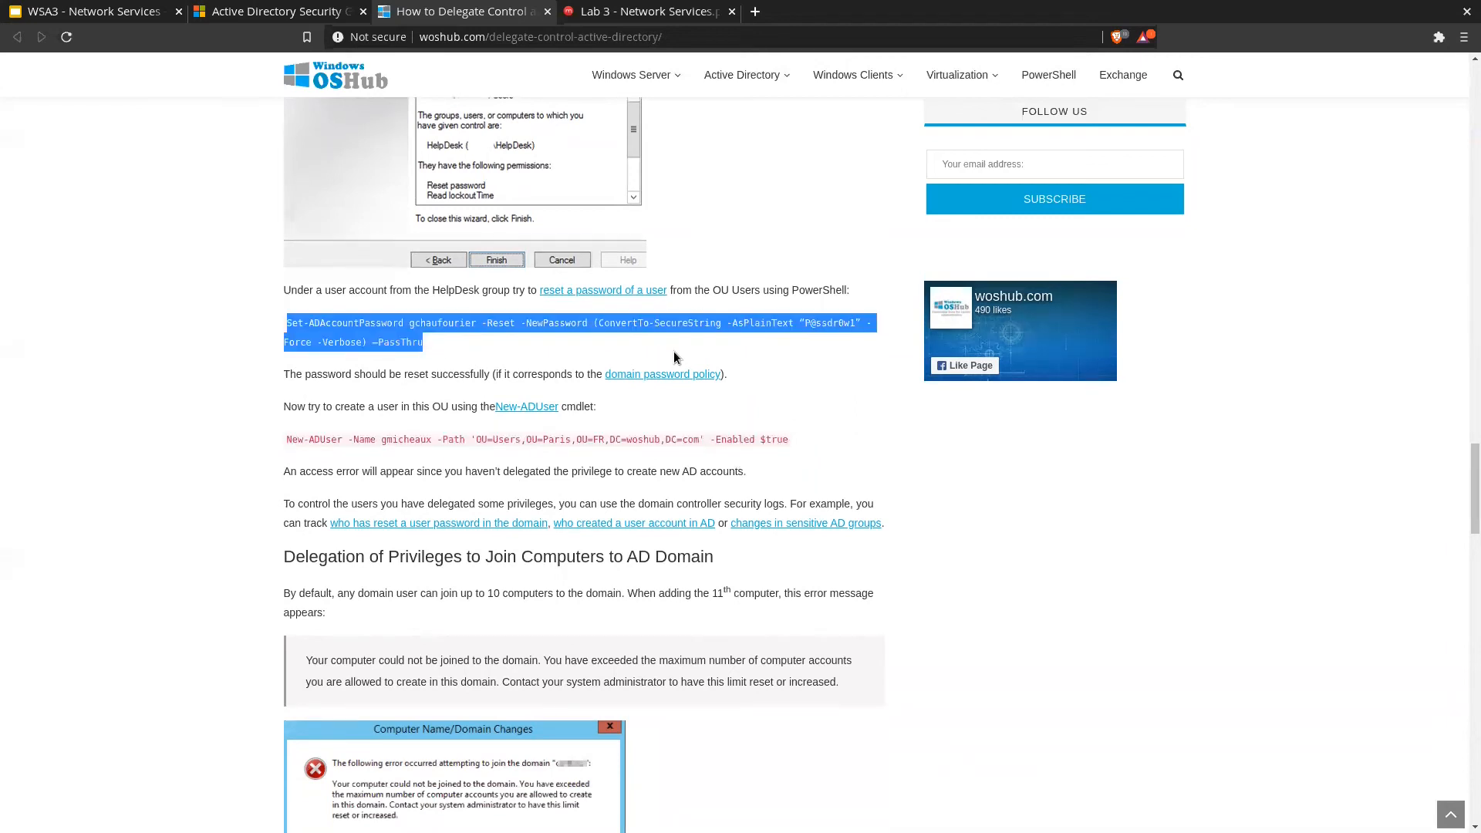
left_click(705, 352)
scroll(705, 351, "up", 1)
scroll(705, 356, "up", 12)
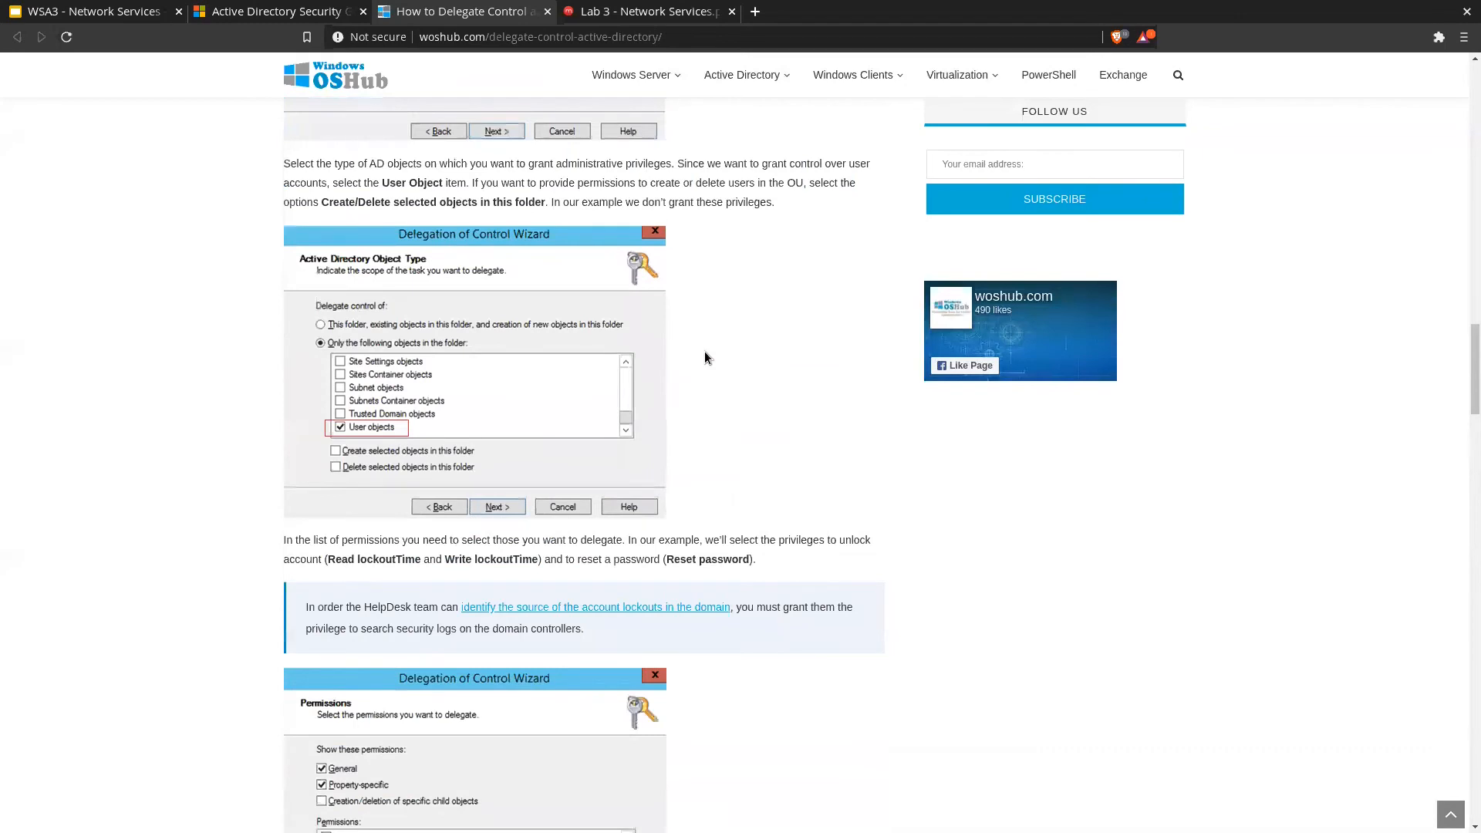
scroll(705, 358, "up", 15)
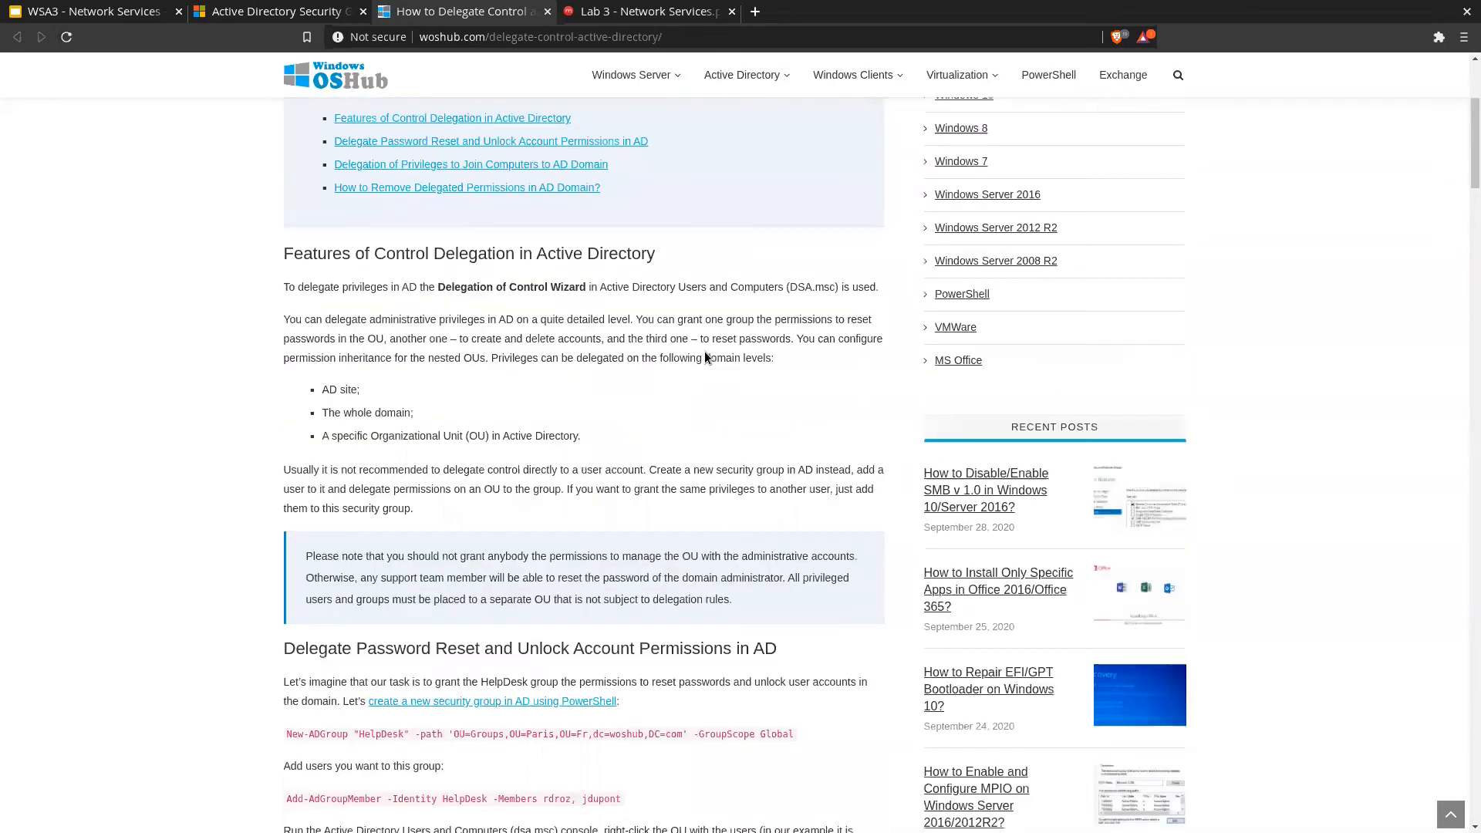
scroll(705, 357, "up", 4)
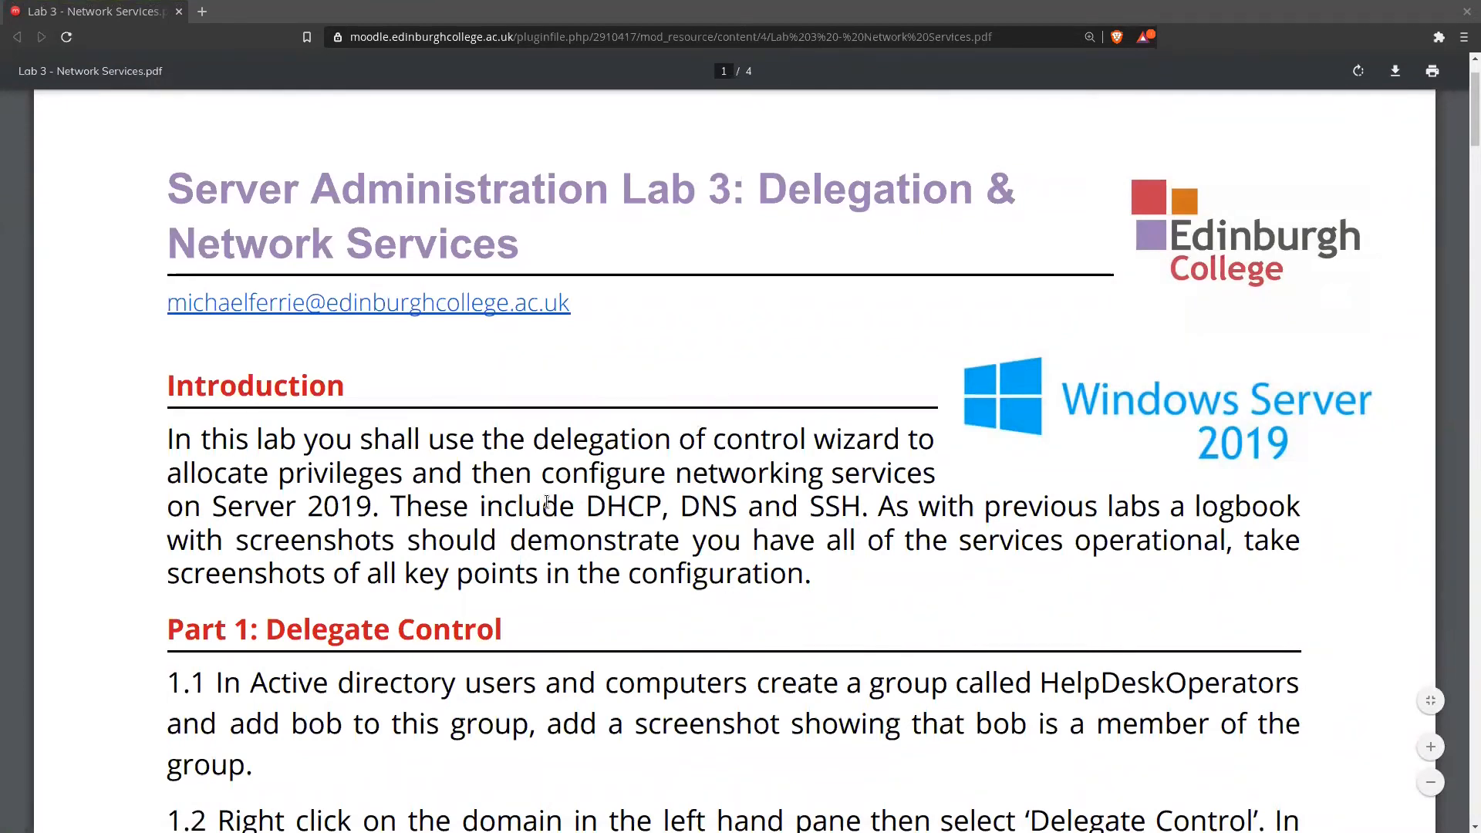
- Switch to the Lab 3 Network Services PDF and review the introduction, Part 1 on delegating control, and the start of Part 2 on DHCP
left_click_drag(586, 506, 868, 502)
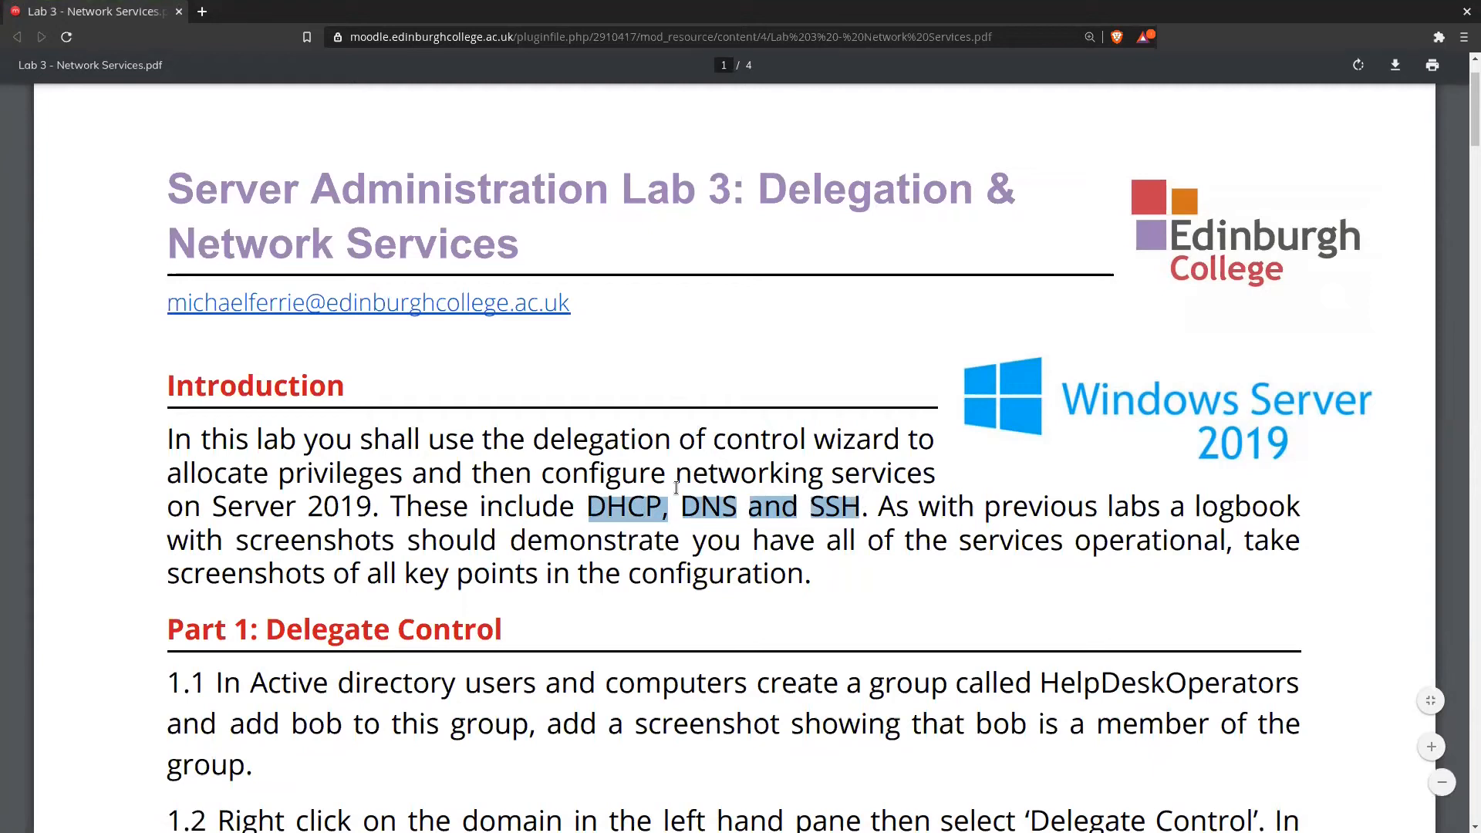
left_click(725, 515)
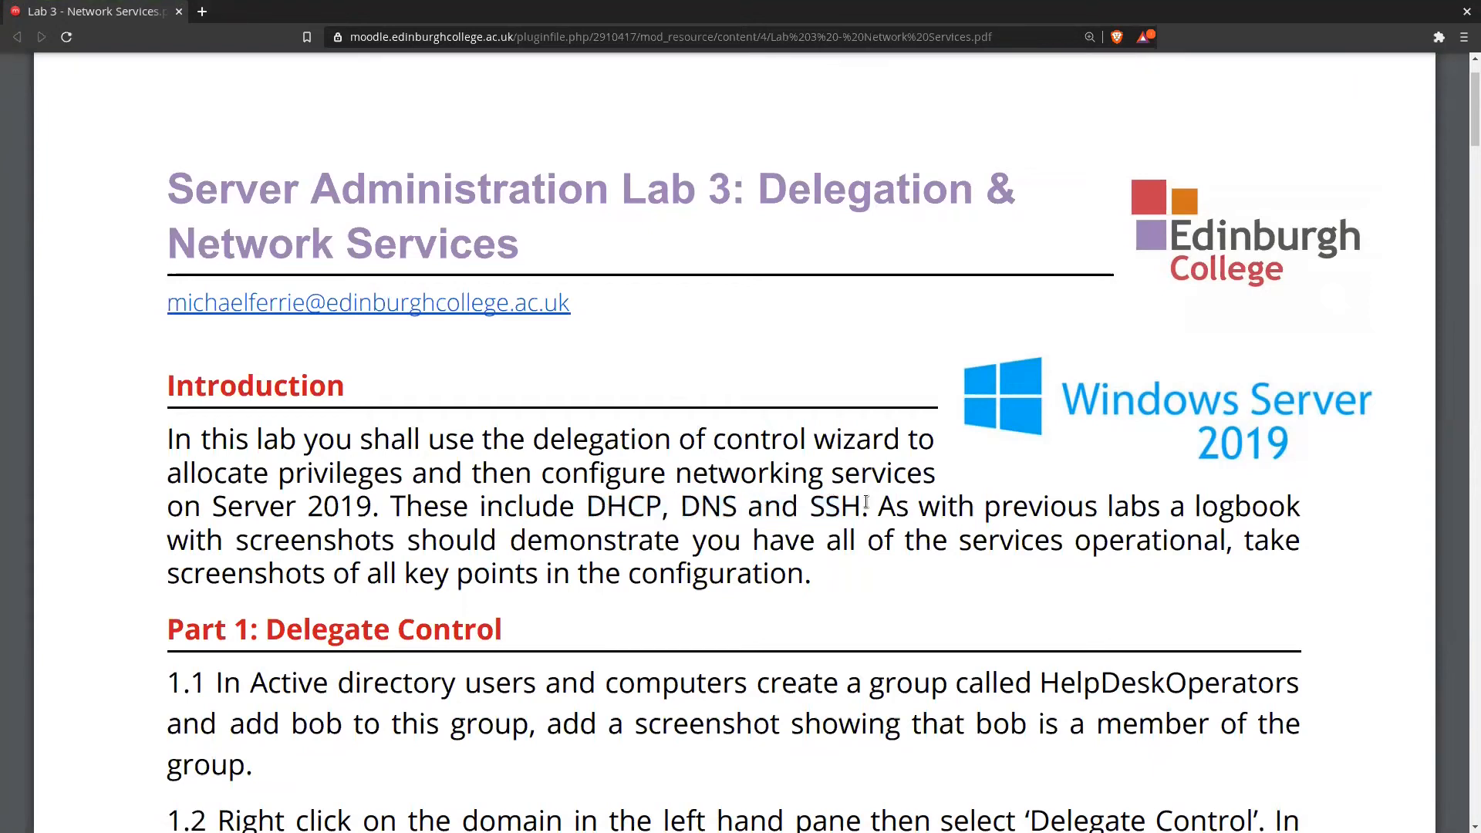
scroll(865, 502, "down", 4)
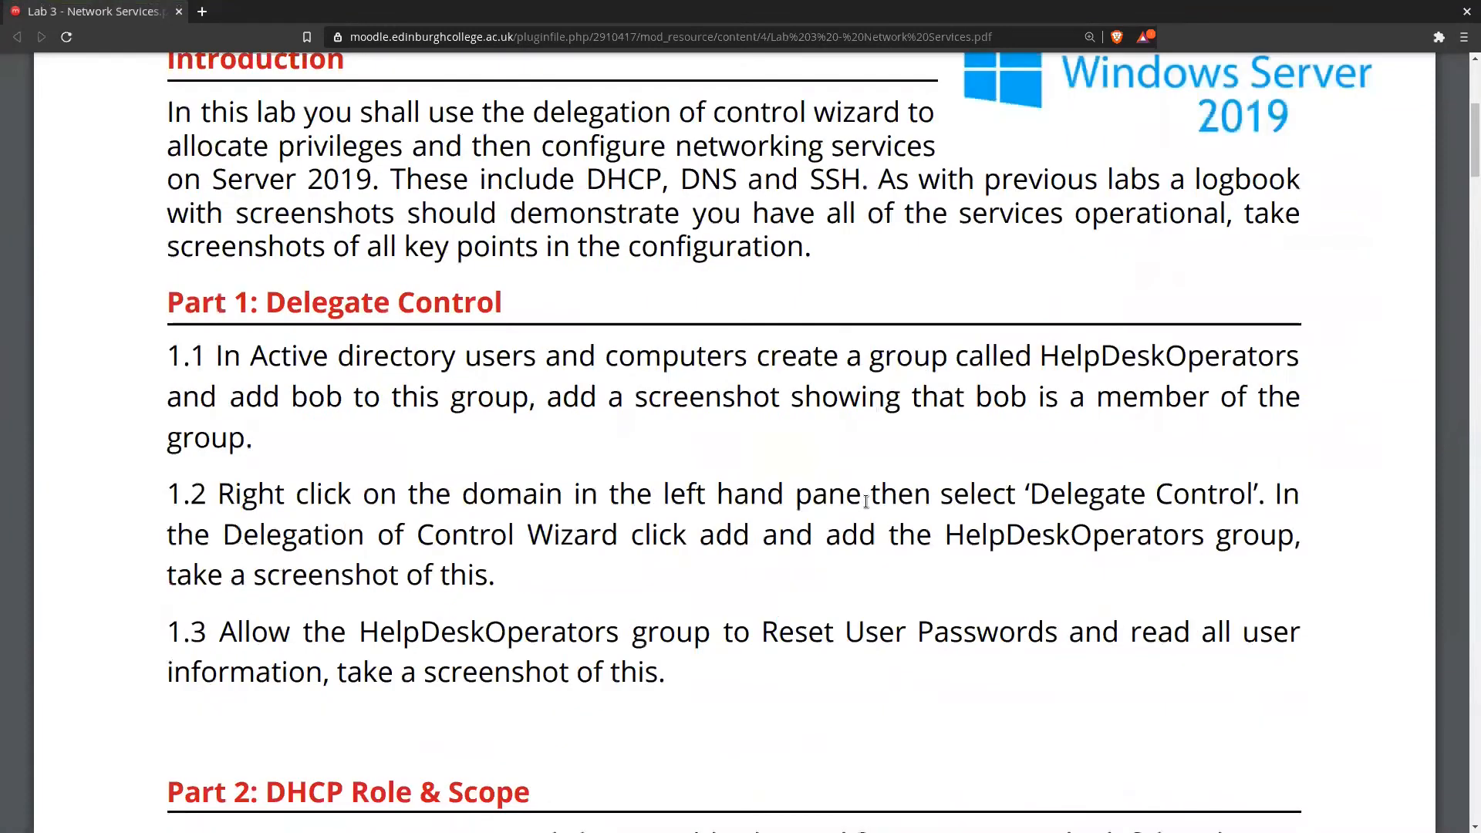
scroll(181, 333, "down", 1)
left_click_drag(167, 265, 678, 595)
left_click(678, 609)
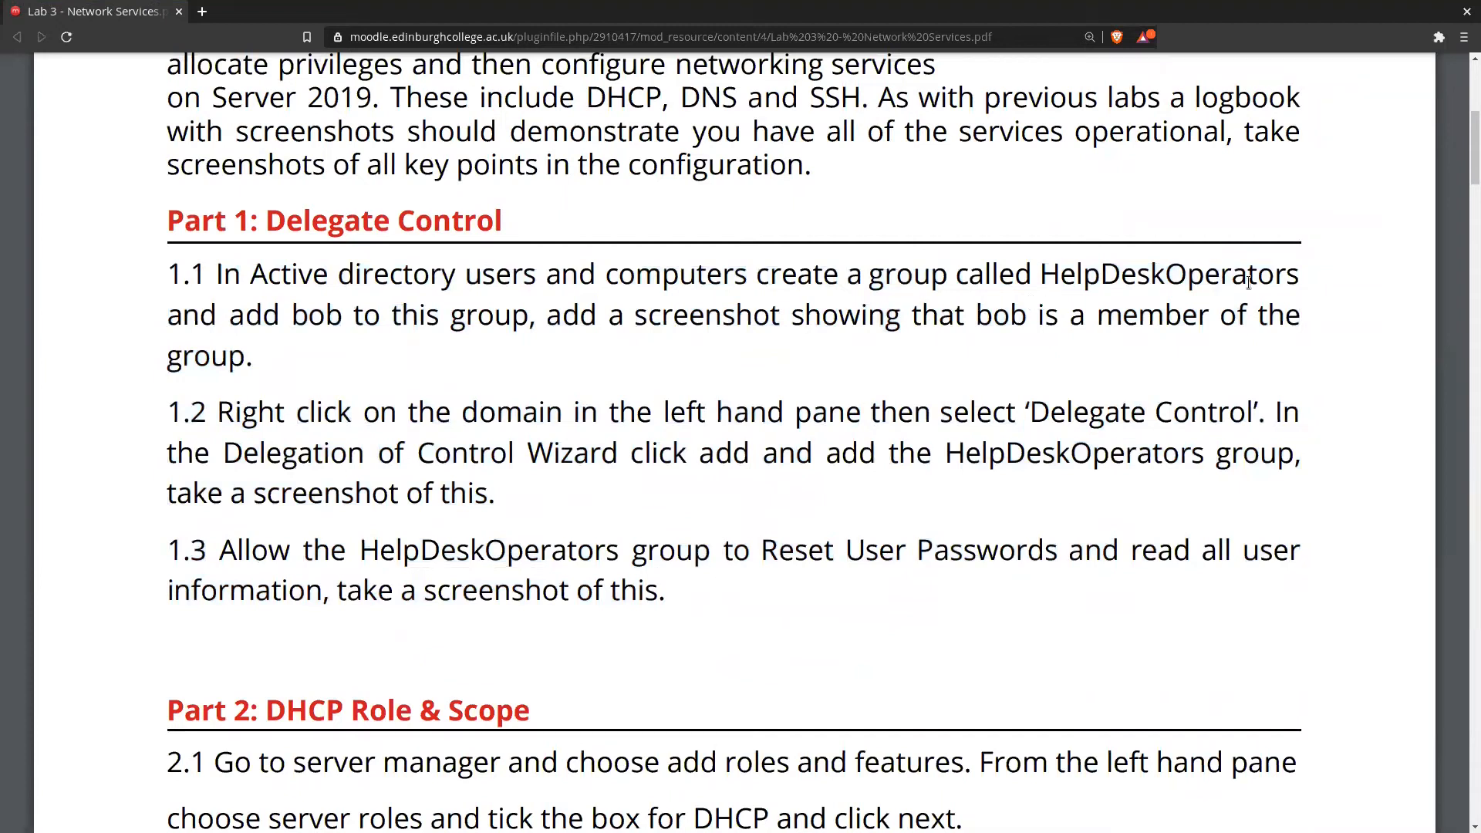
double_click(321, 321)
left_click(386, 325)
left_click_drag(1061, 411, 1253, 409)
left_click(1253, 408)
left_click_drag(160, 227, 506, 228)
left_click(505, 229)
scroll(792, 383, "down", 2)
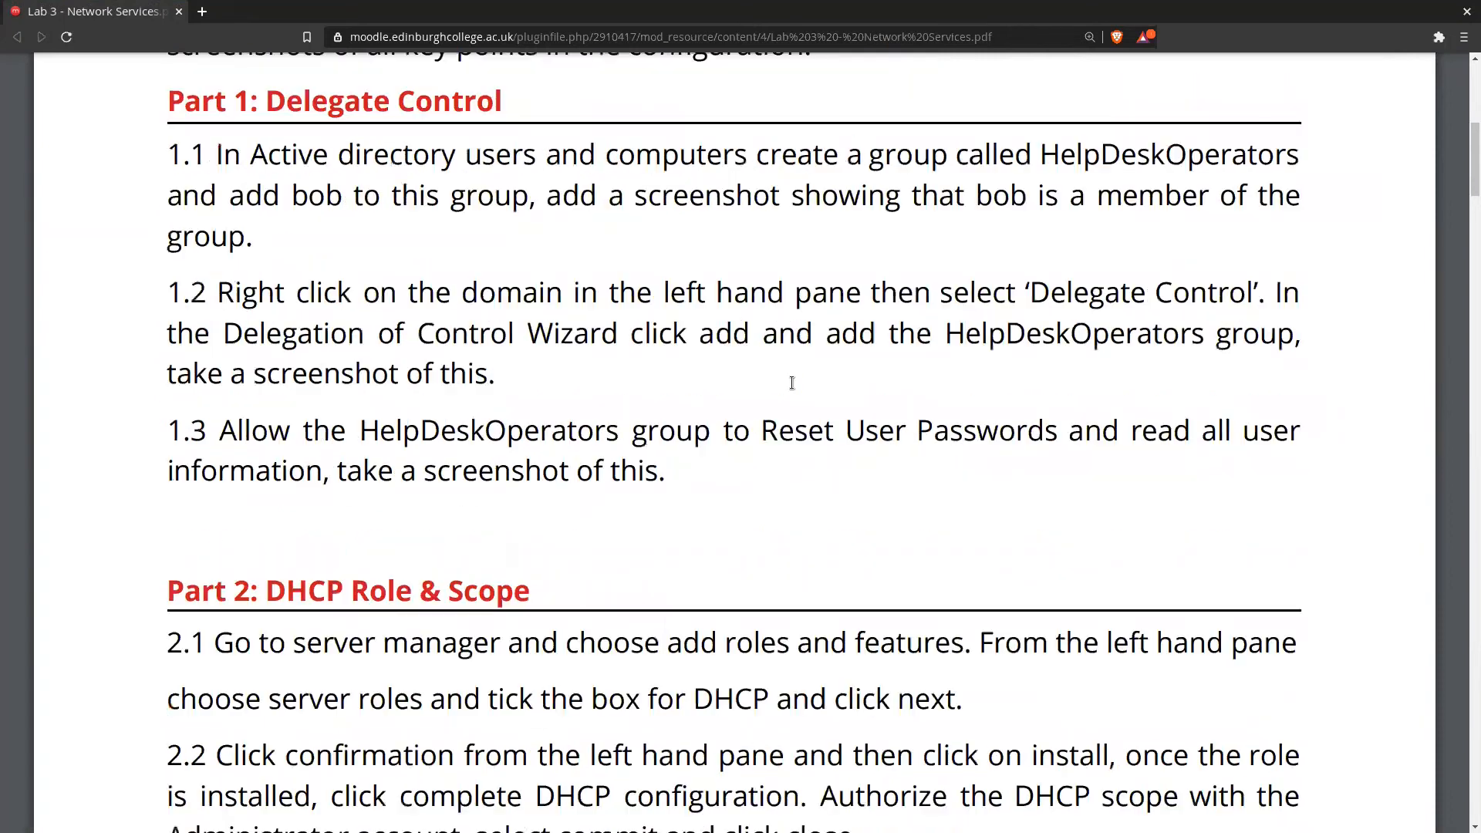
scroll(793, 384, "down", 5)
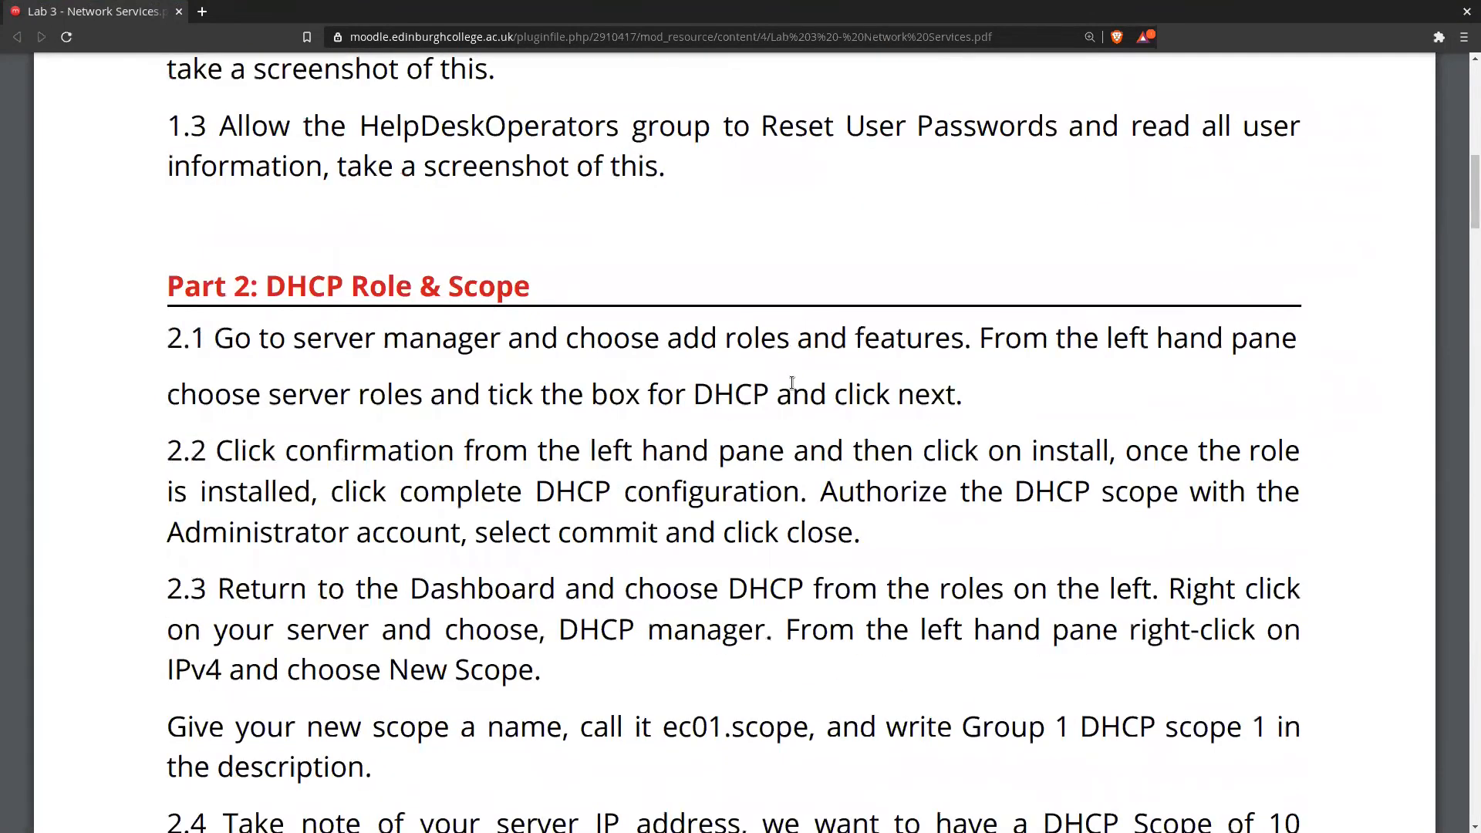
scroll(792, 383, "down", 2)
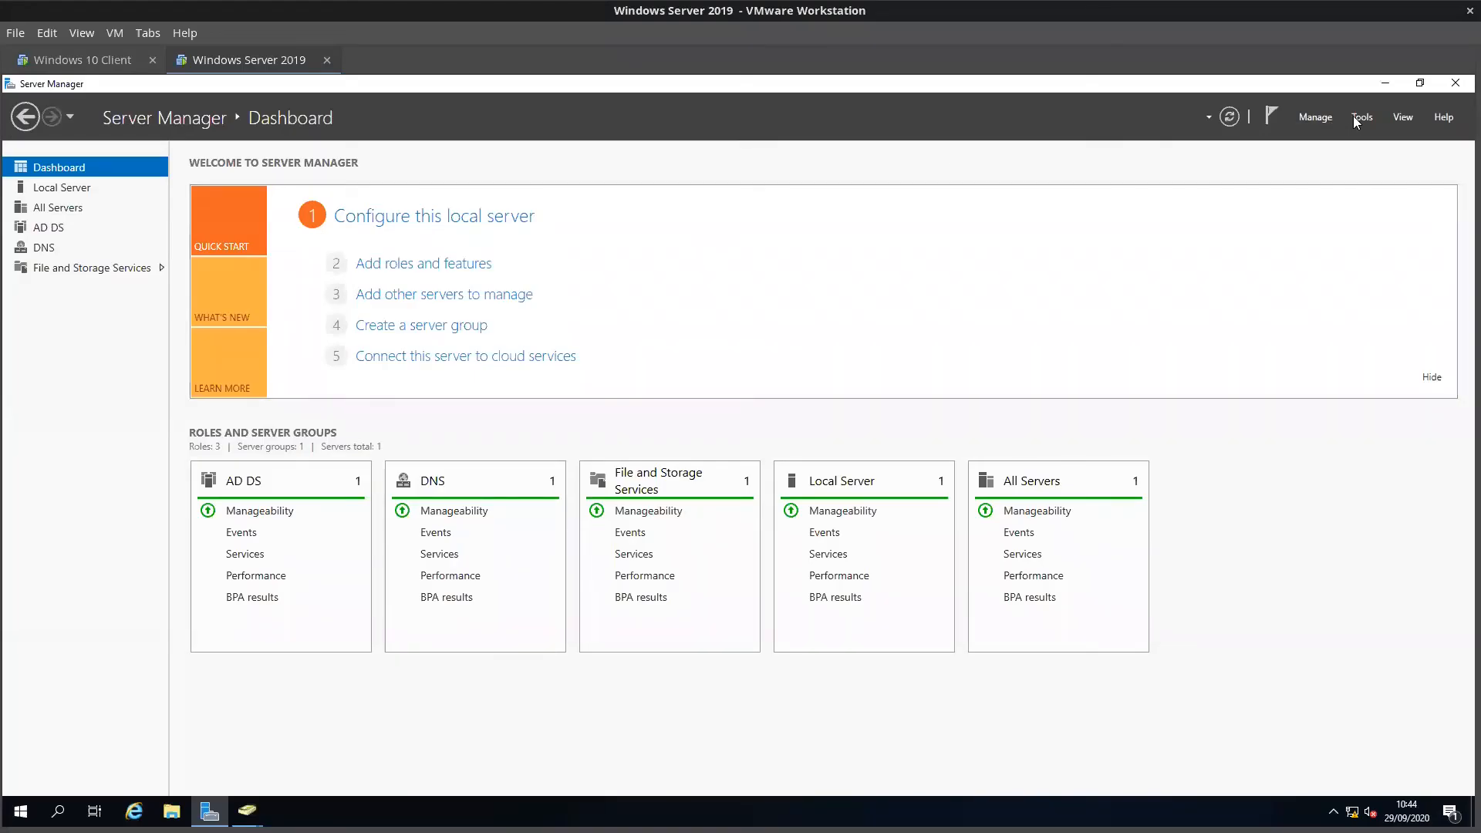
- In Server Manager on the Windows Server 2019 virtual machine, begin adding roles with a role-based installation on the 10.10.10.1 server
left_click(1316, 115)
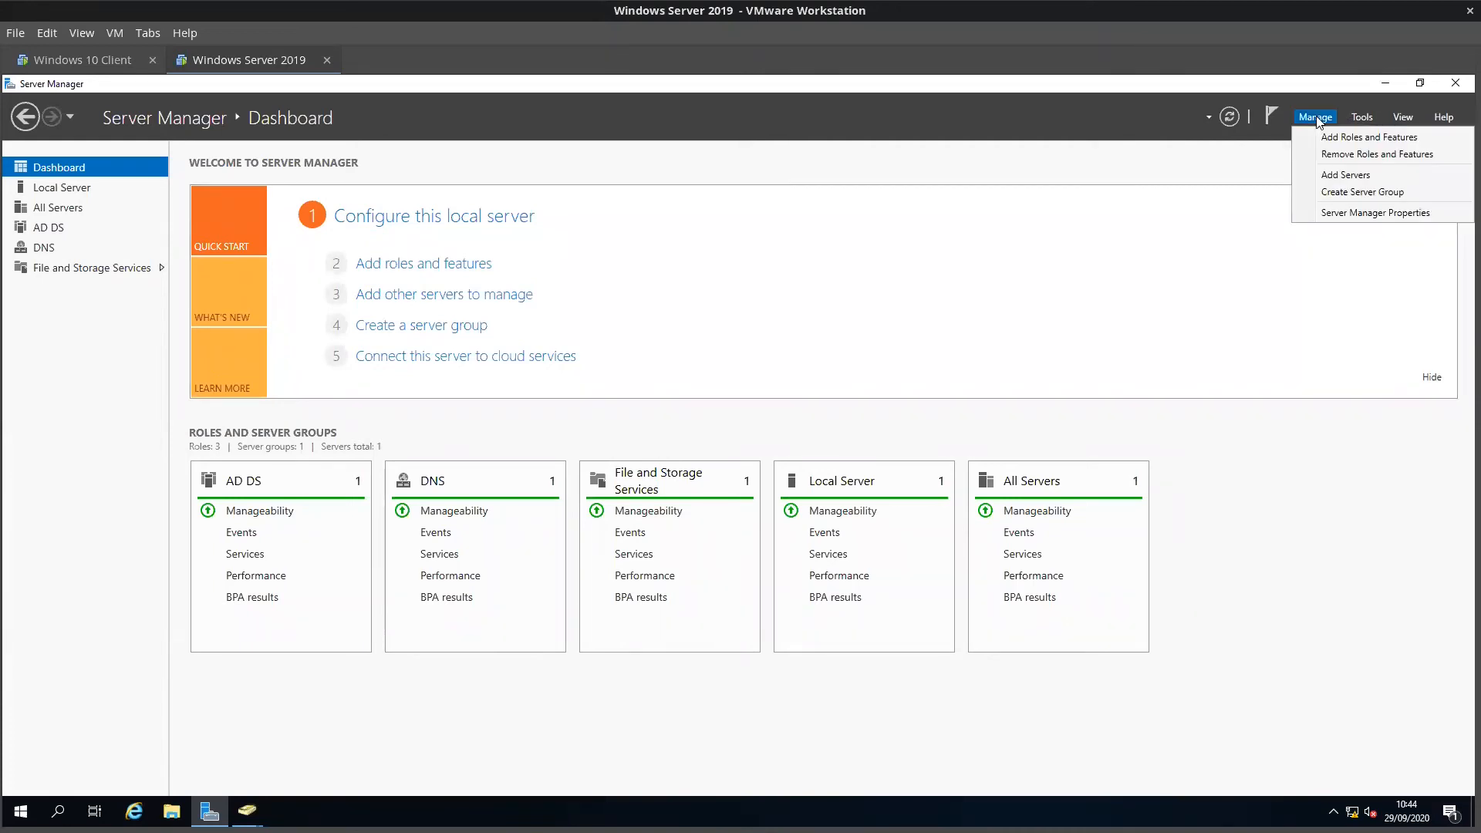
left_click(1352, 142)
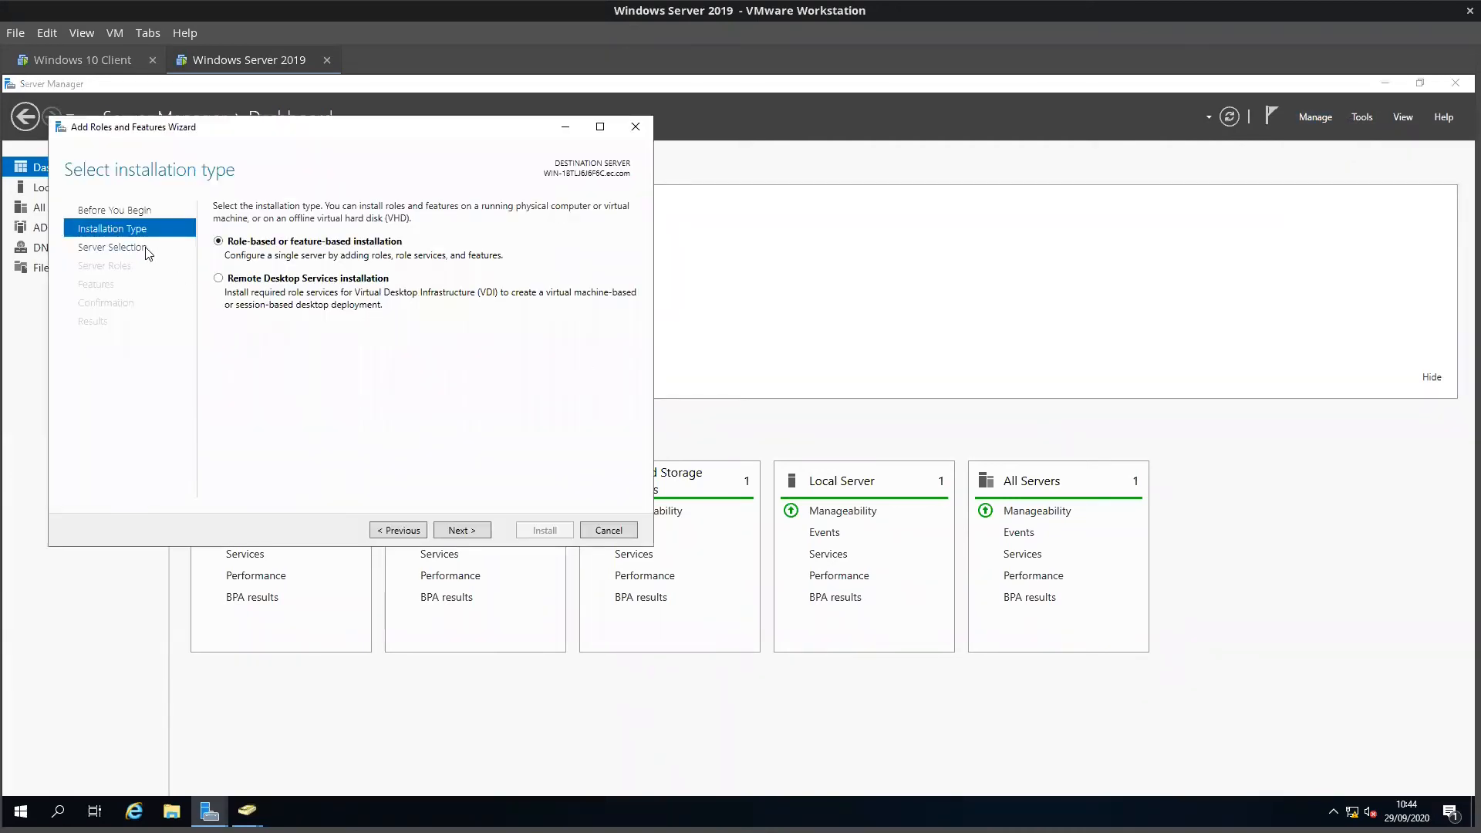
left_click(452, 532)
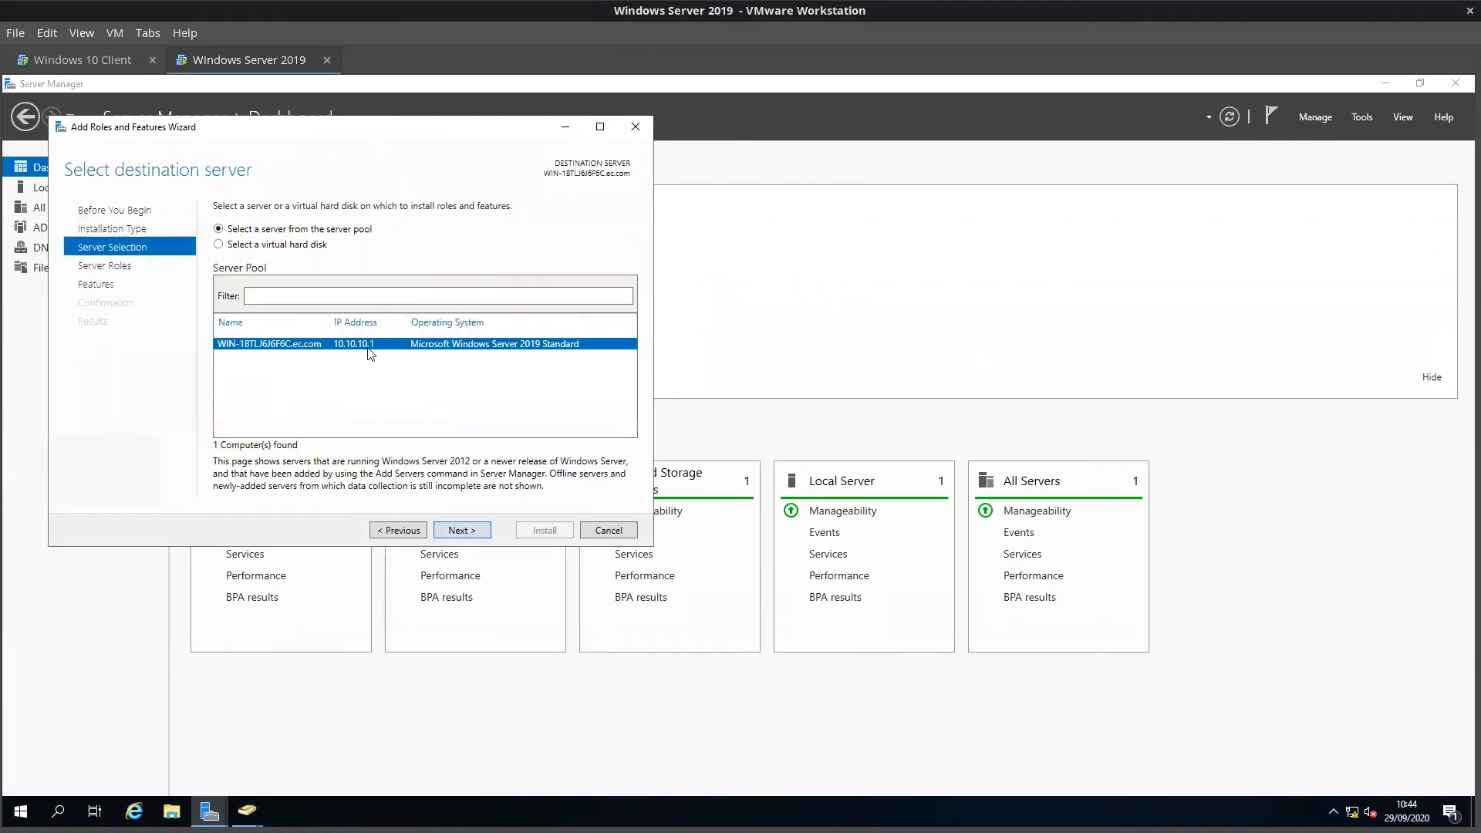
left_click(453, 531)
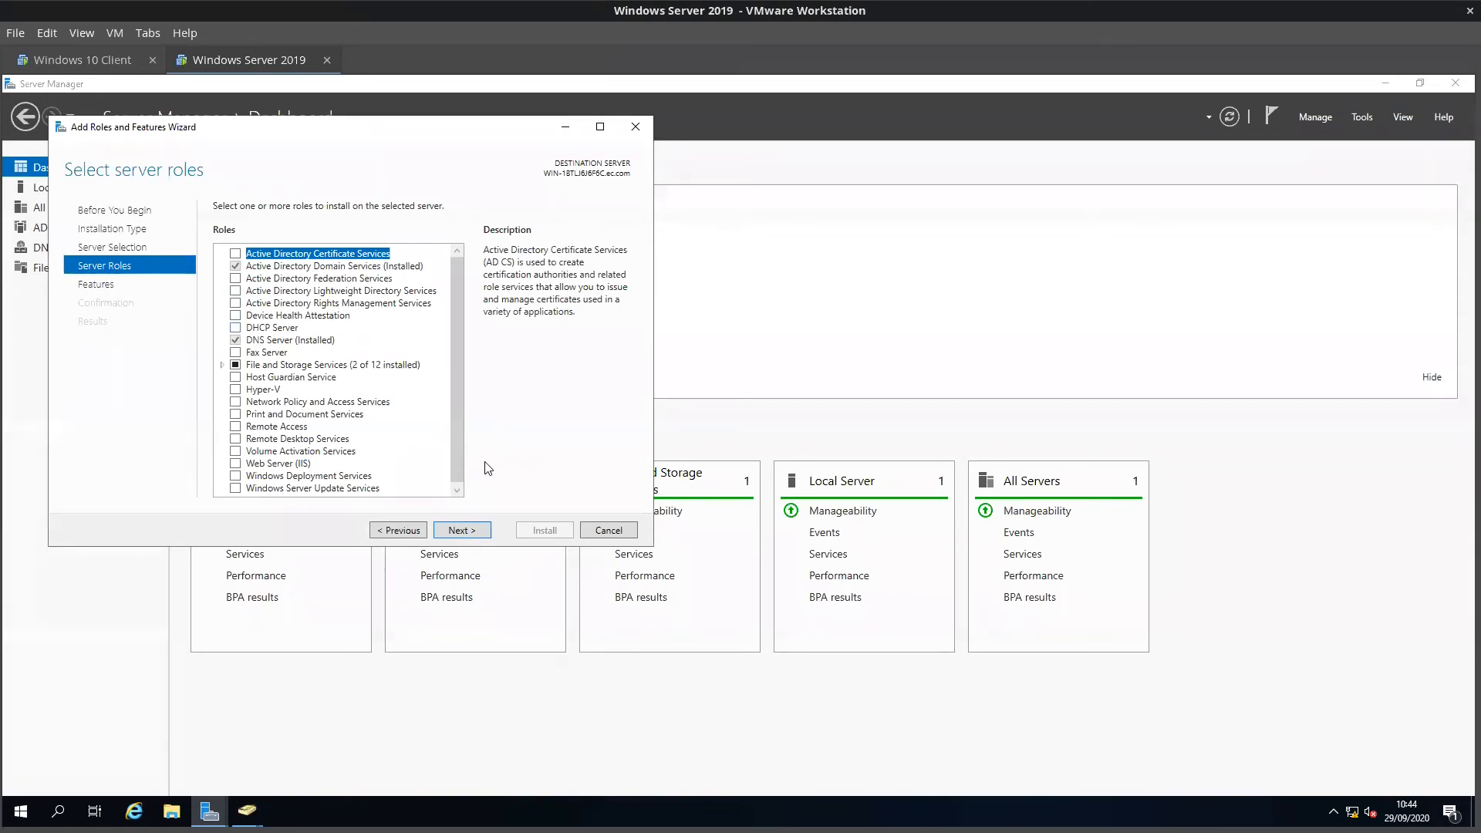
- Select the DHCP Server role with its required management tools, keep the default features, and proceed to the installation confirmation
left_click(235, 330)
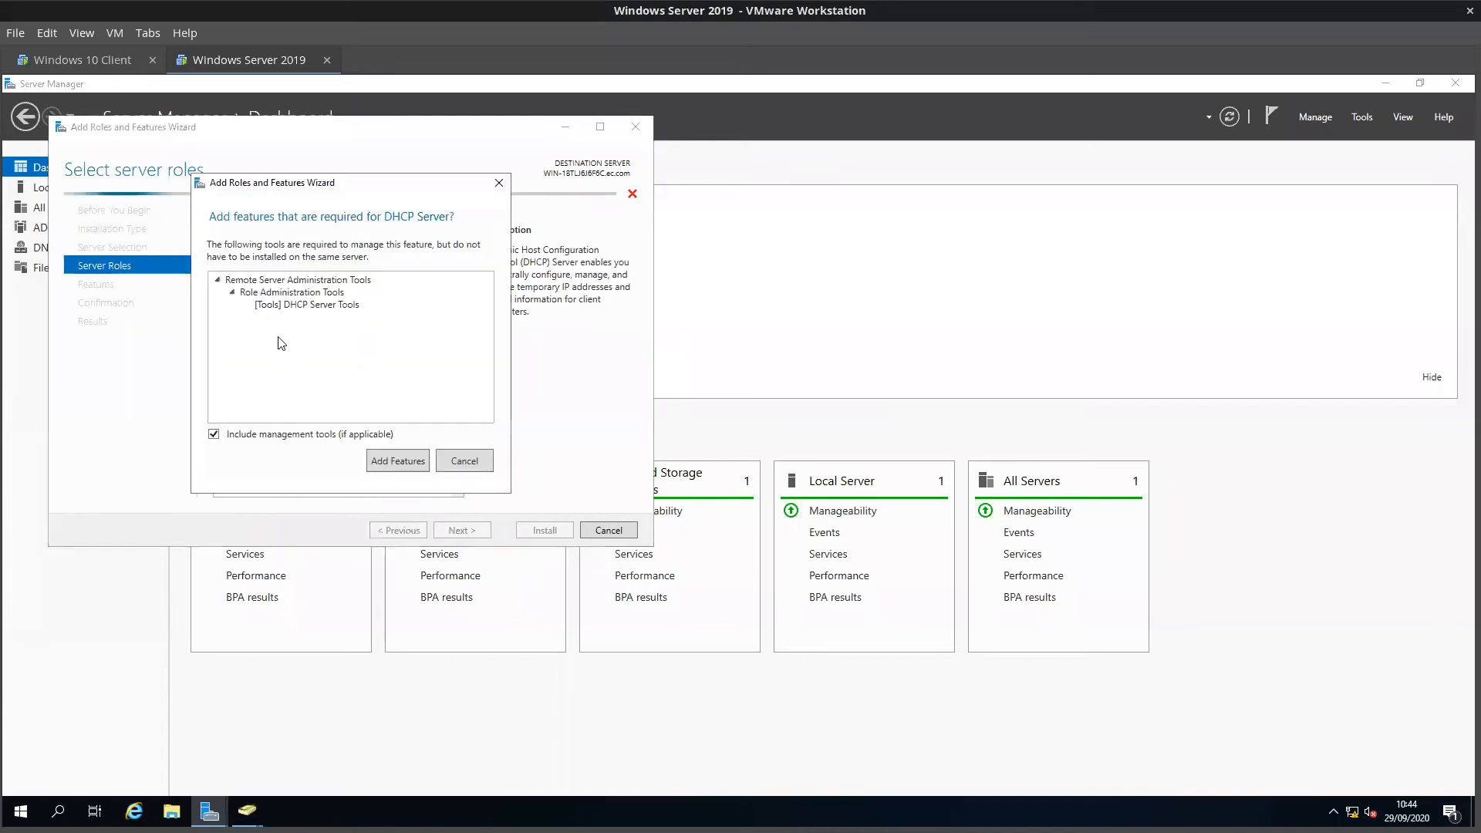
left_click(386, 461)
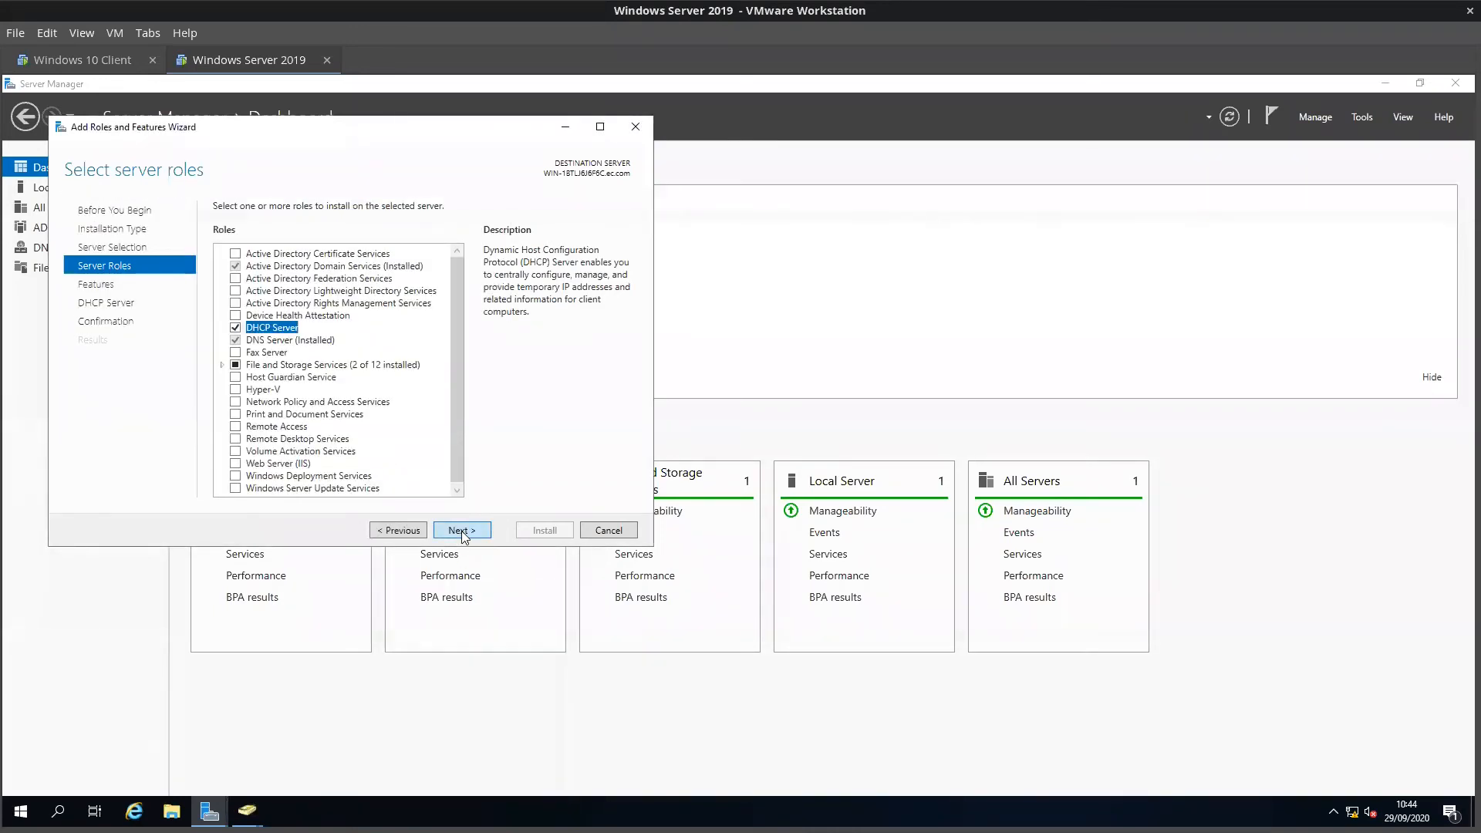
left_click(462, 531)
left_click(461, 531)
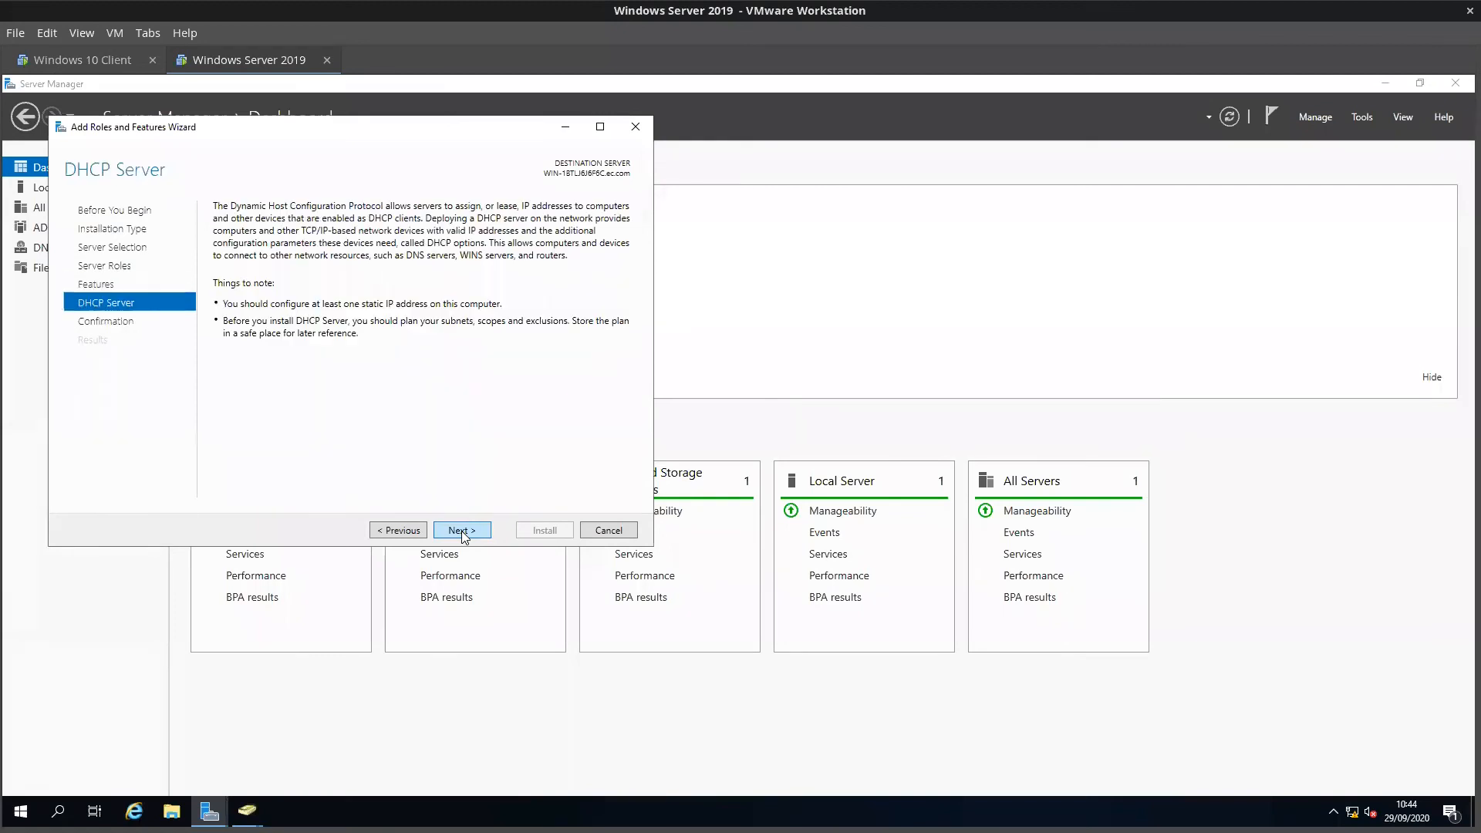
left_click(462, 531)
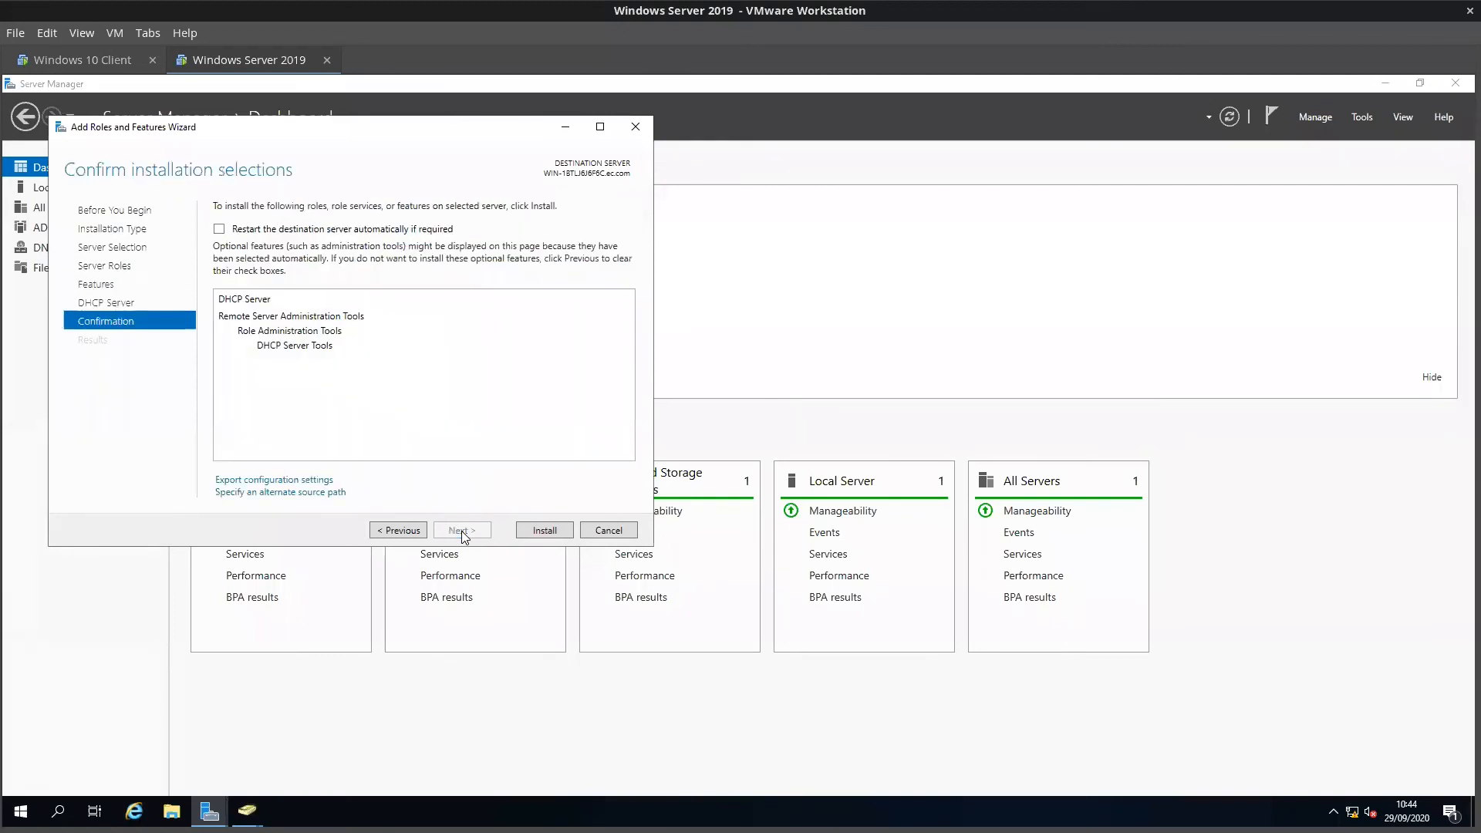
- Allow the destination server to restart automatically if required, and install the DHCP Server role
left_click(219, 229)
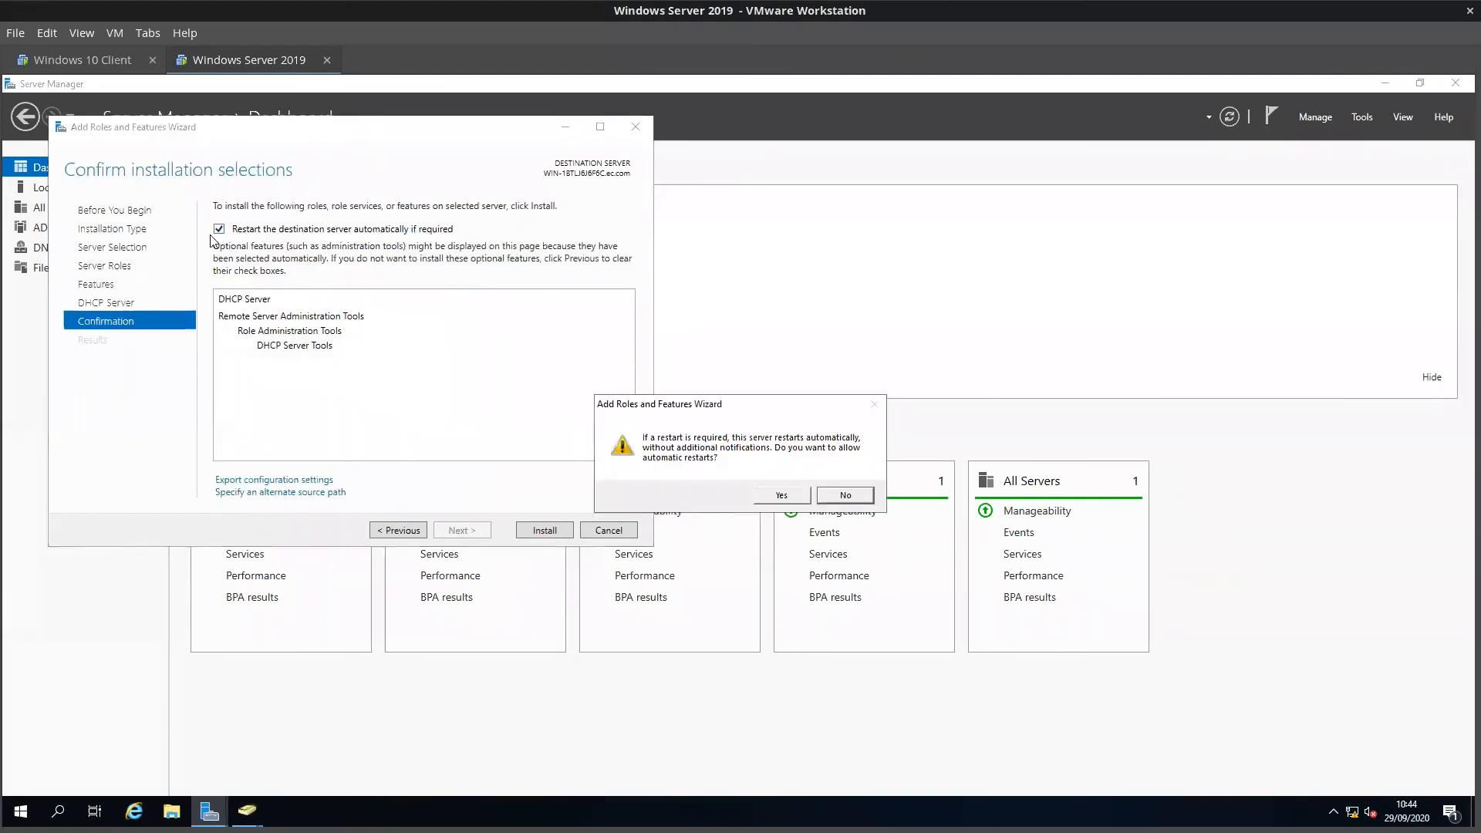
left_click(781, 495)
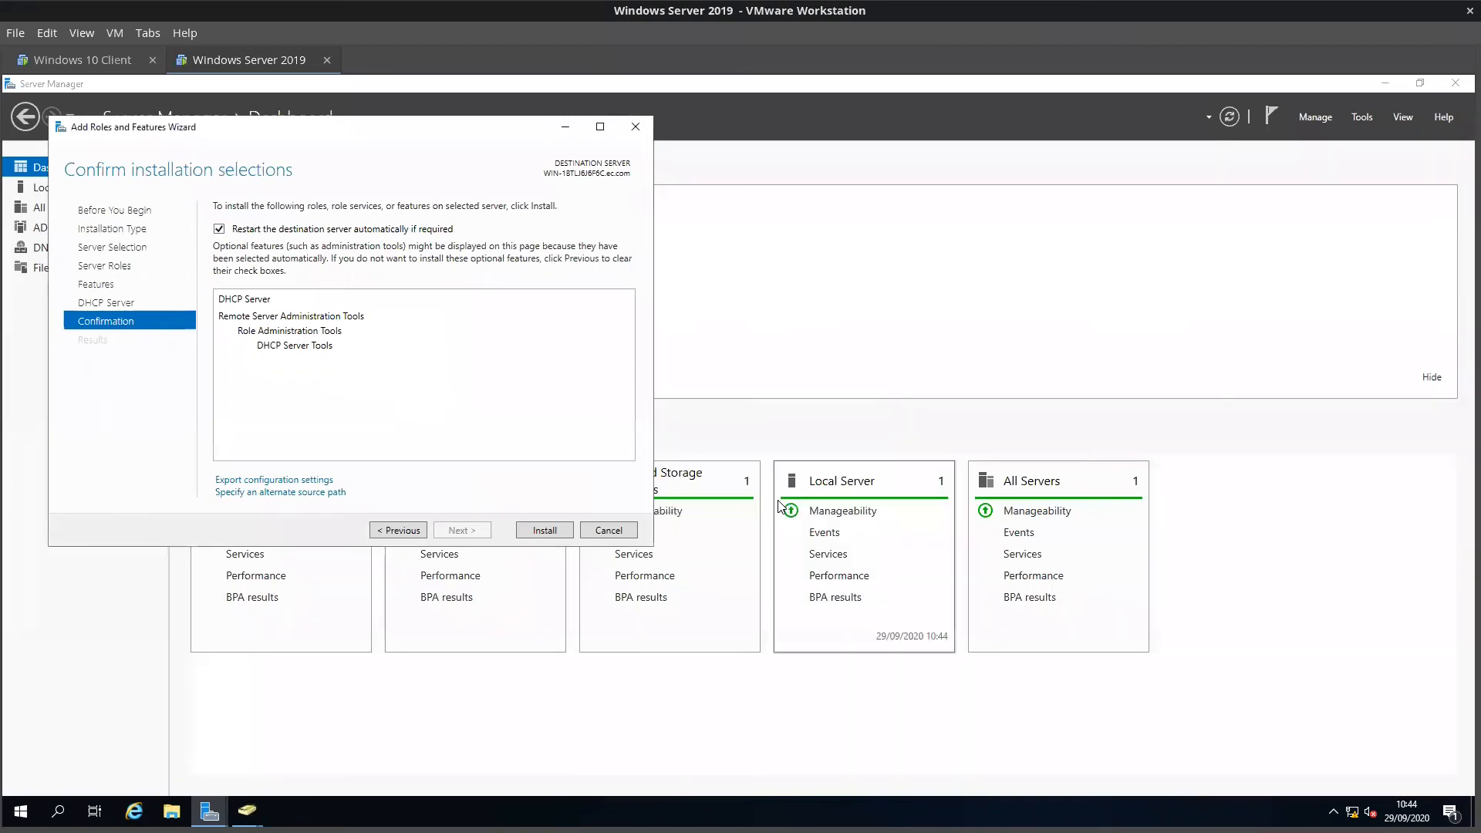
left_click(547, 529)
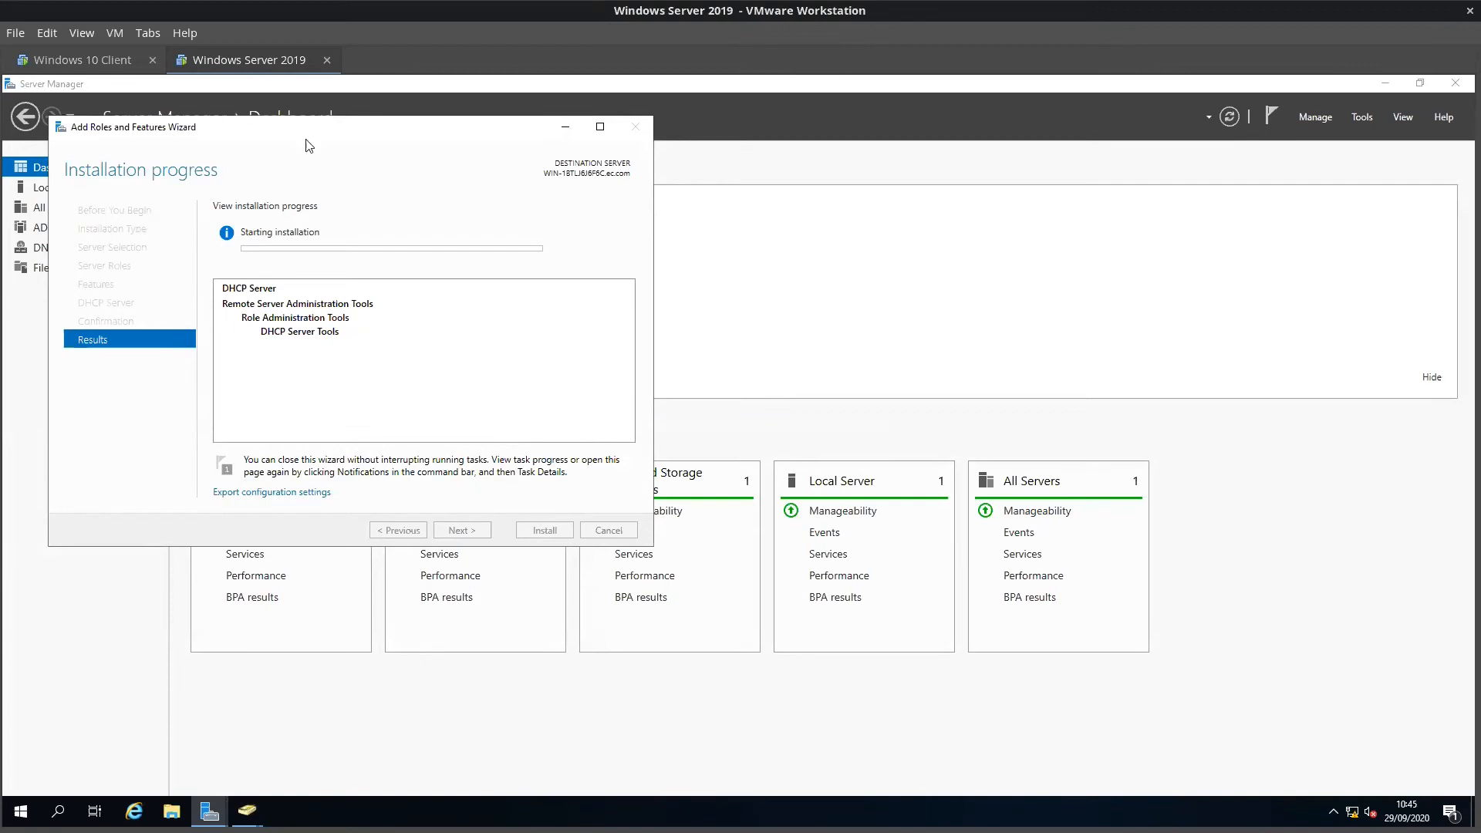
left_click_drag(311, 136, 947, 220)
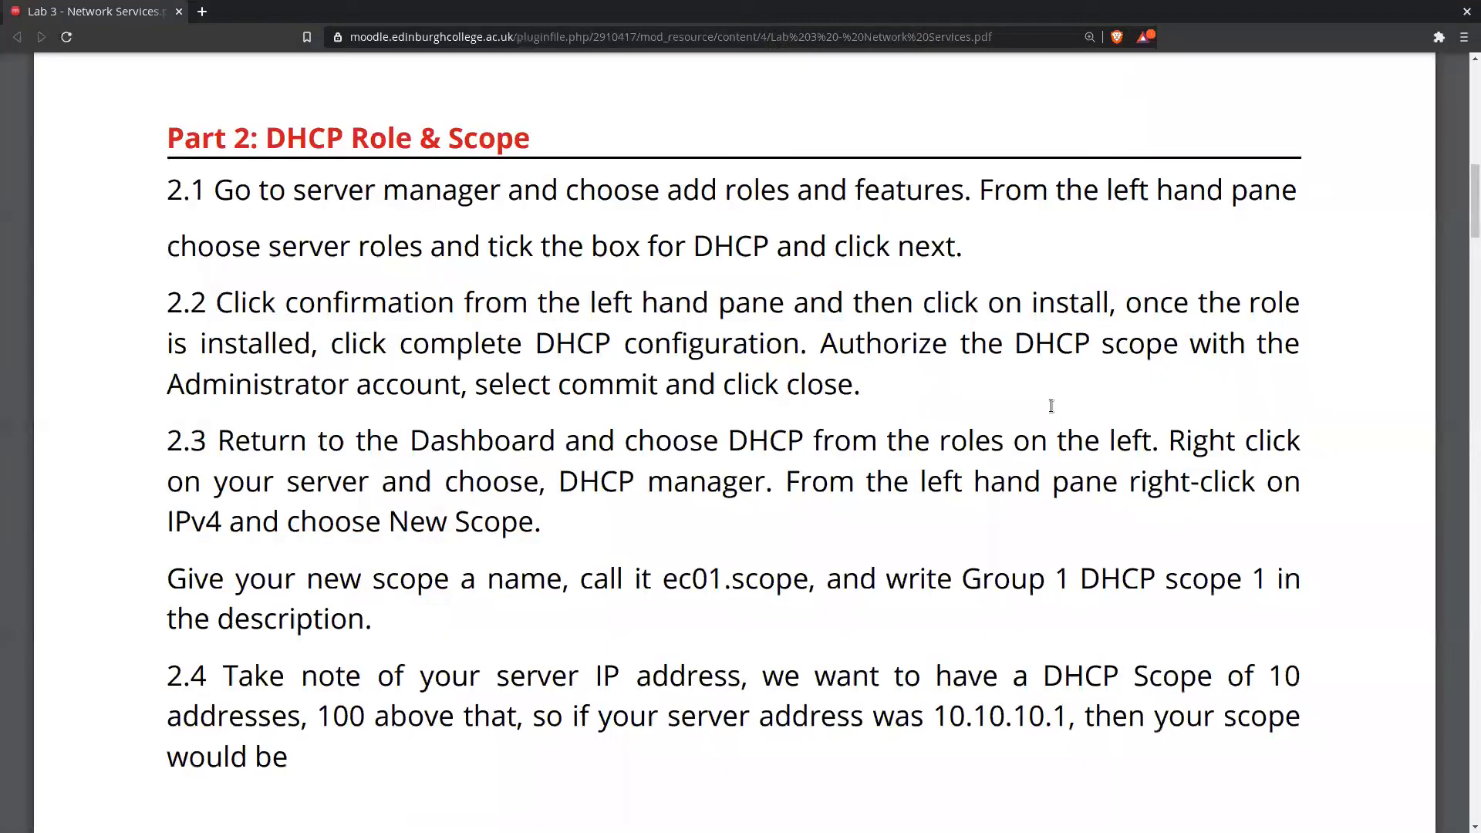
- Switch back to the lab PDF and read the Part 2 instructions on installing the DHCP role and creating its scope
left_click_drag(209, 188, 1077, 259)
left_click(1076, 258)
left_click_drag(214, 191, 1298, 192)
left_click(970, 192)
left_click(1298, 192)
left_click_drag(356, 247, 999, 248)
left_click(999, 248)
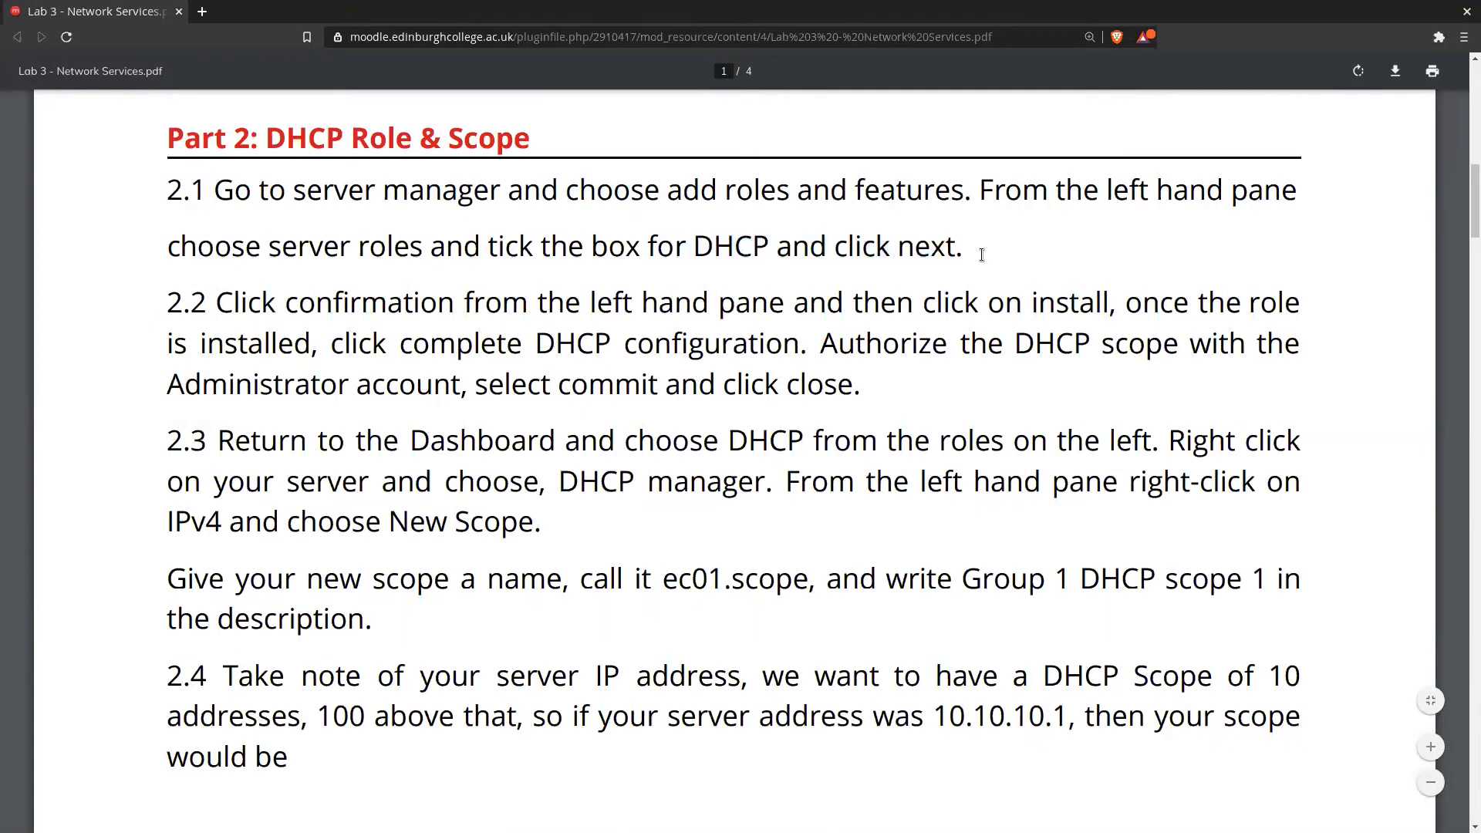
scroll(450, 420, "down", 3)
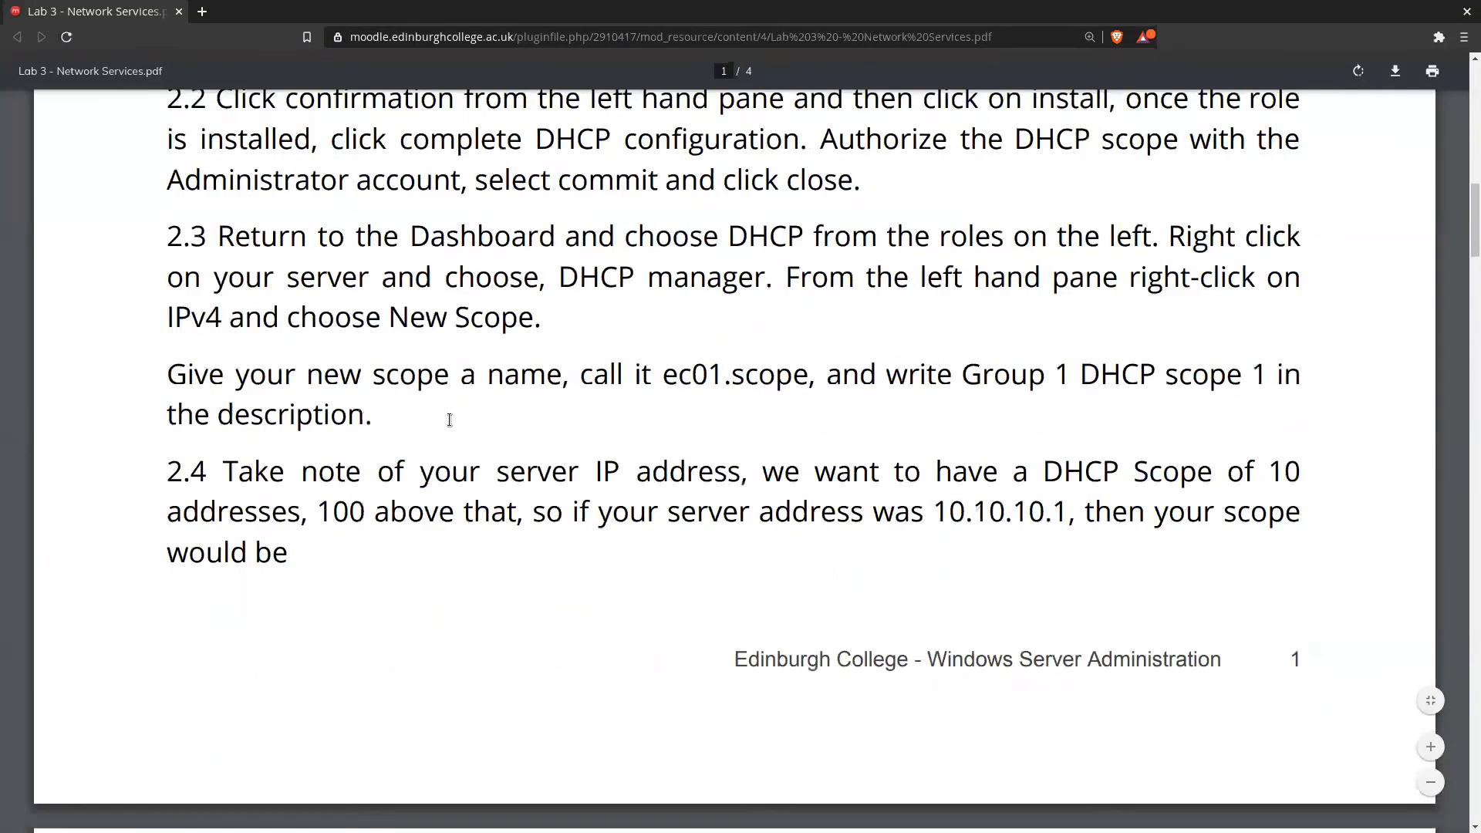
- Read lab sections 2.3 and 2.4 on naming the new scope and deriving its address range from the server IP
scroll(530, 390, "down", 3)
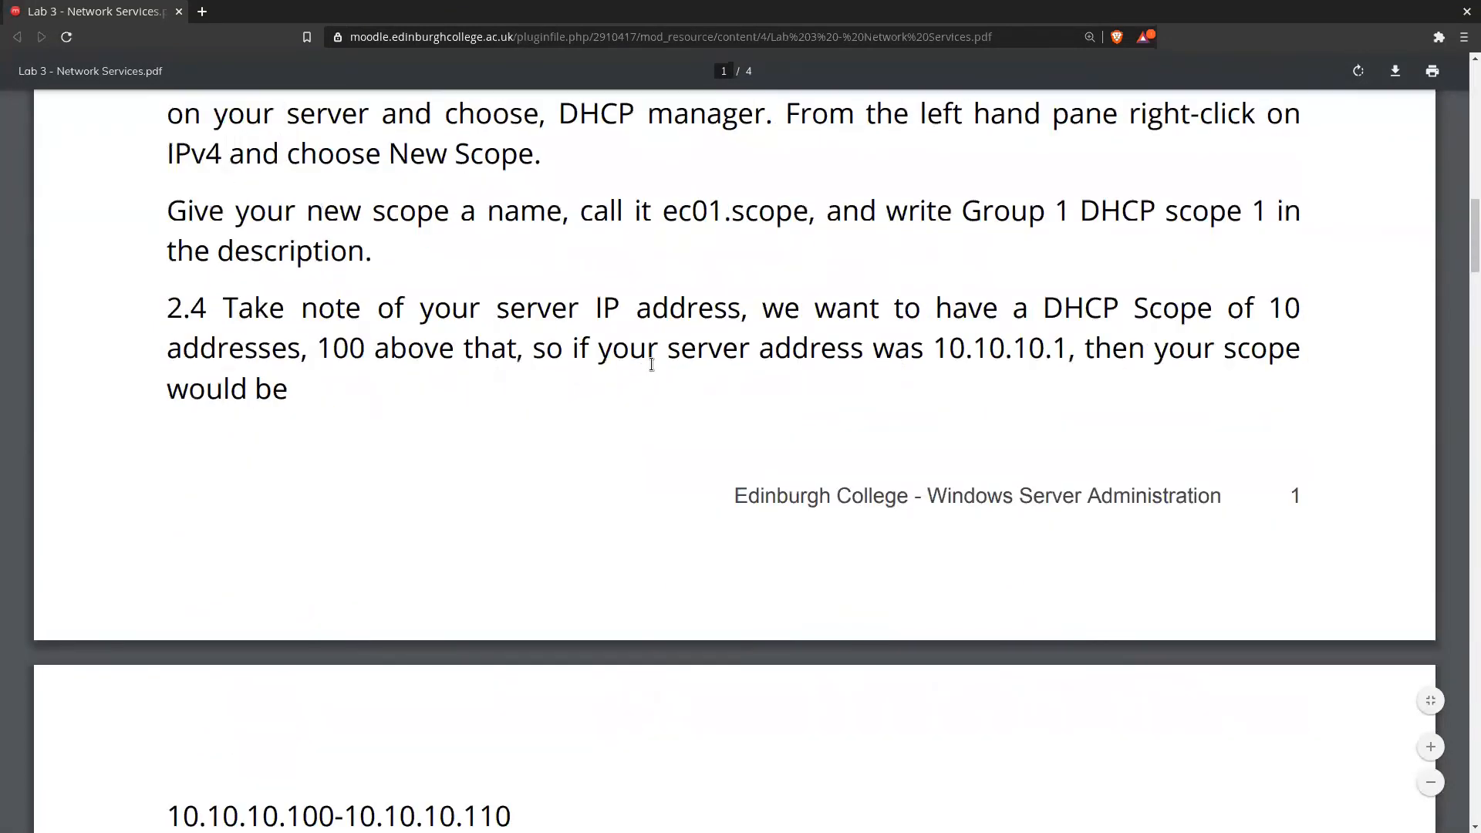
left_click_drag(945, 309, 1332, 305)
left_click(1344, 305)
left_click(1332, 305)
left_click_drag(935, 352, 1077, 351)
left_click(1076, 350)
scroll(623, 420, "down", 3)
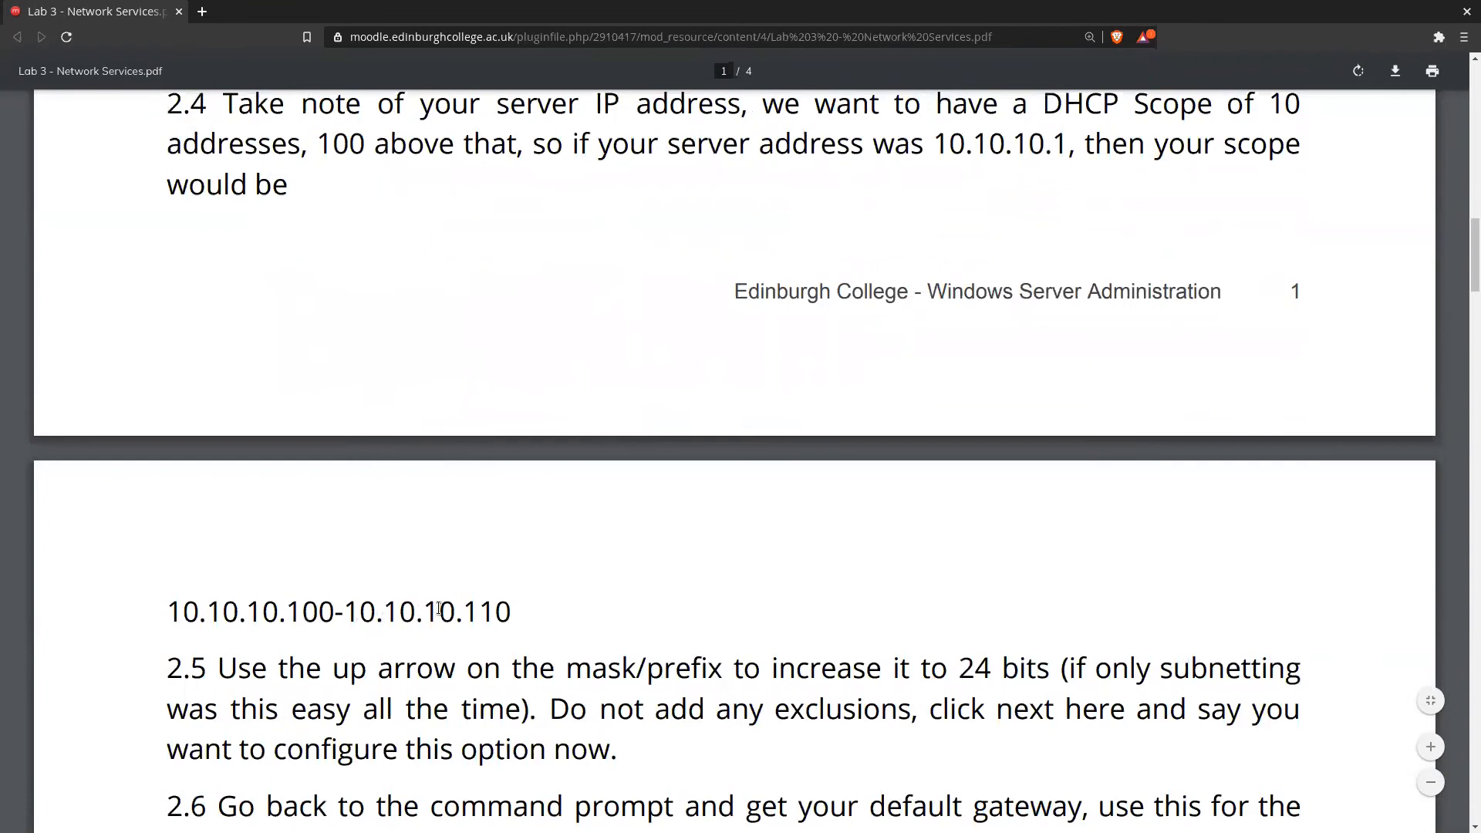
- Read lab sections 2.5 to 2.9 on the scope settings, then the Part 3 instructions for testing DHCP operation
scroll(671, 547, "down", 4)
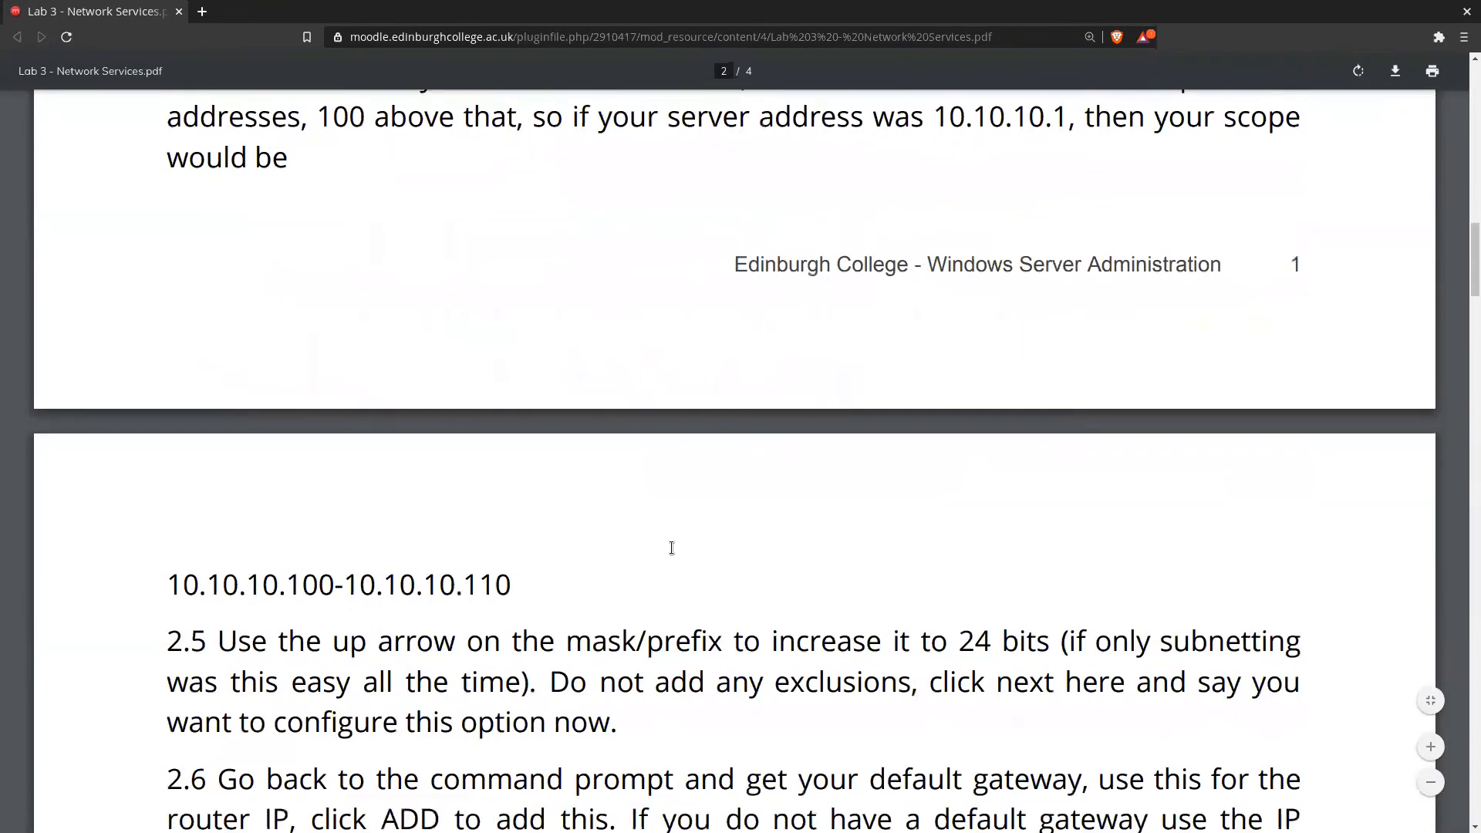
scroll(350, 346, "down", 2)
left_click_drag(179, 264, 992, 738)
left_click_drag(1090, 736, 1025, 714)
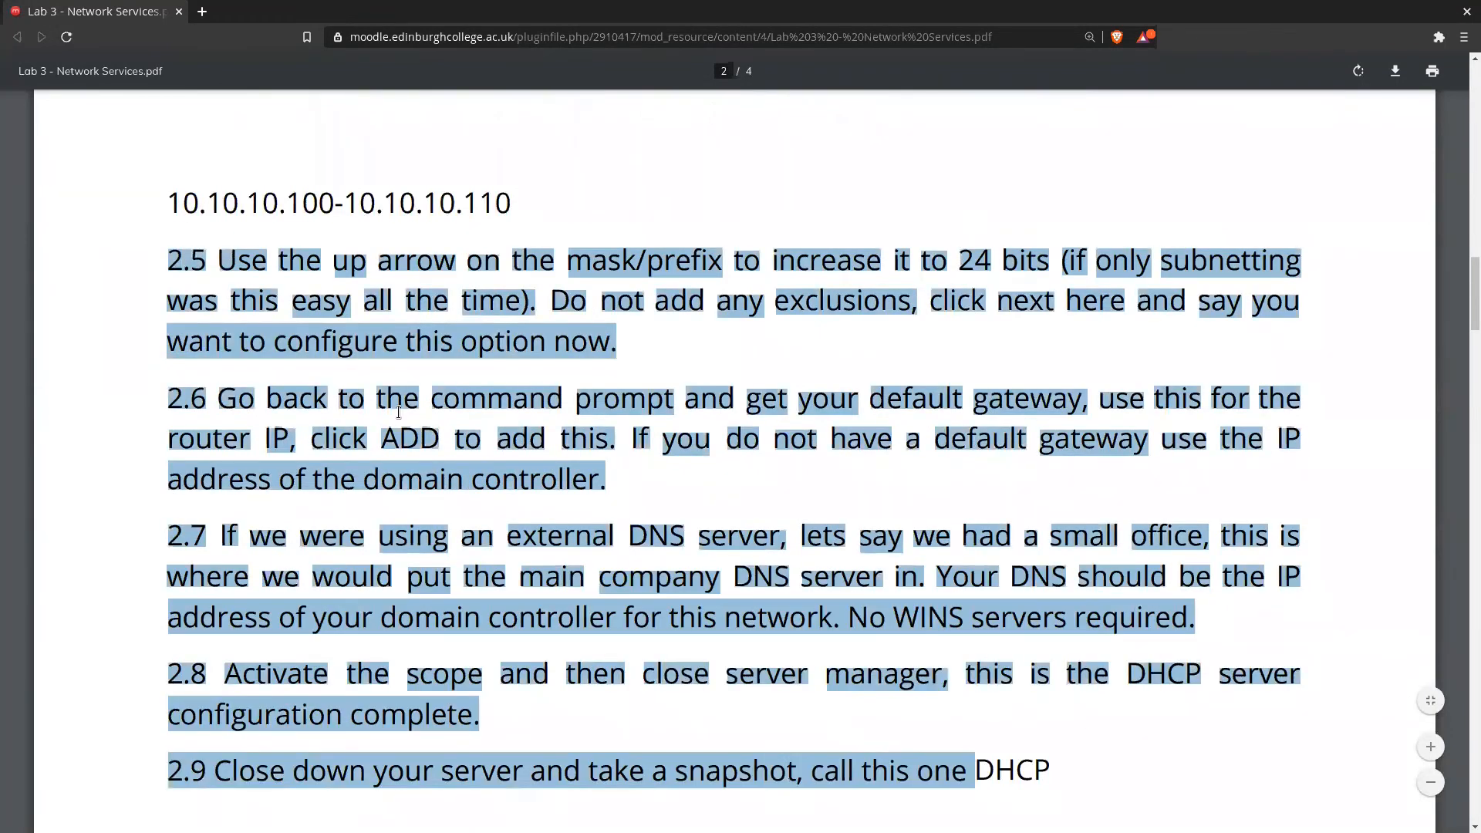
left_click(1025, 714)
scroll(493, 538, "down", 4)
scroll(584, 451, "down", 4)
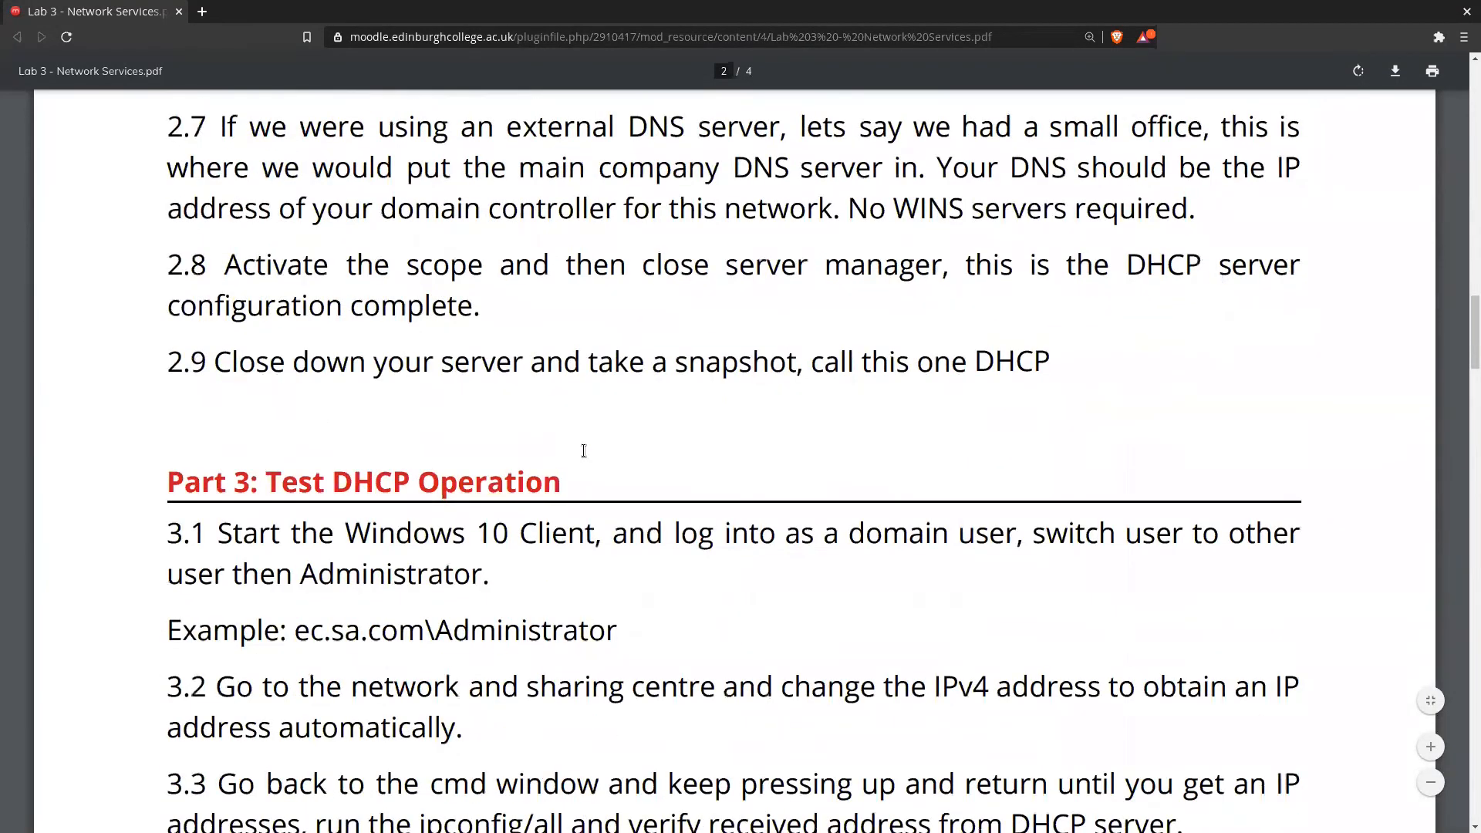
scroll(584, 450, "down", 1)
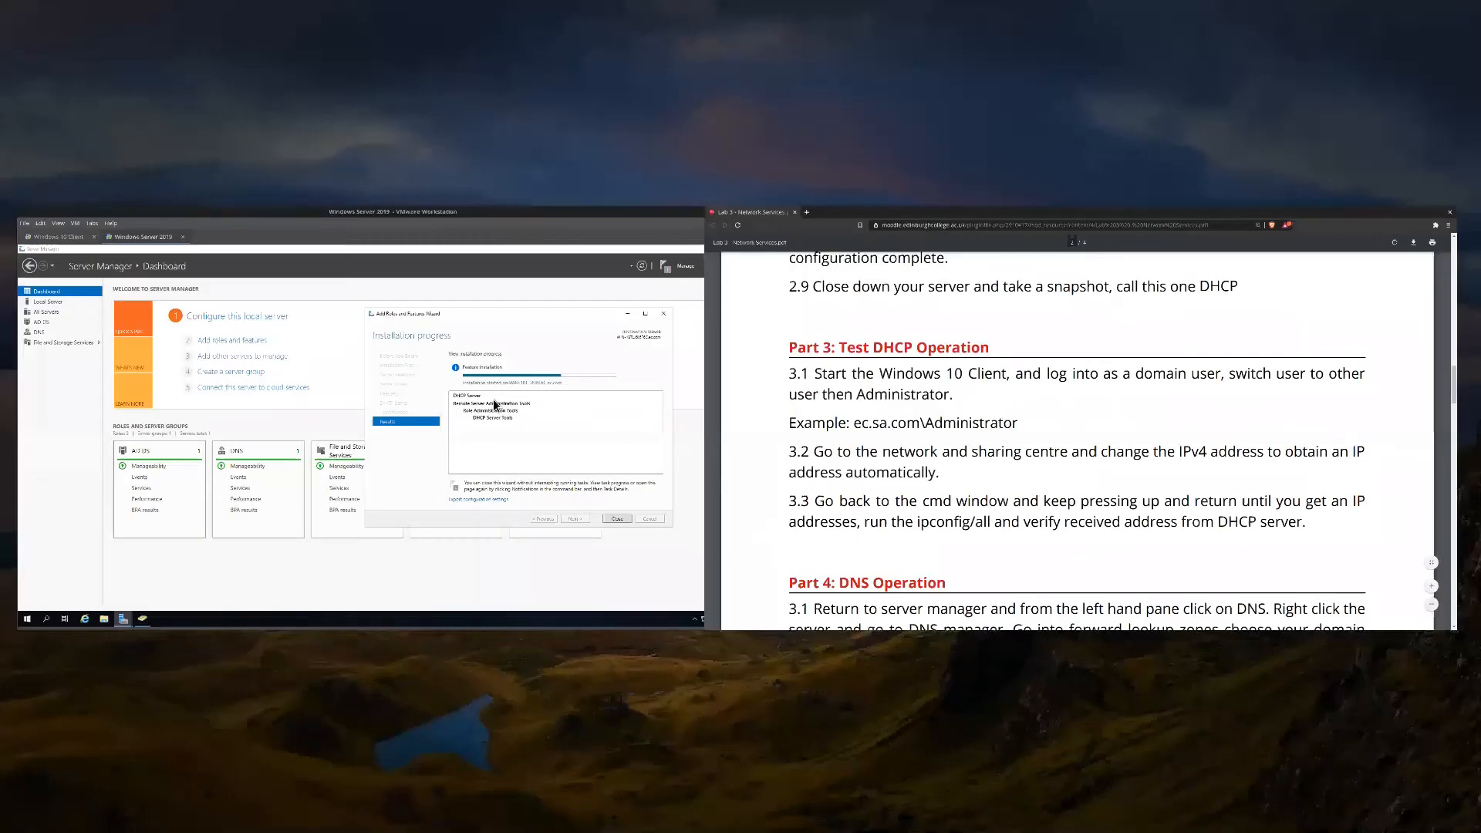
- Switch to the Windows 10 Client virtual machine and open its network adapter list through the Network and Sharing Center
left_click(493, 401)
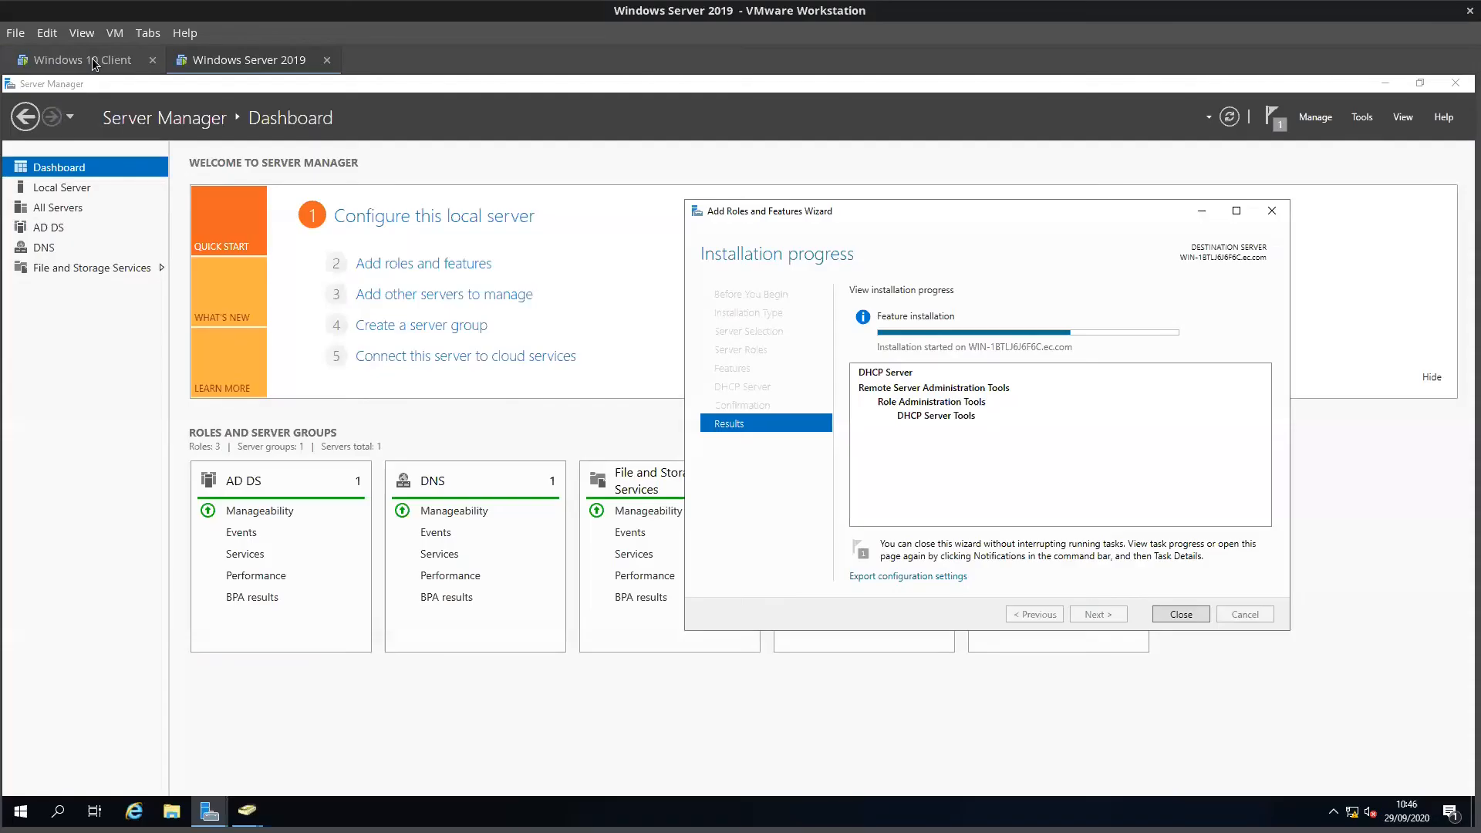
left_click(83, 60)
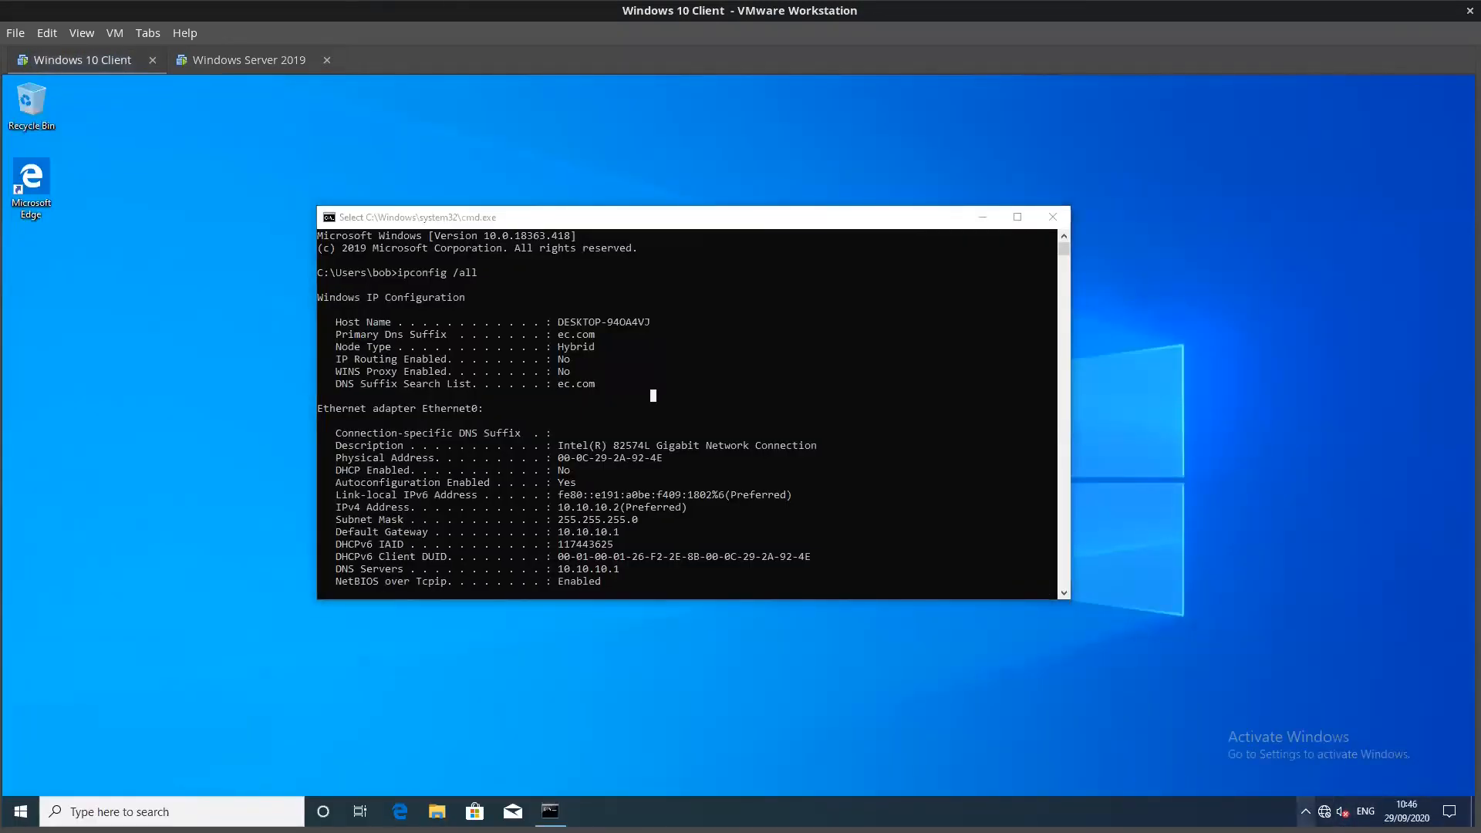
left_click(1305, 812)
right_click(1325, 812)
left_click(1324, 790)
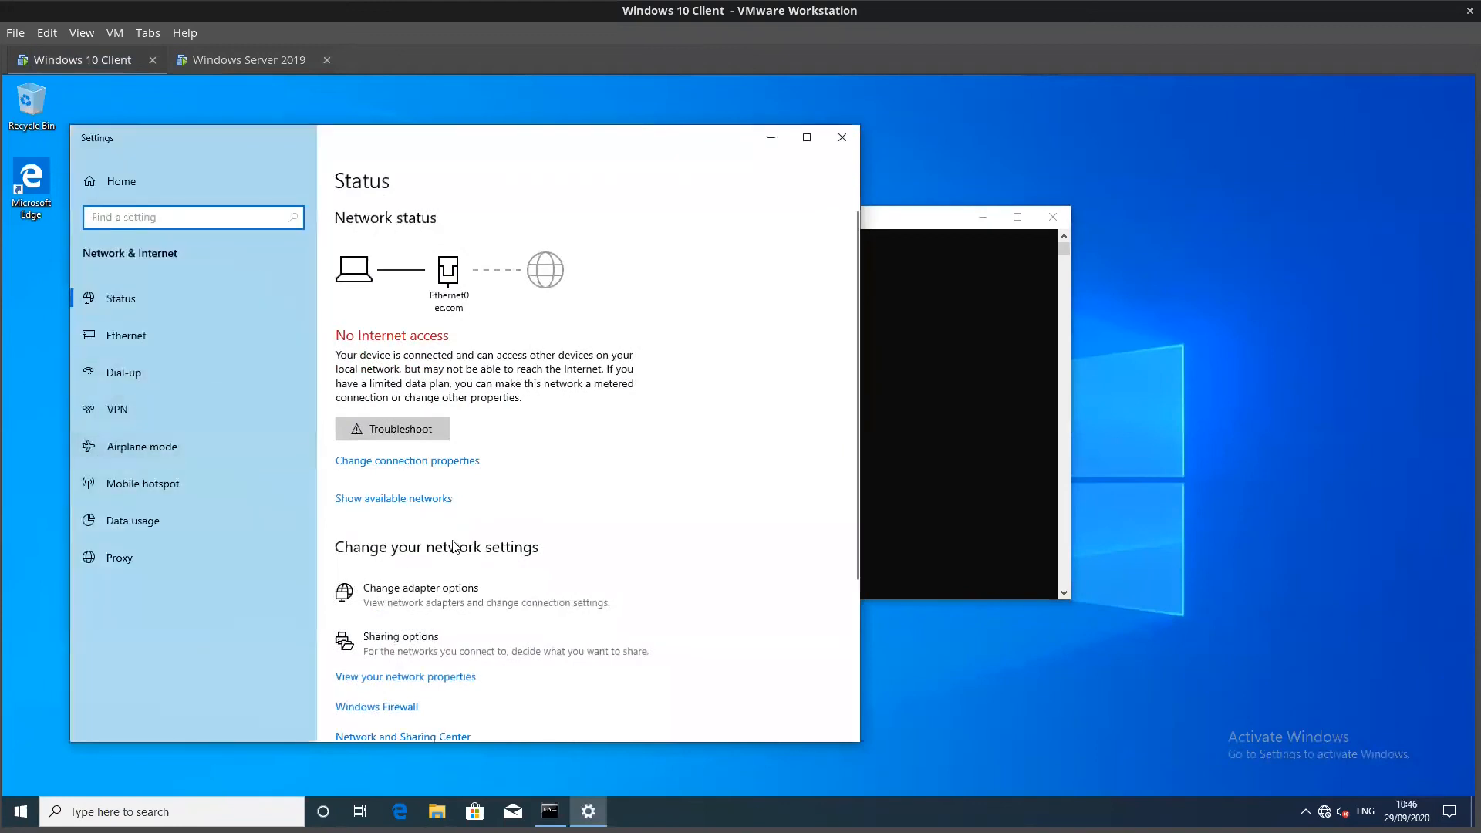
scroll(423, 515, "down", 3)
left_click(417, 483)
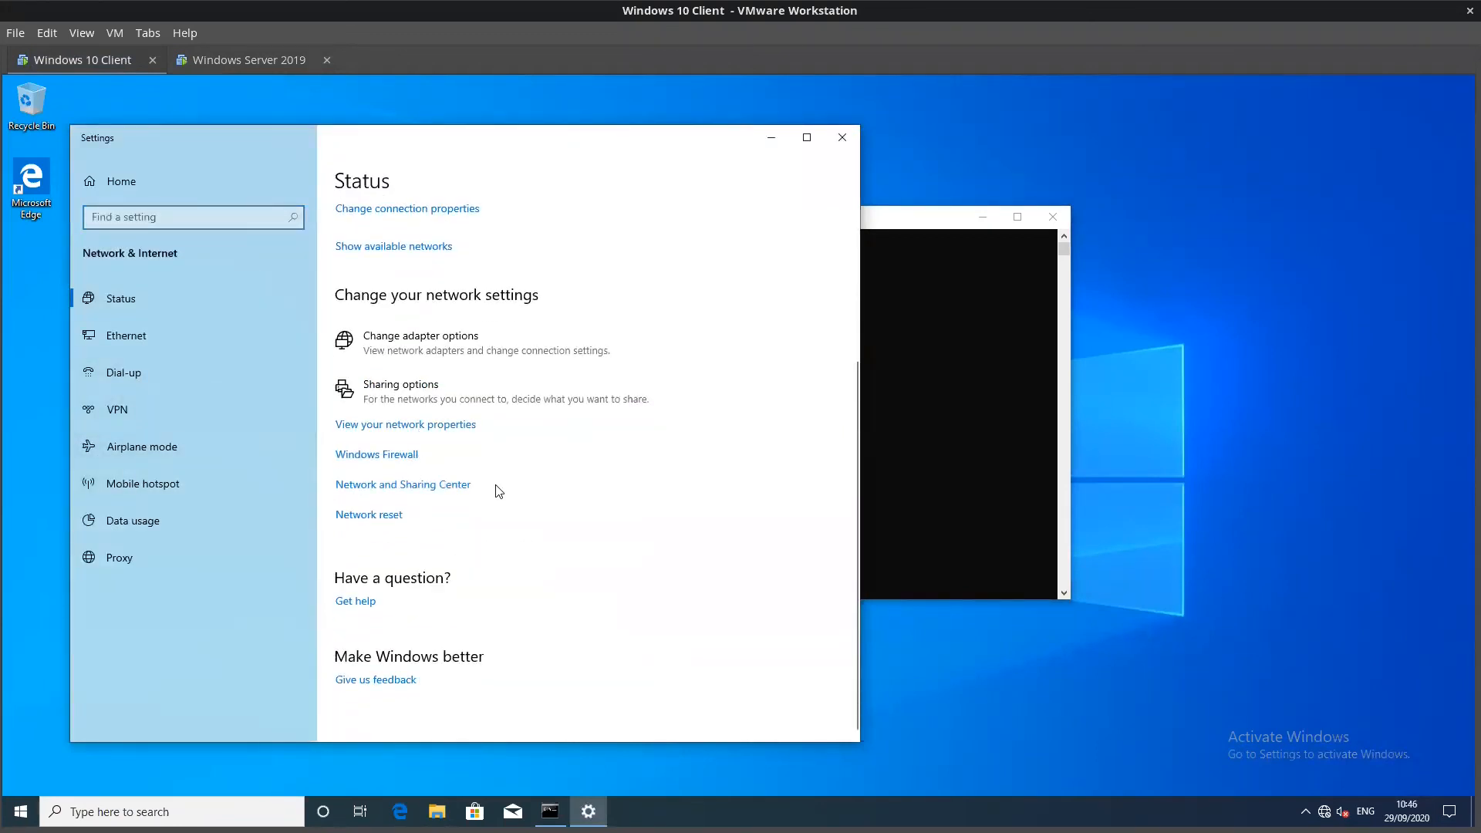
left_click(418, 483)
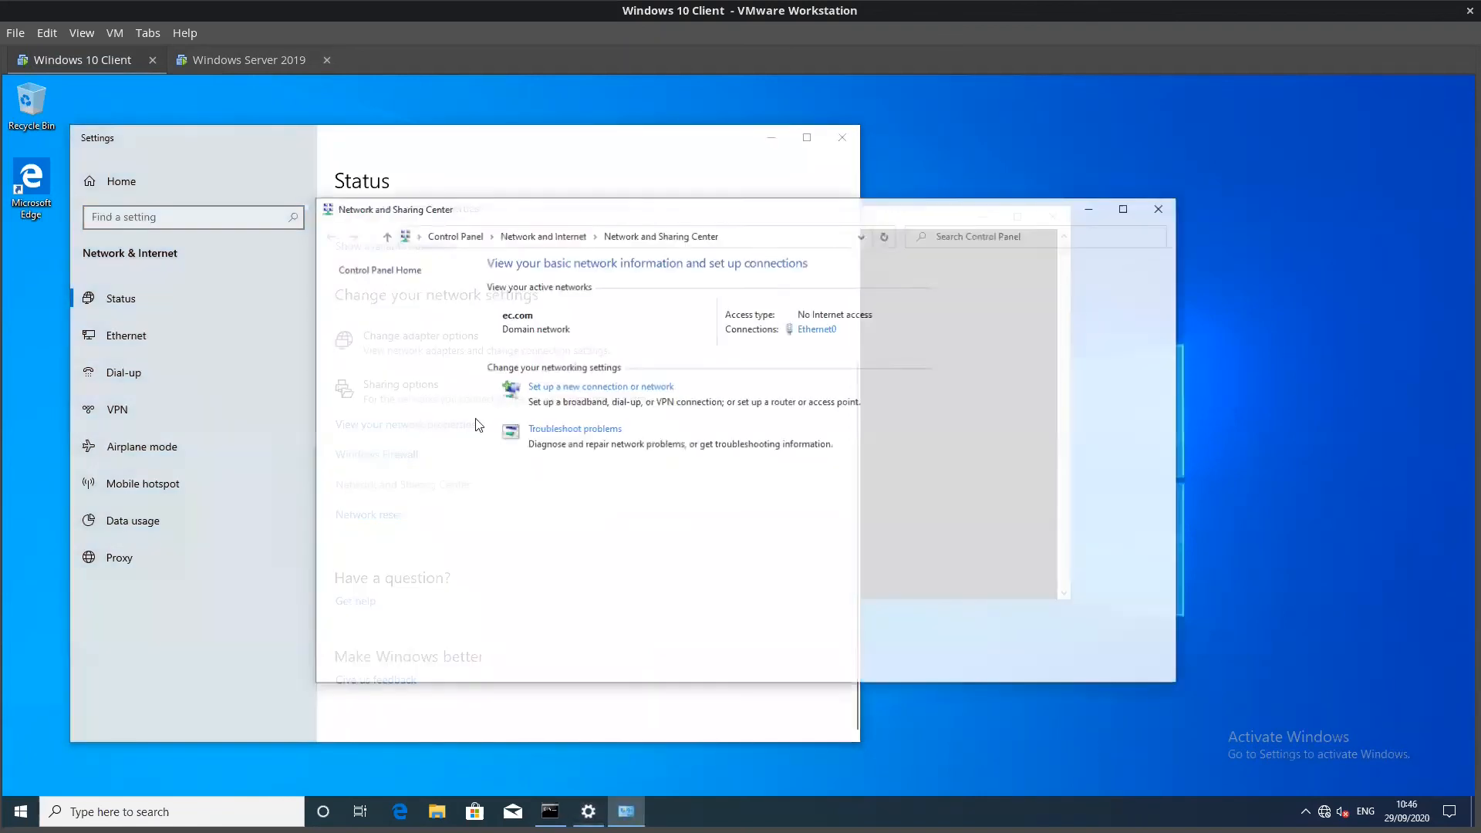
left_click(366, 298)
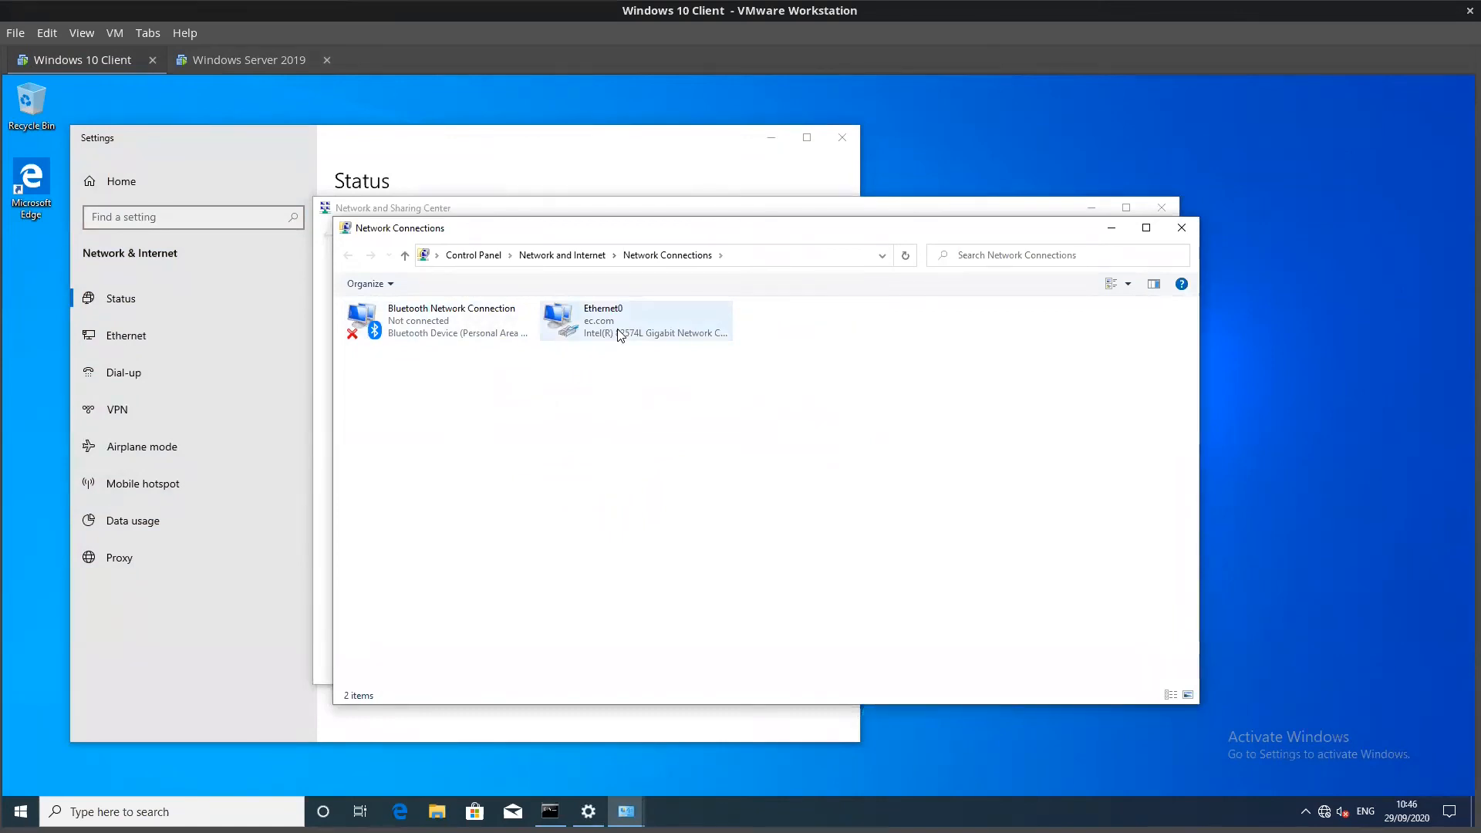
- Open the Ethernet0 adapter's properties, authorising with the Administrator account and its password
right_click(617, 330)
left_click(652, 476)
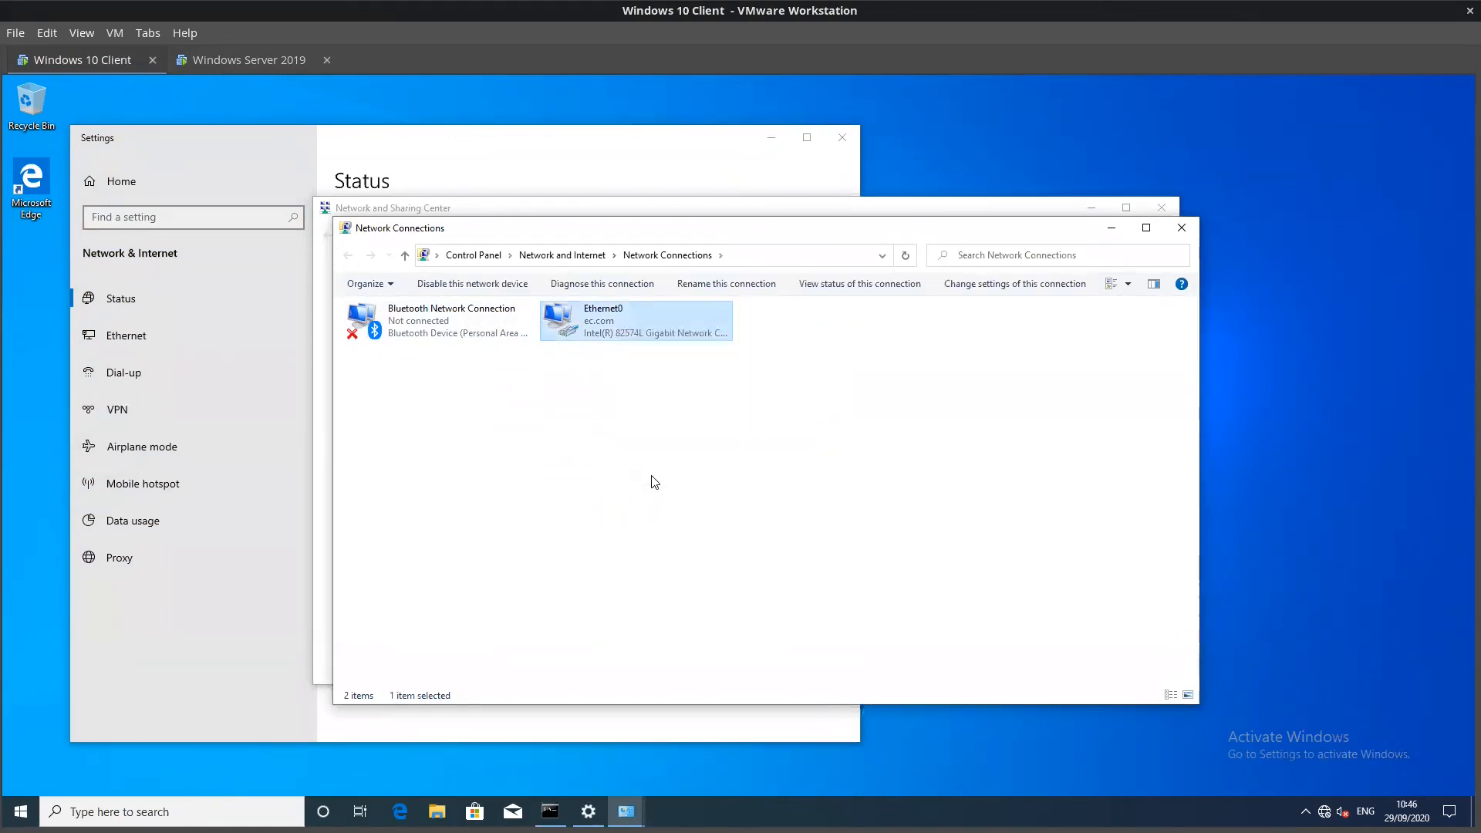
type("Administrator")
key("Tab")
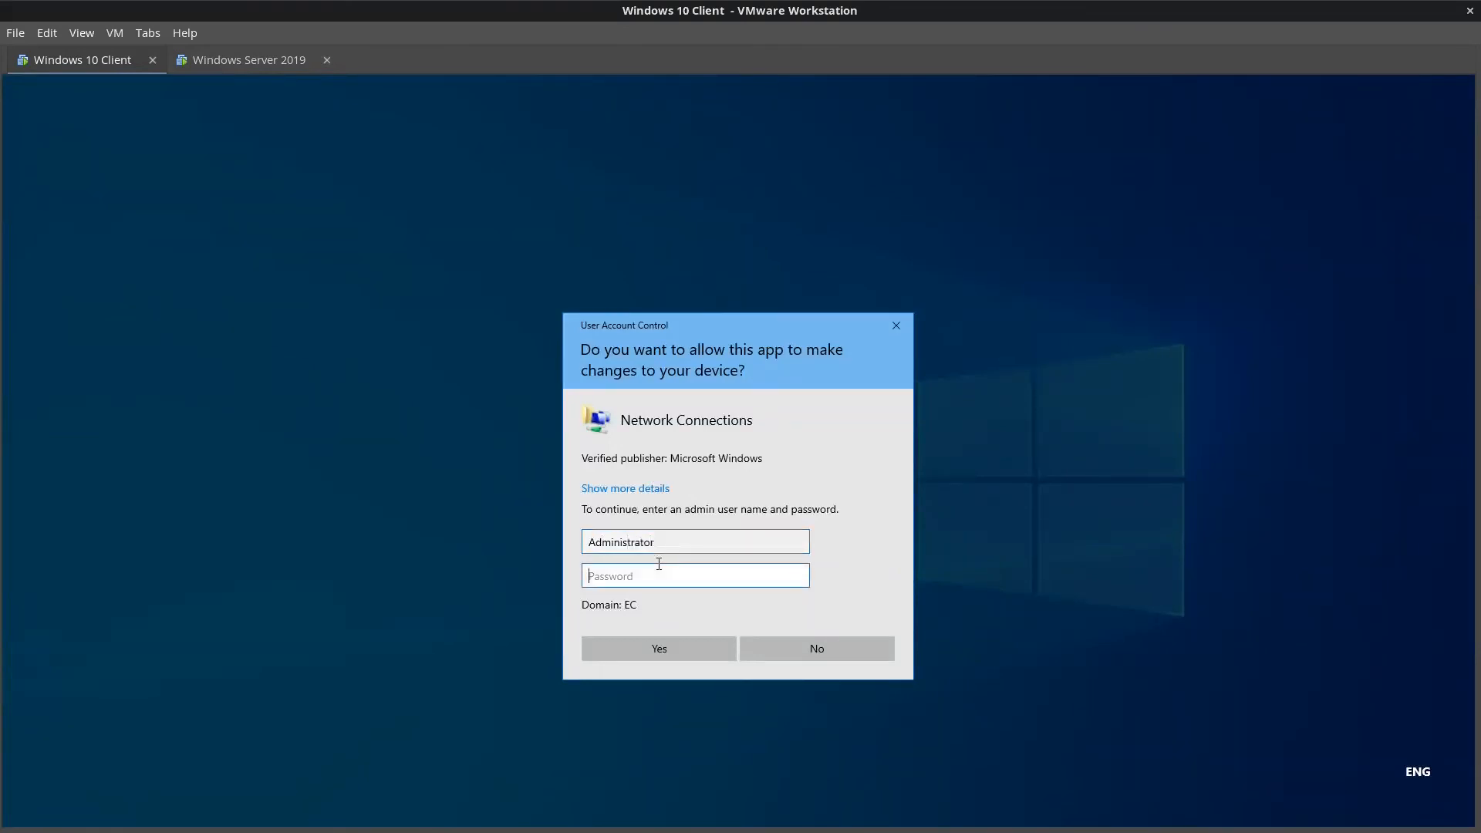
type("Pa•••••••••••••••")
key("Return")
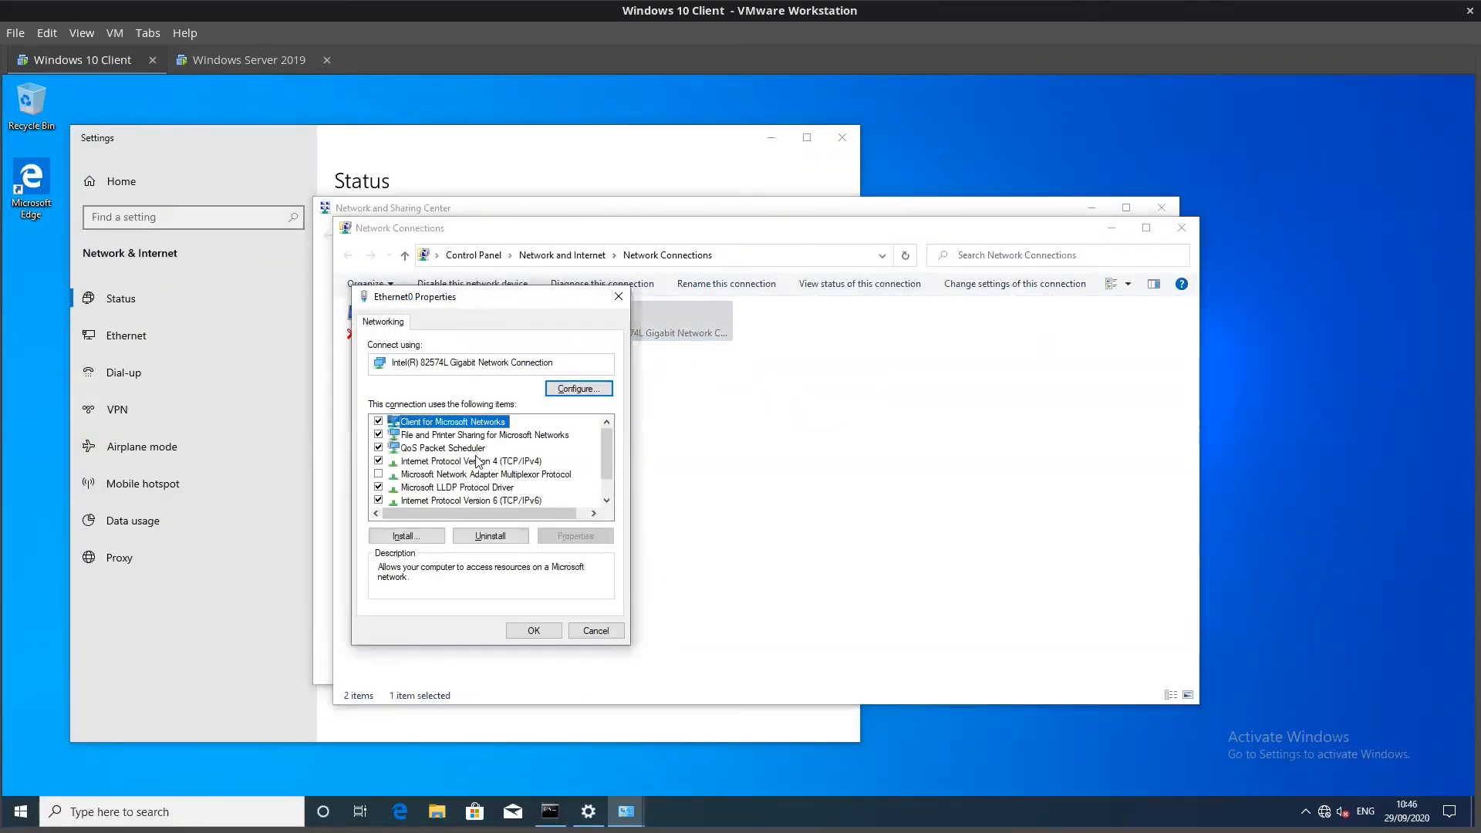
- Open the adapter's Internet Protocol Version 4 properties and review the static IP, gateway and DNS settings
left_click(476, 462)
left_click(576, 536)
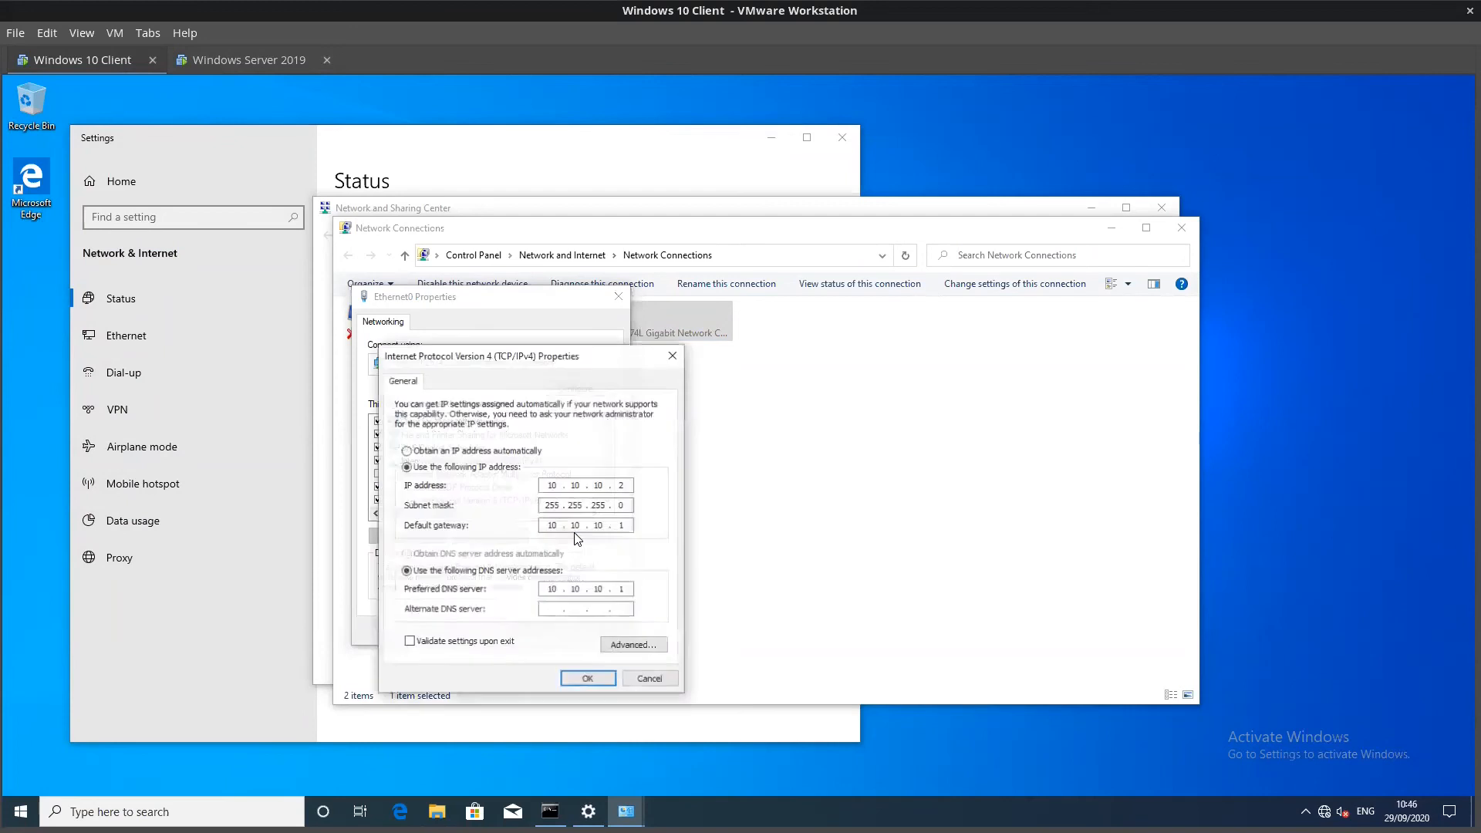
left_click_drag(584, 367, 867, 322)
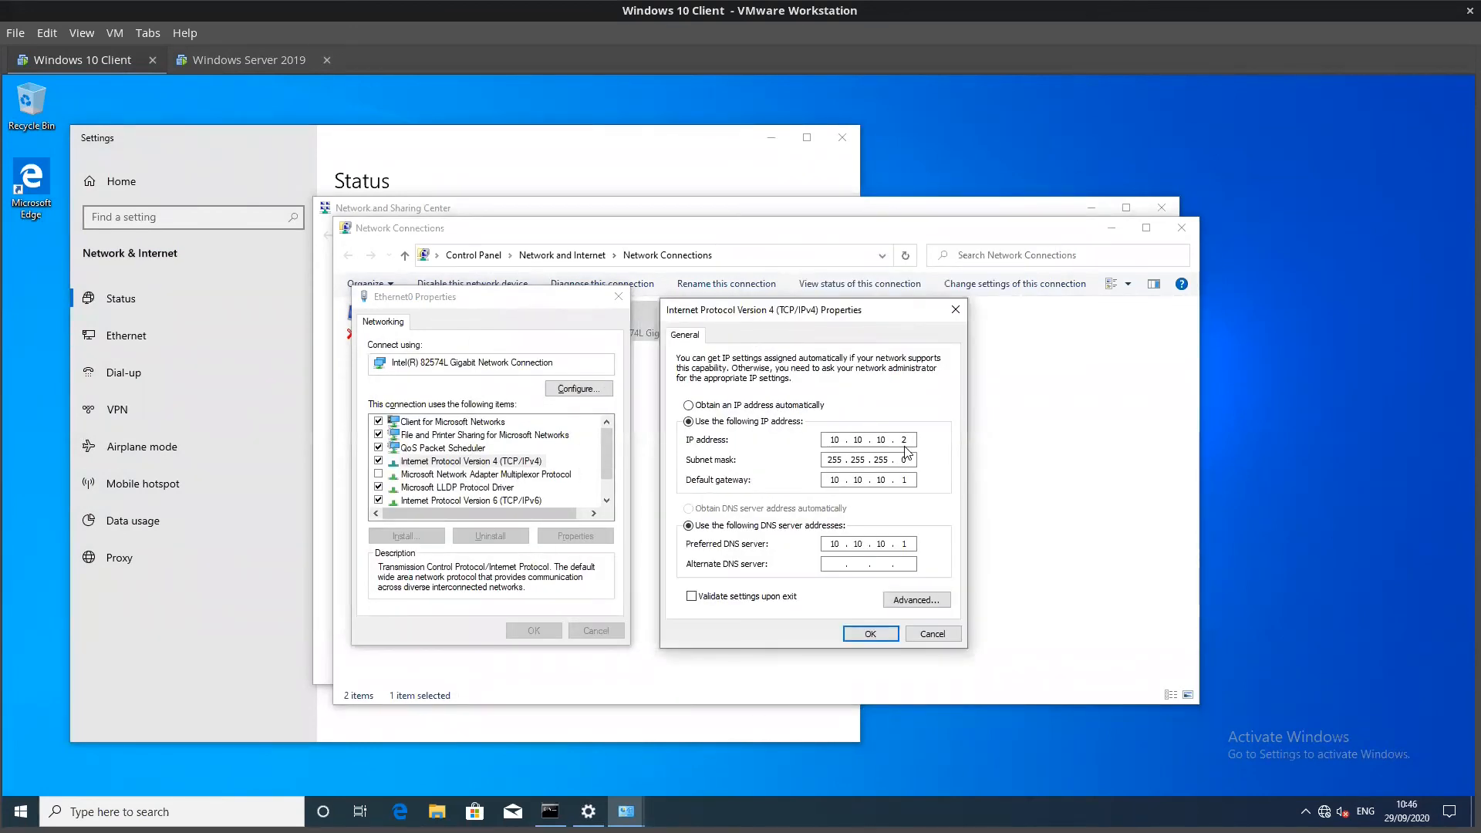
- Return to the Windows Server 2019 virtual machine and close the Add Roles and Features Wizard
left_click(265, 60)
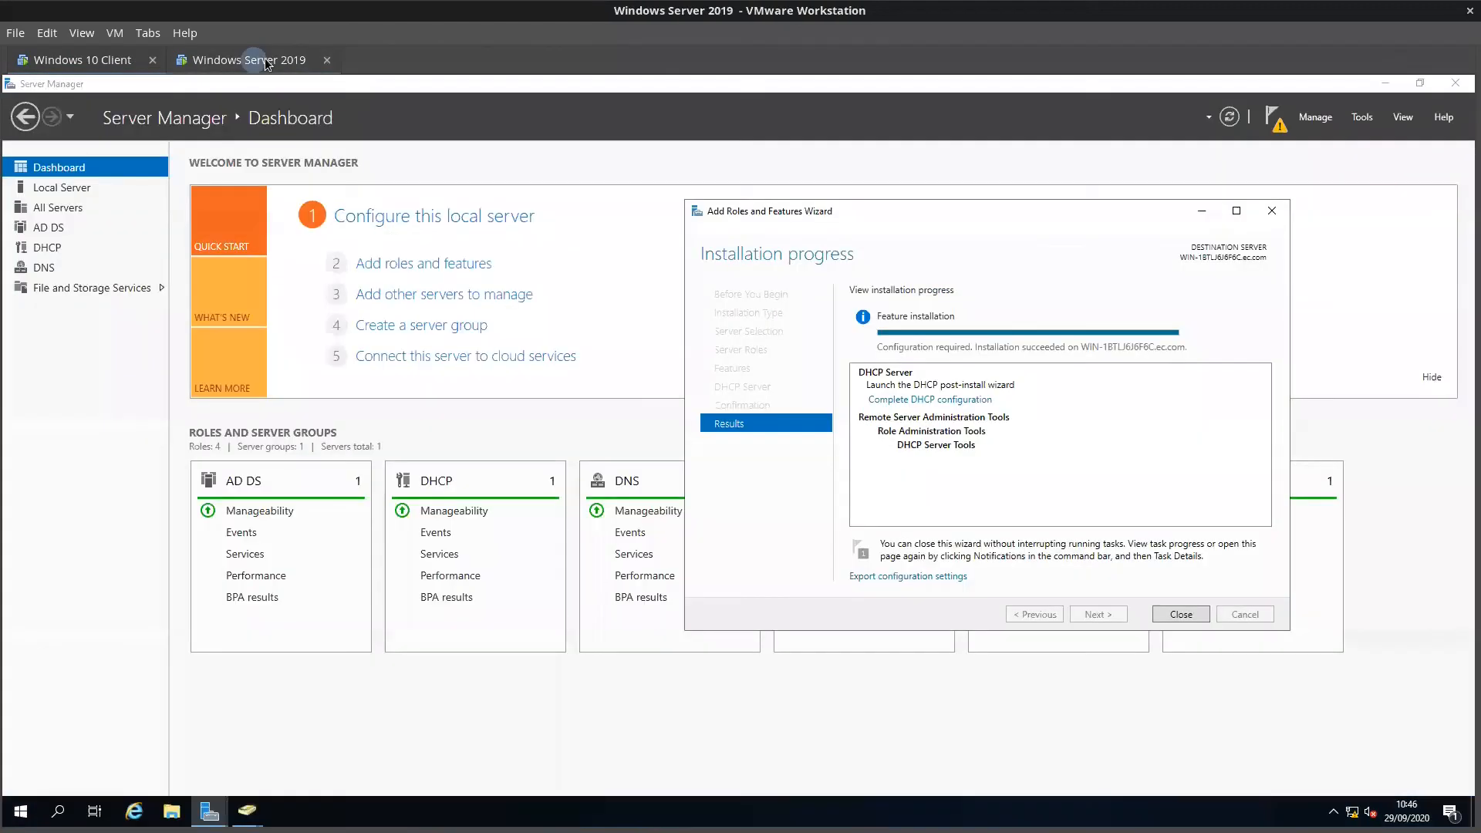
left_click(1180, 615)
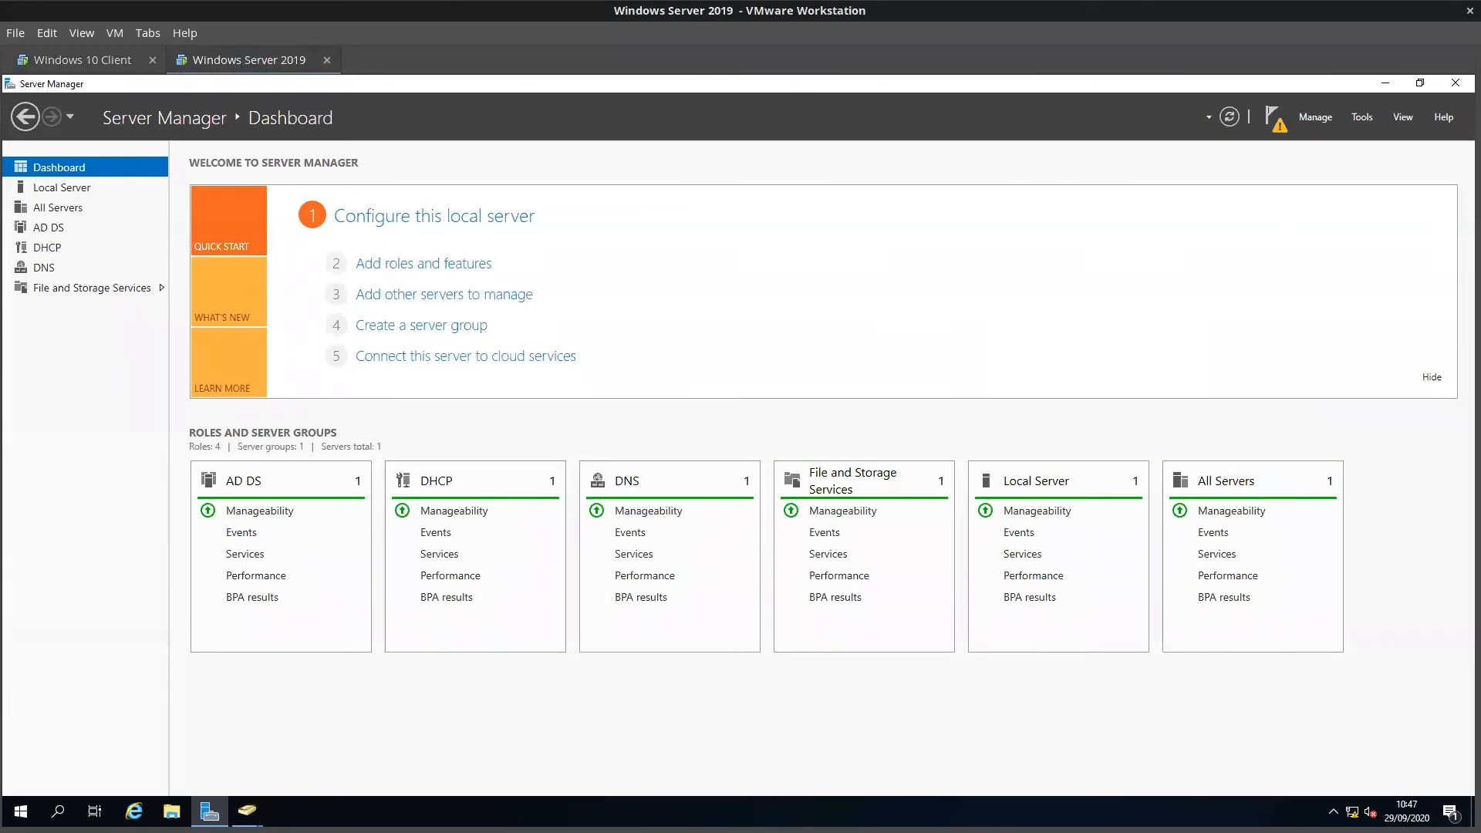
mouse_move(372, 424)
left_mouse_down()
mouse_move(569, 463)
mouse_move(549, 679)
mouse_move(509, 691)
mouse_move(376, 449)
mouse_move(386, 423)
left_mouse_up()
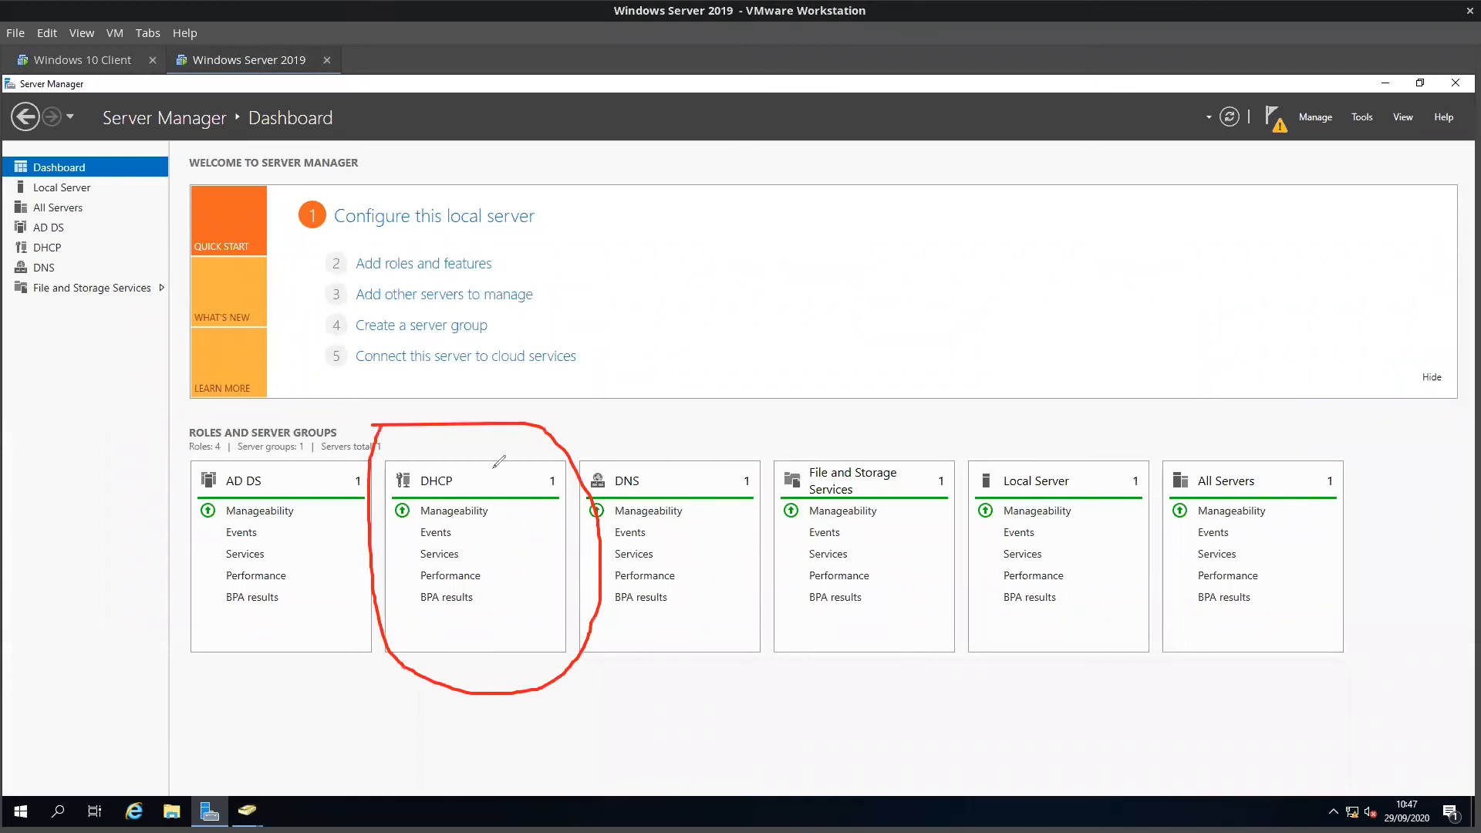
mouse_move(48, 262)
left_mouse_down()
mouse_move(84, 250)
mouse_move(6, 237)
mouse_move(84, 246)
left_mouse_up()
mouse_move(162, 411)
left_mouse_down()
mouse_move(949, 469)
mouse_move(1390, 661)
left_mouse_up()
mouse_move(1386, 725)
left_mouse_down()
mouse_move(232, 756)
mouse_move(157, 390)
left_mouse_up()
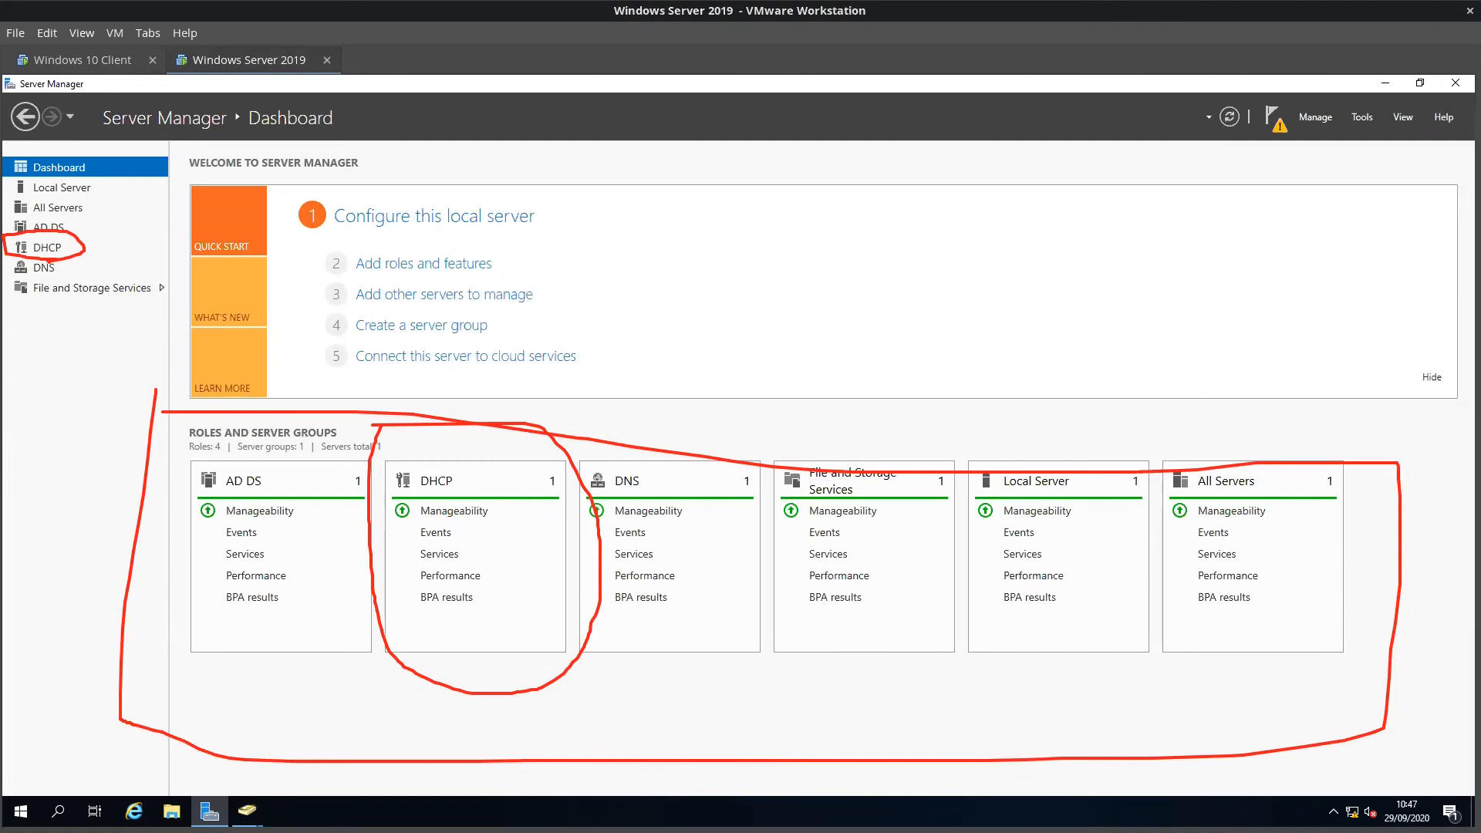
key("shift+F9")
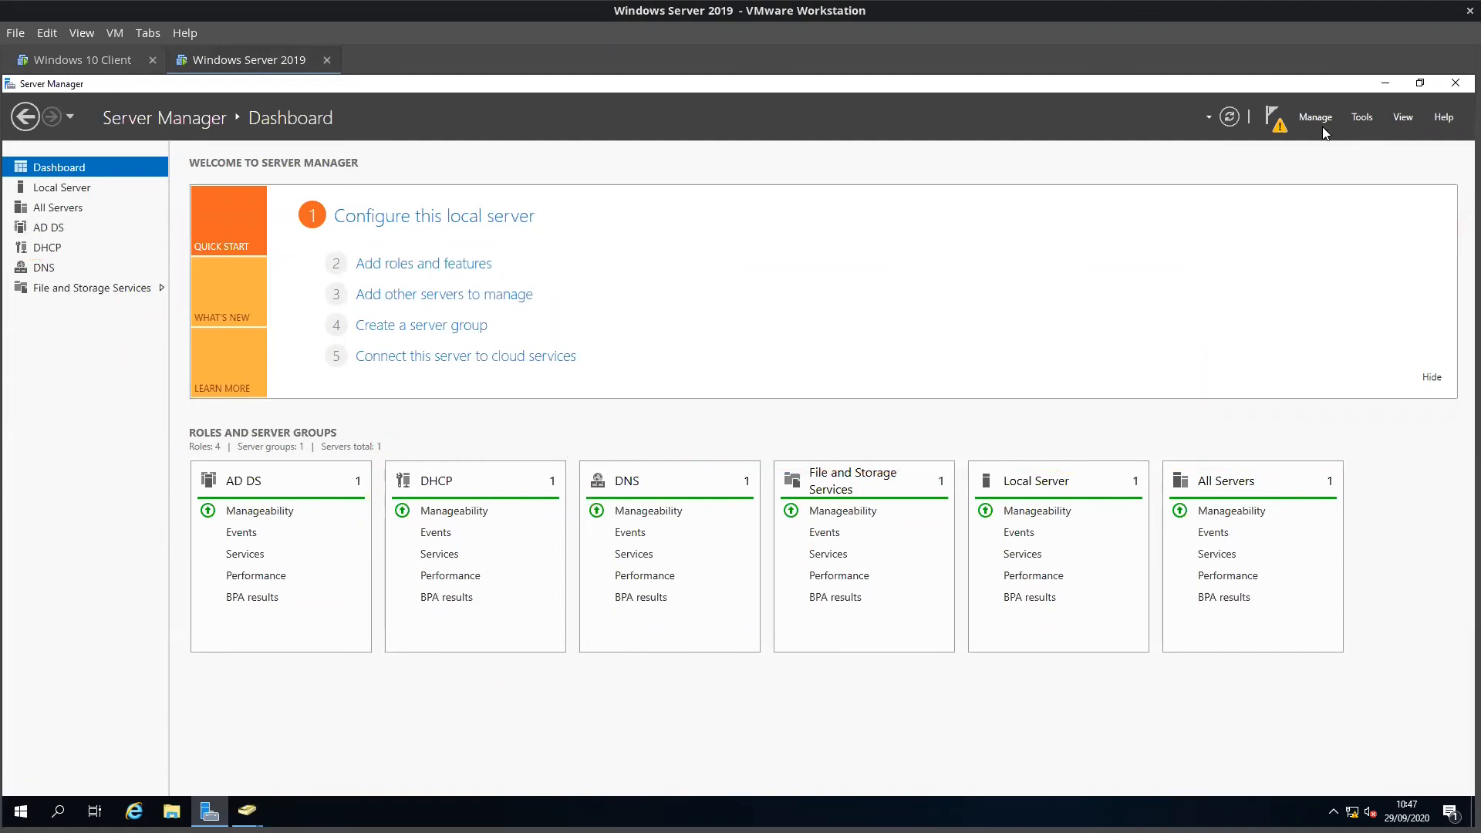
- Complete the DHCP post-install configuration, authorising the server with the EC\Administrator credentials, and close the wizard
left_click(1279, 136)
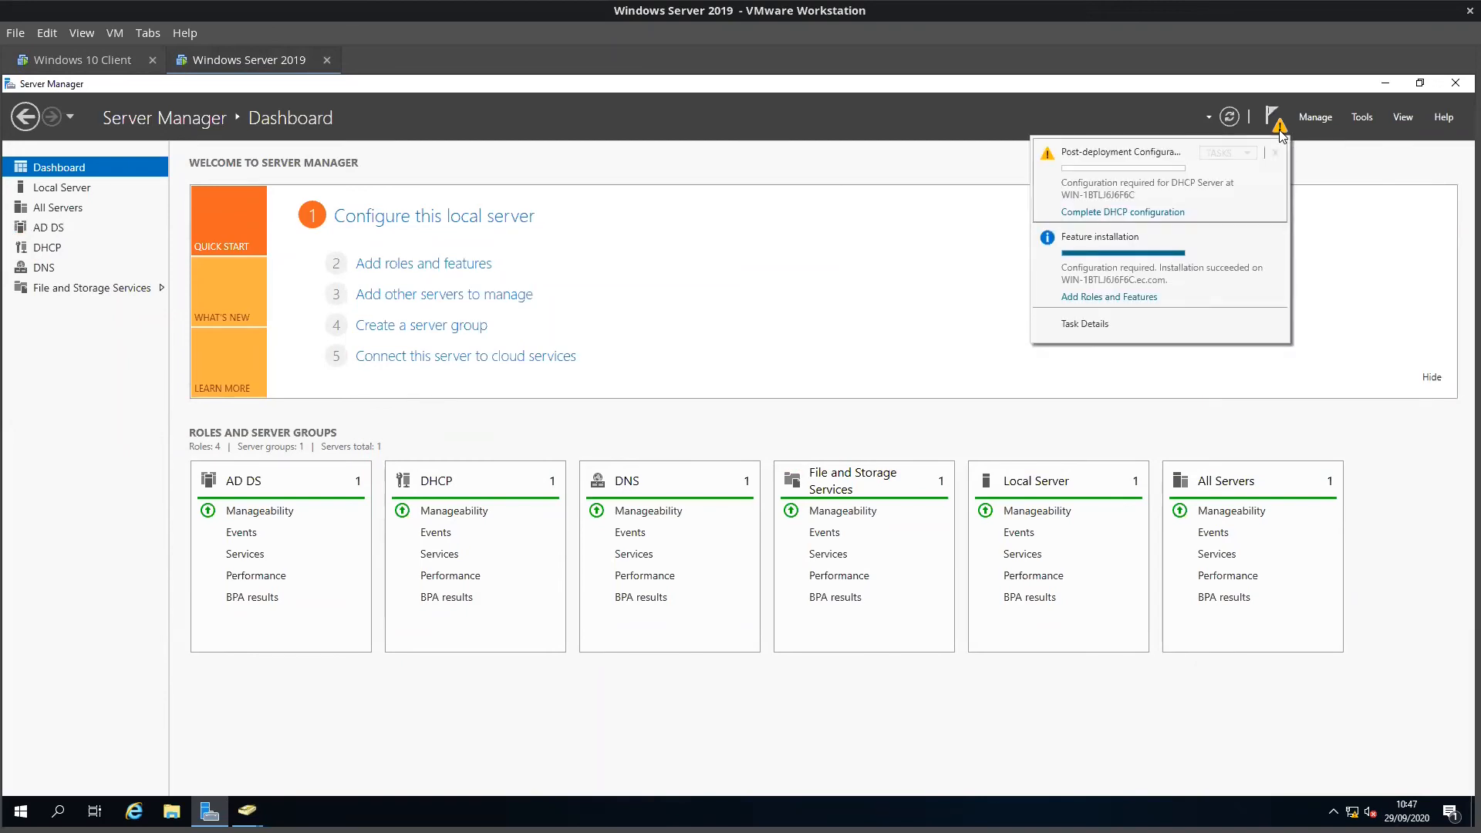
left_click(1157, 213)
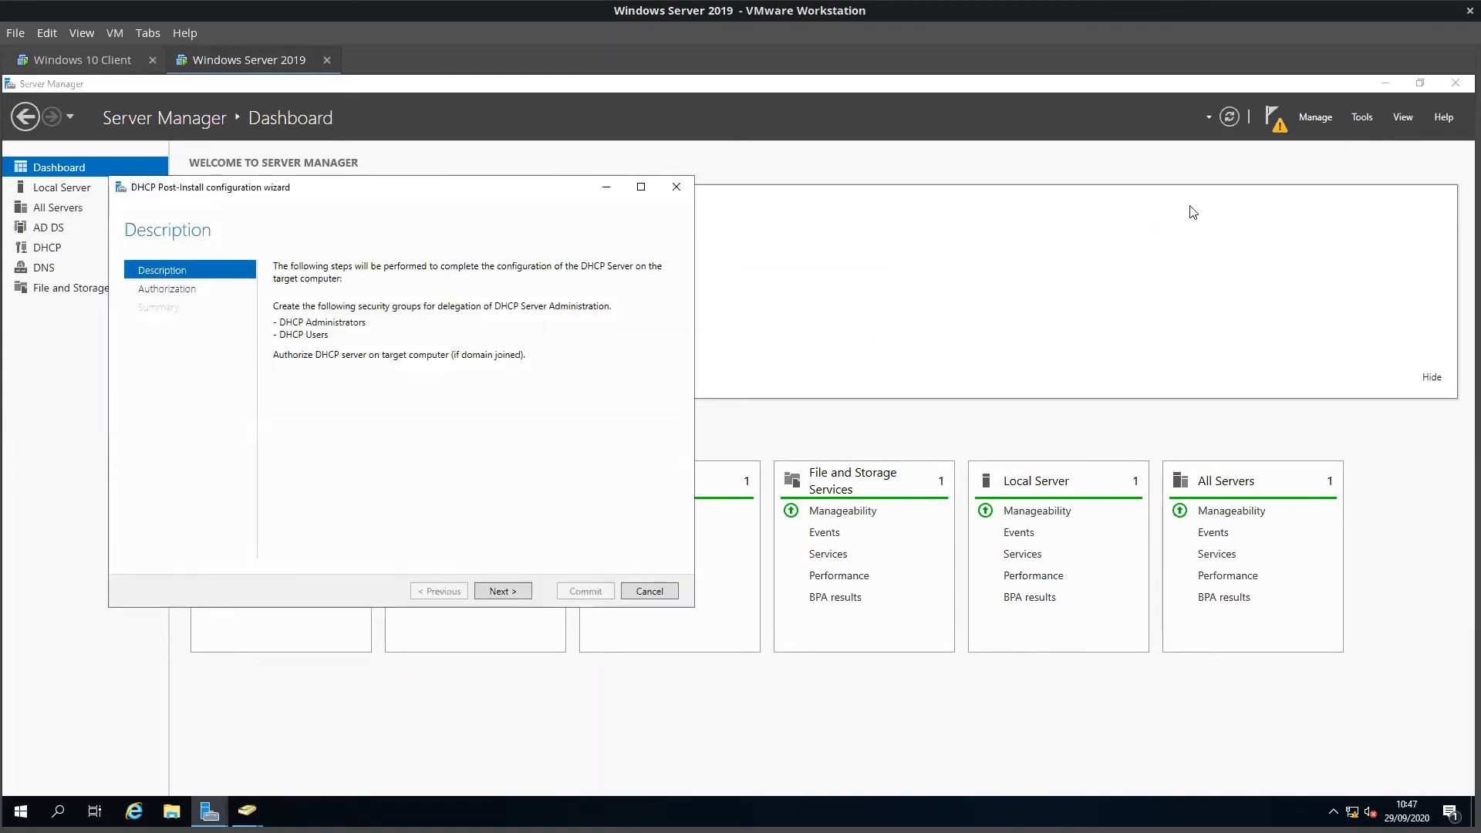
left_click(508, 591)
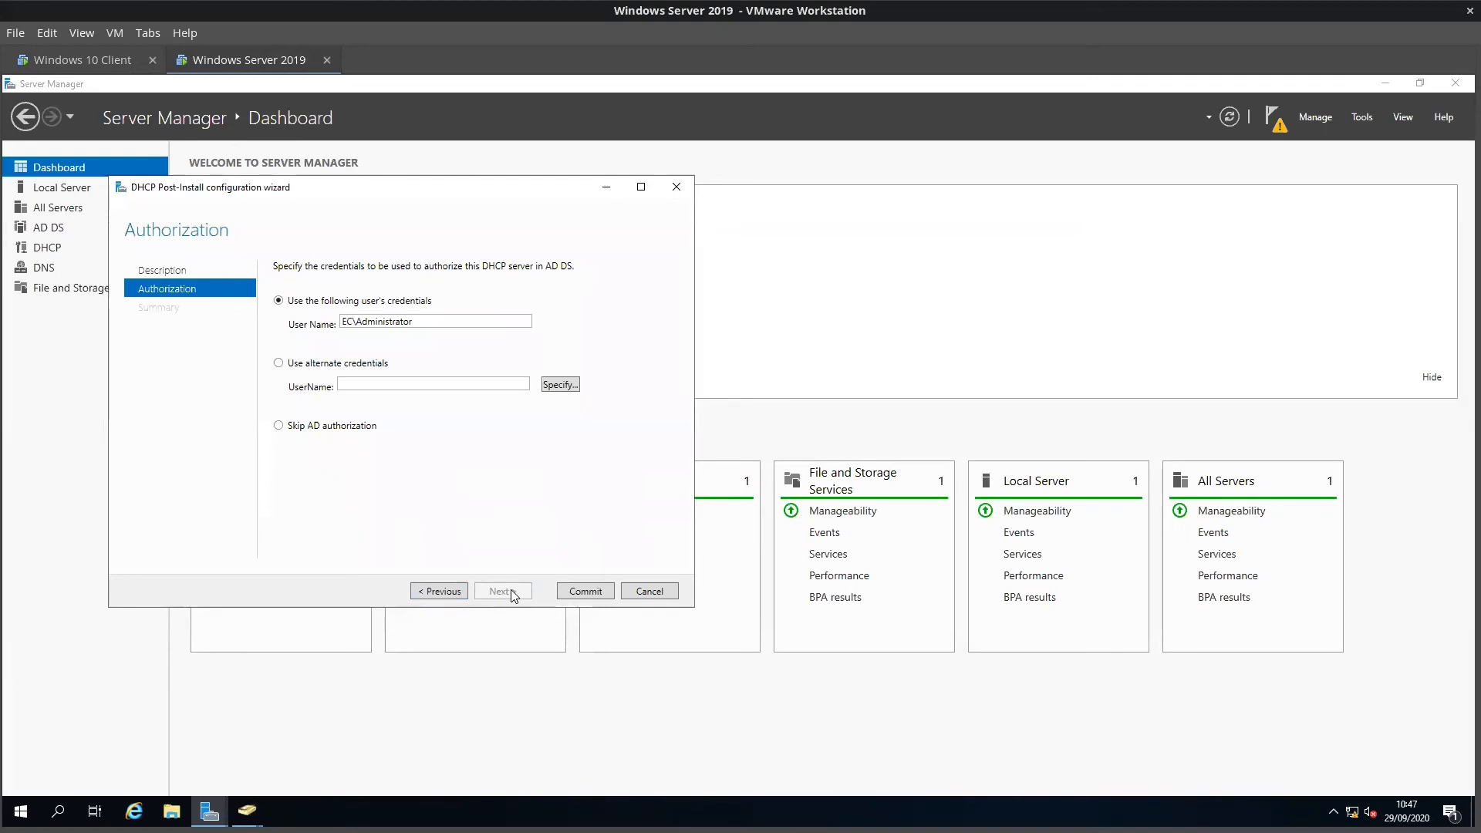
left_click(582, 594)
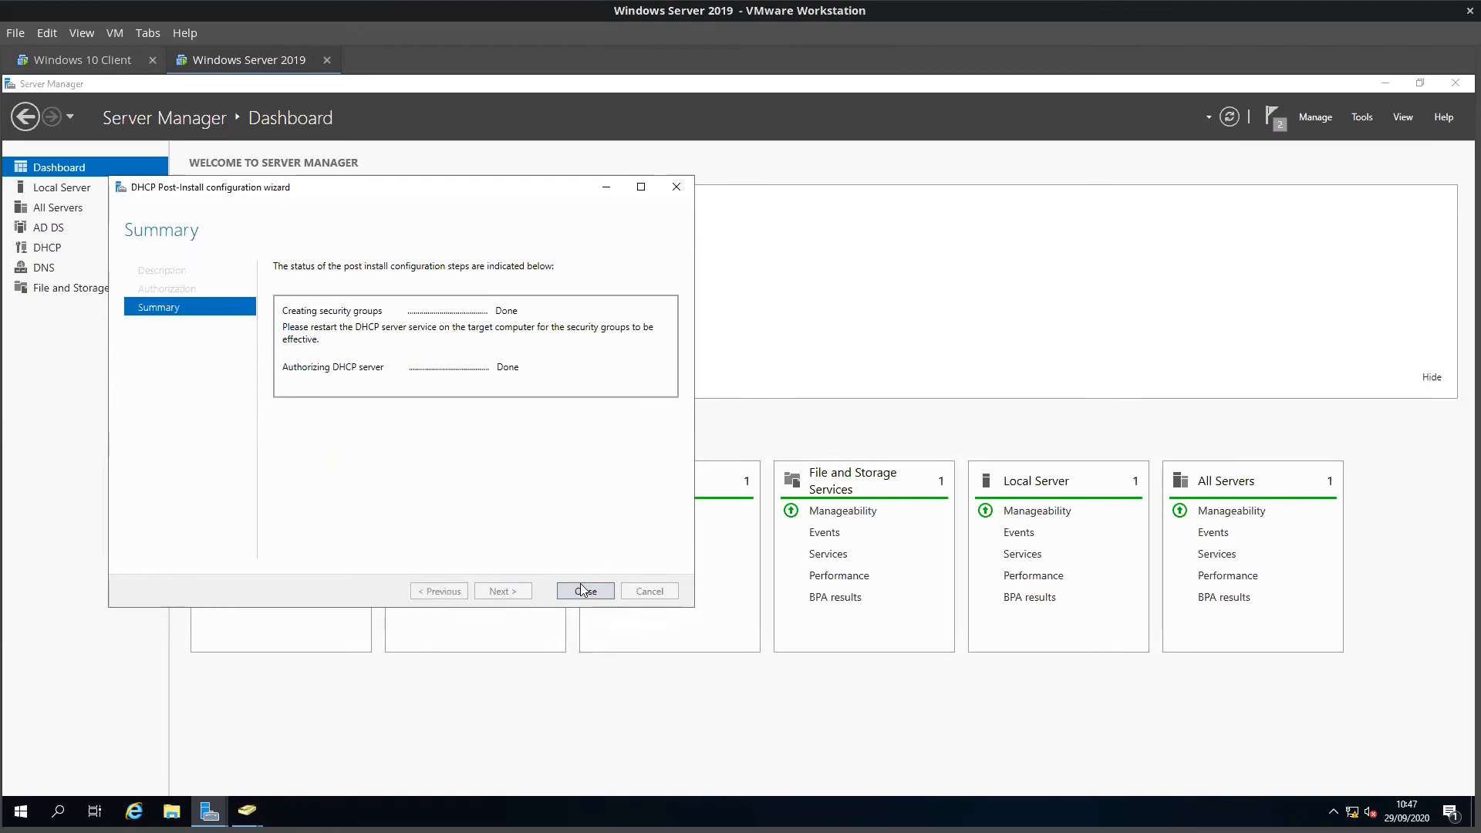
left_click(584, 591)
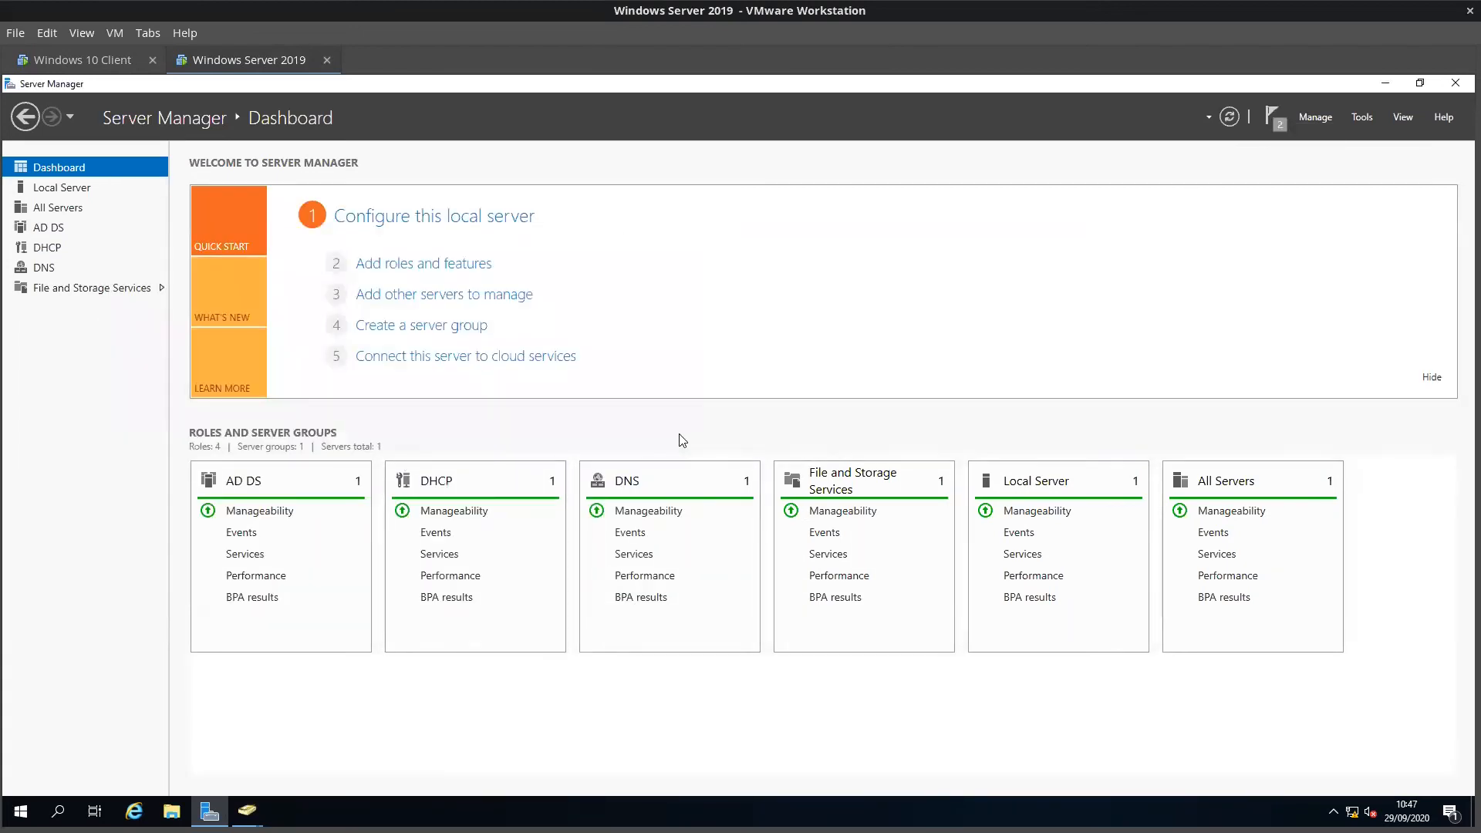
- Open the DHCP management console, maximize it, and widen the console tree to show the full server name
left_click(1363, 117)
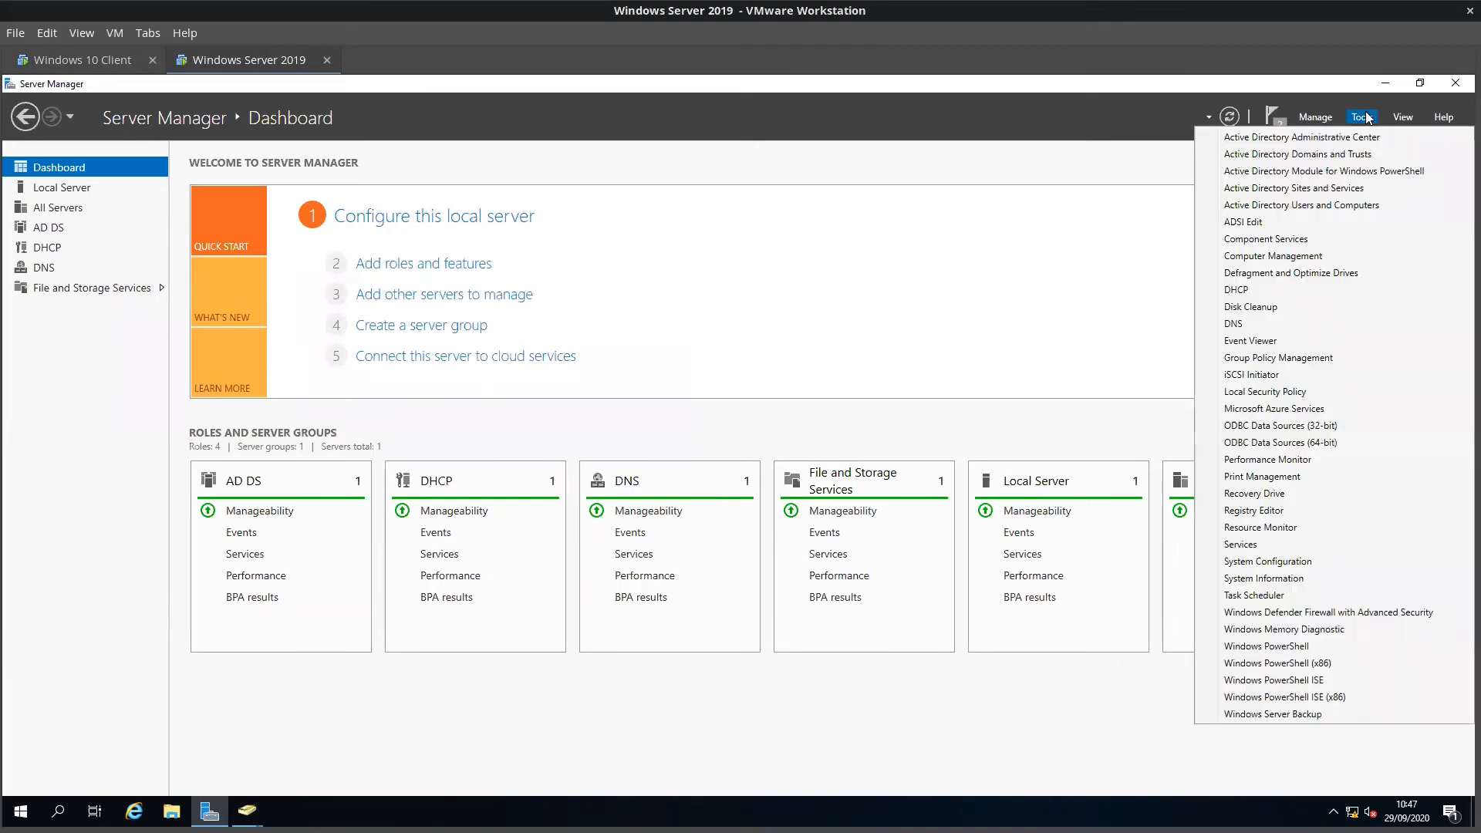
left_click(1237, 298)
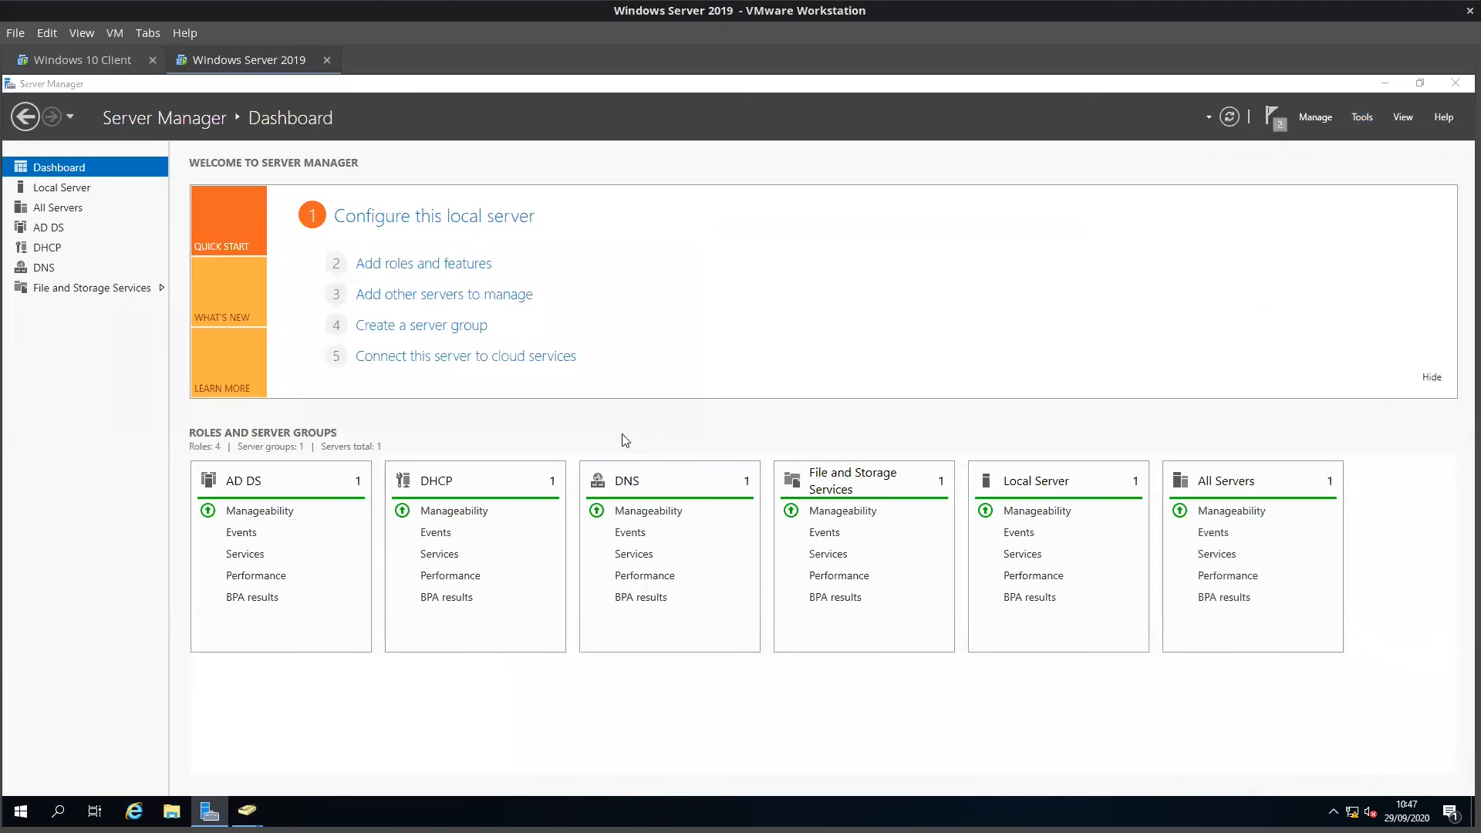
left_click(475, 137)
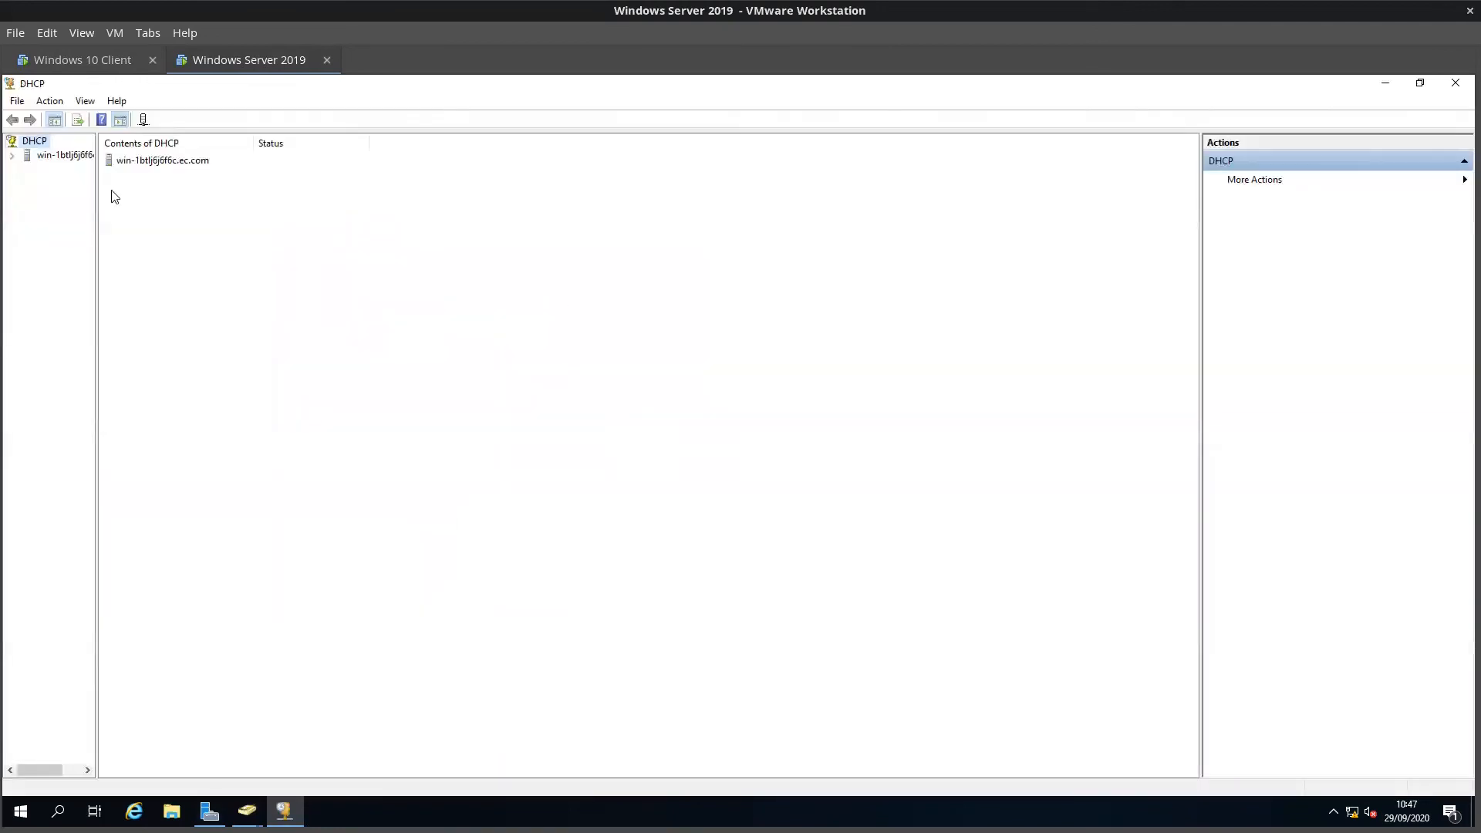
left_click_drag(96, 211, 330, 198)
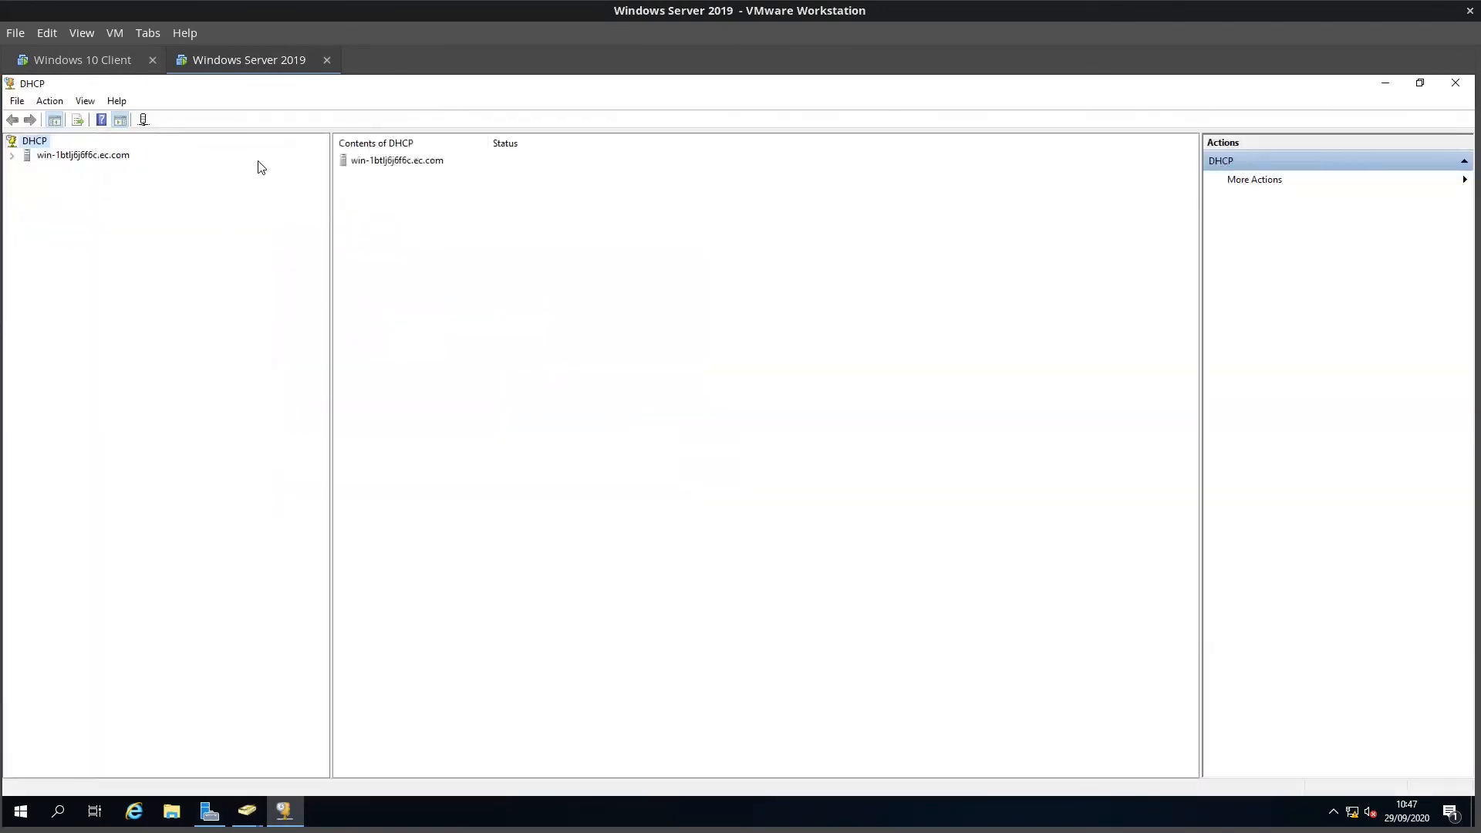
- Expand the DHCP server in the console tree, along with its IPv4 node
left_click(11, 155)
left_click(78, 157)
right_click(99, 160)
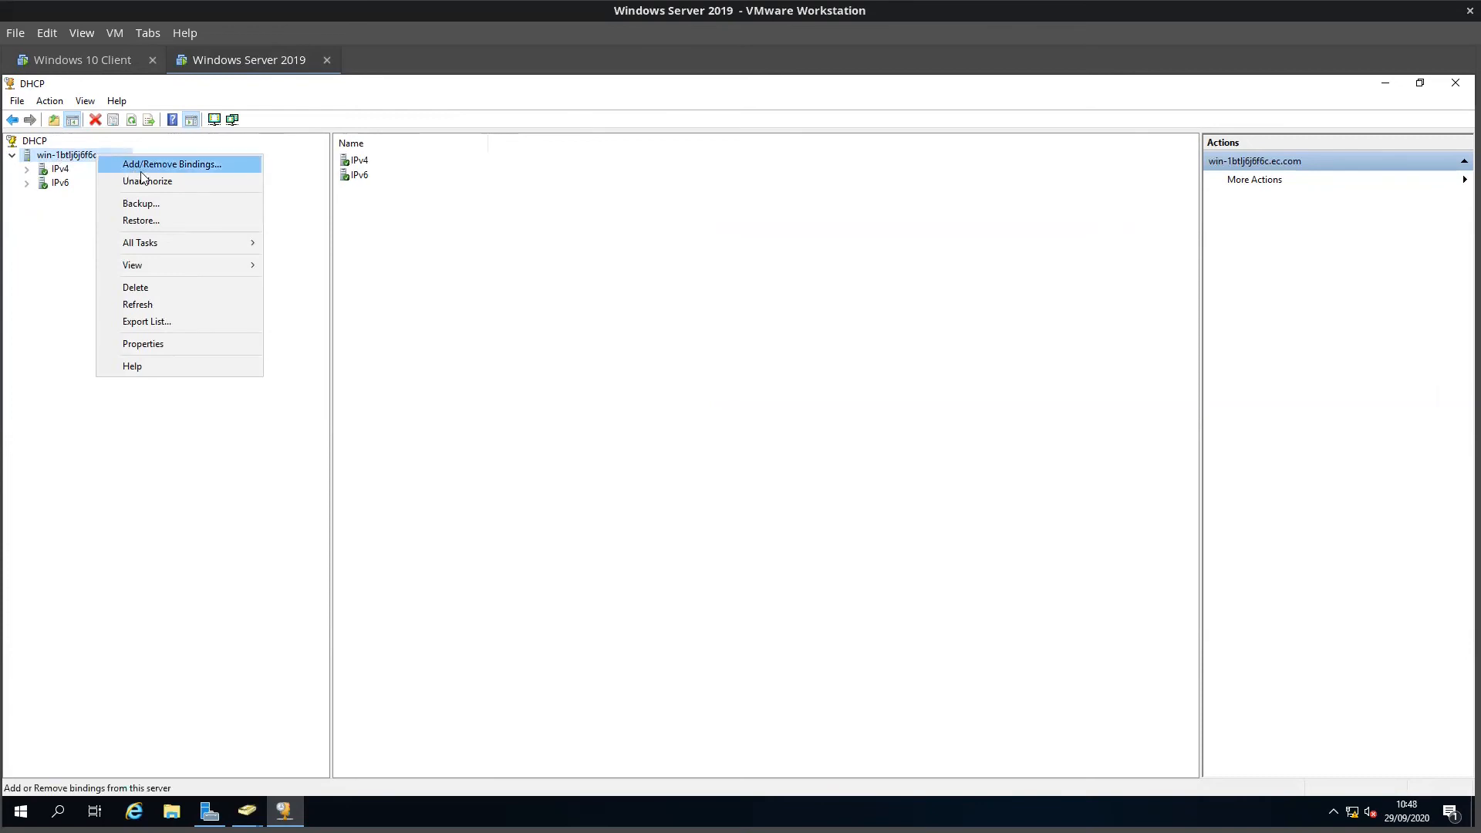
right_click(46, 170)
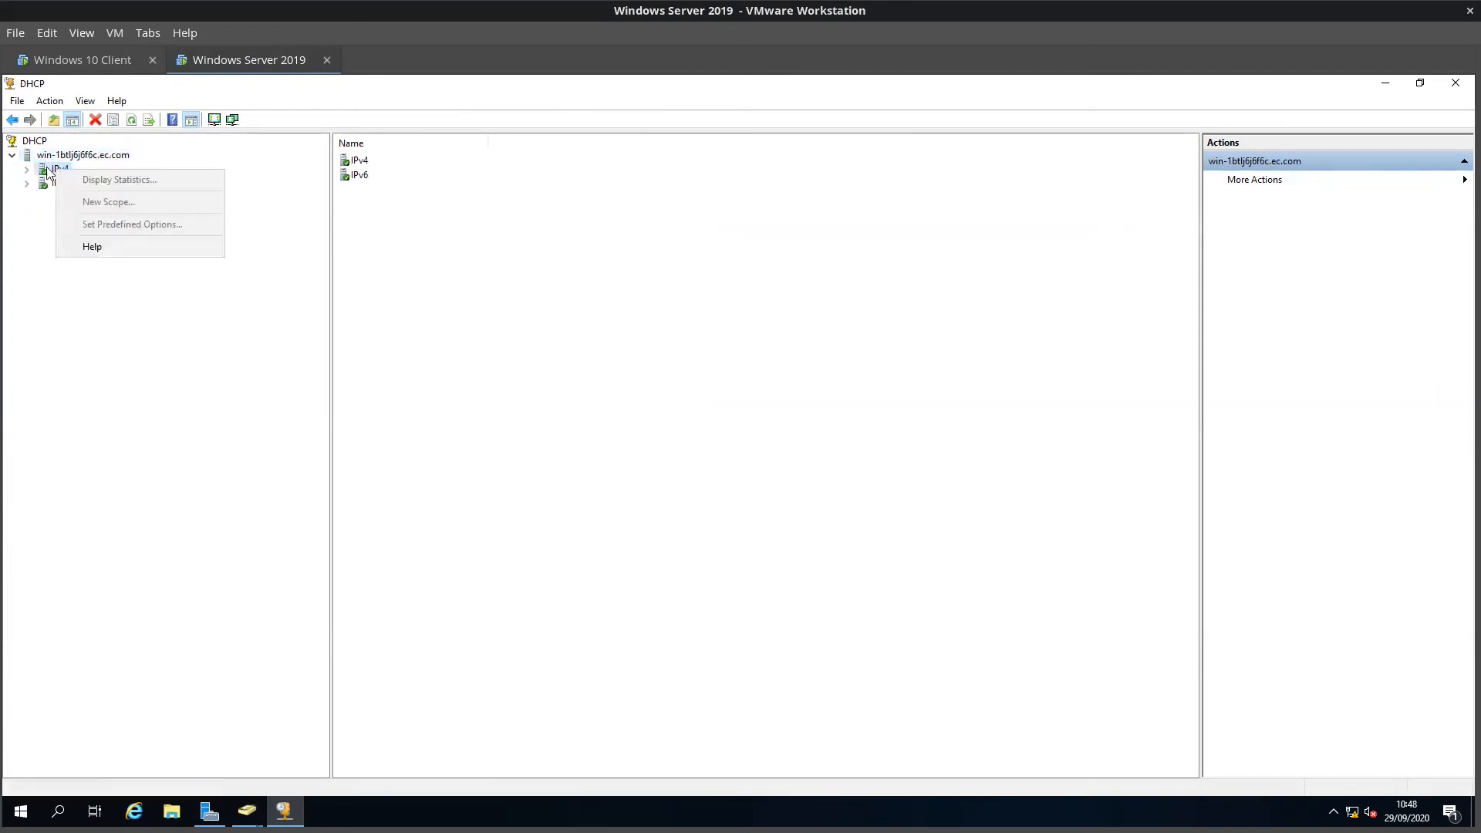
left_click(28, 169)
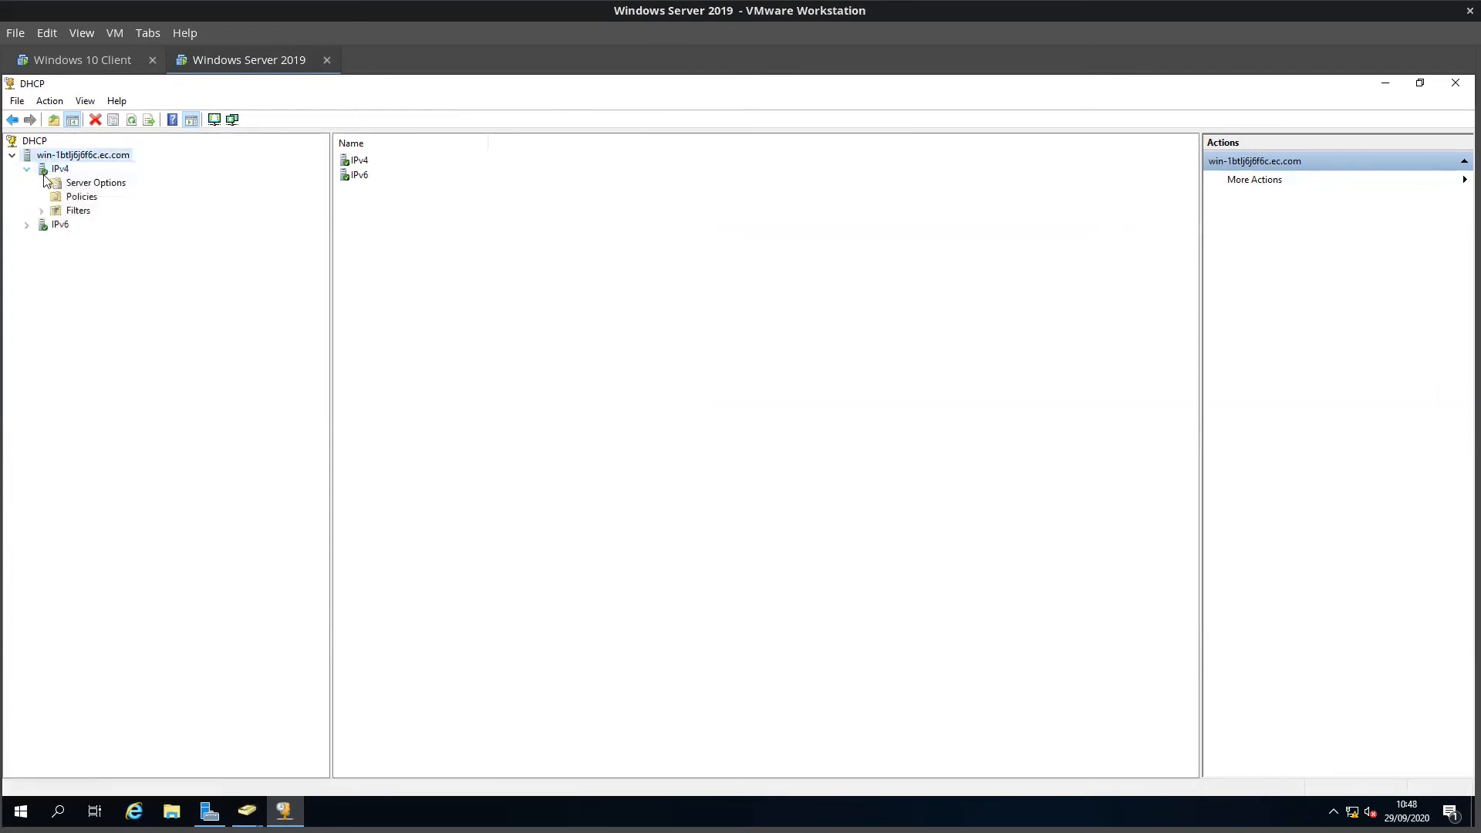
right_click(92, 155)
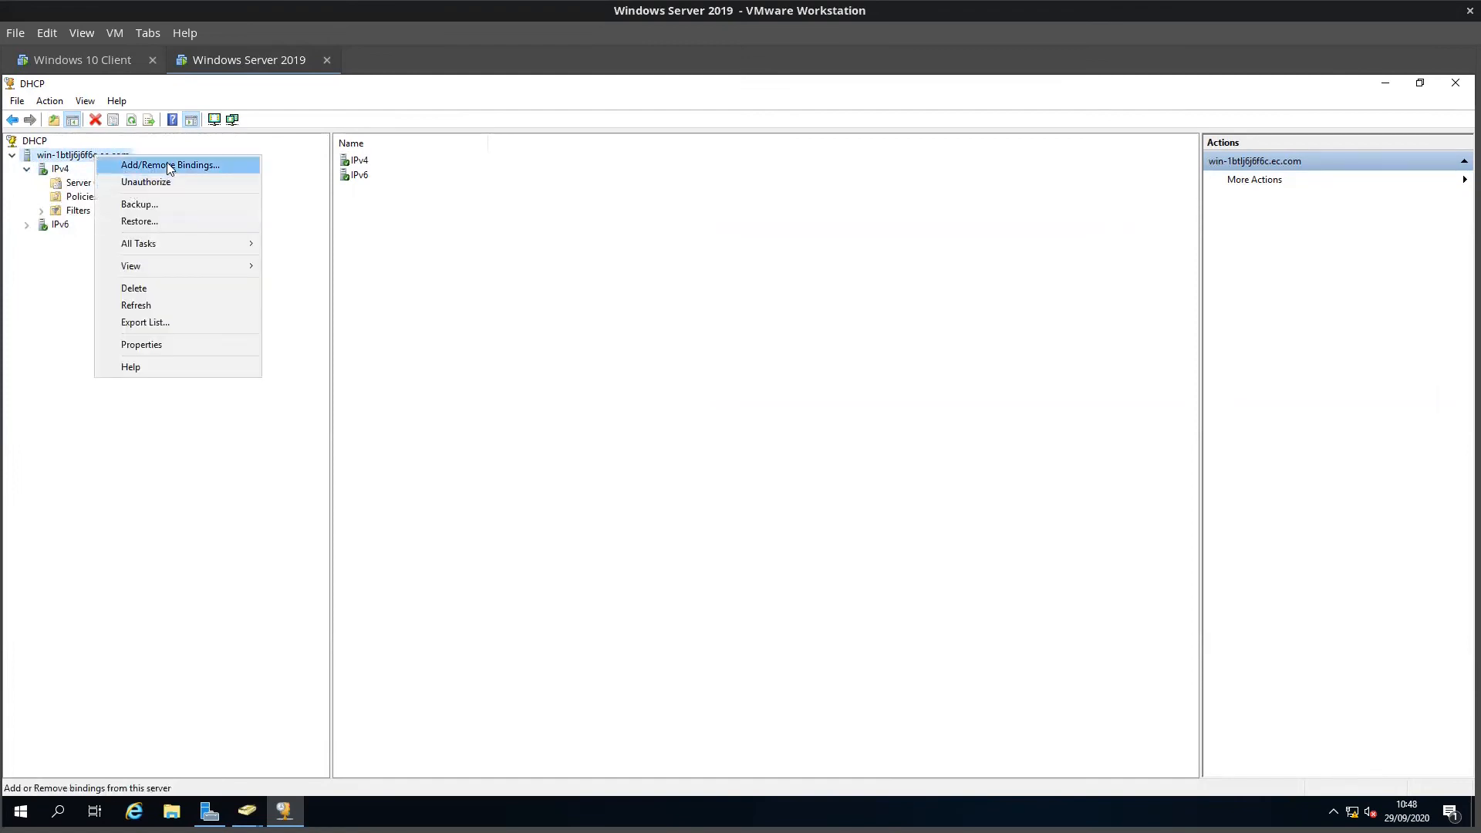
mouse_move(195, 243)
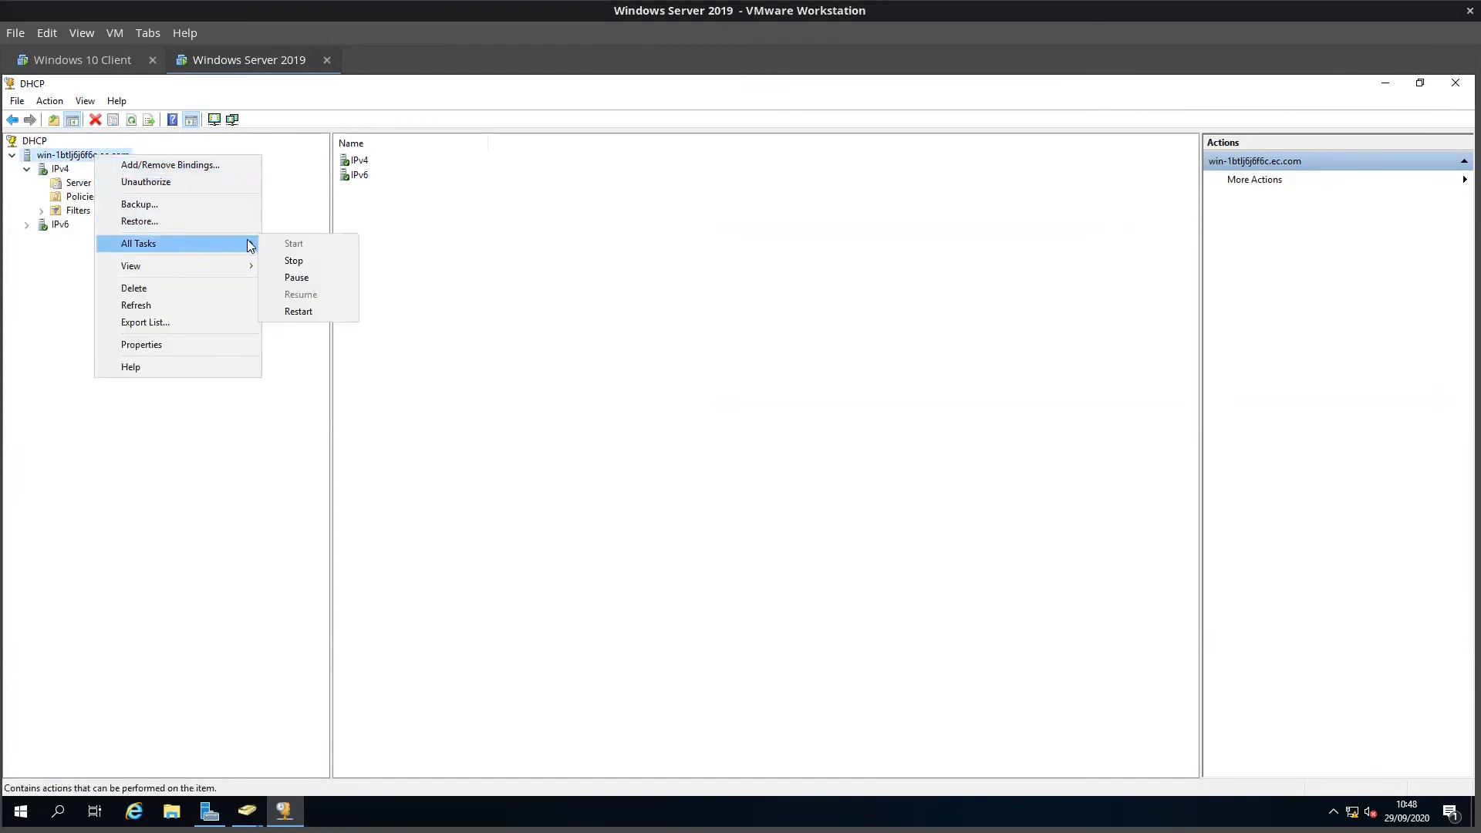
mouse_move(221, 278)
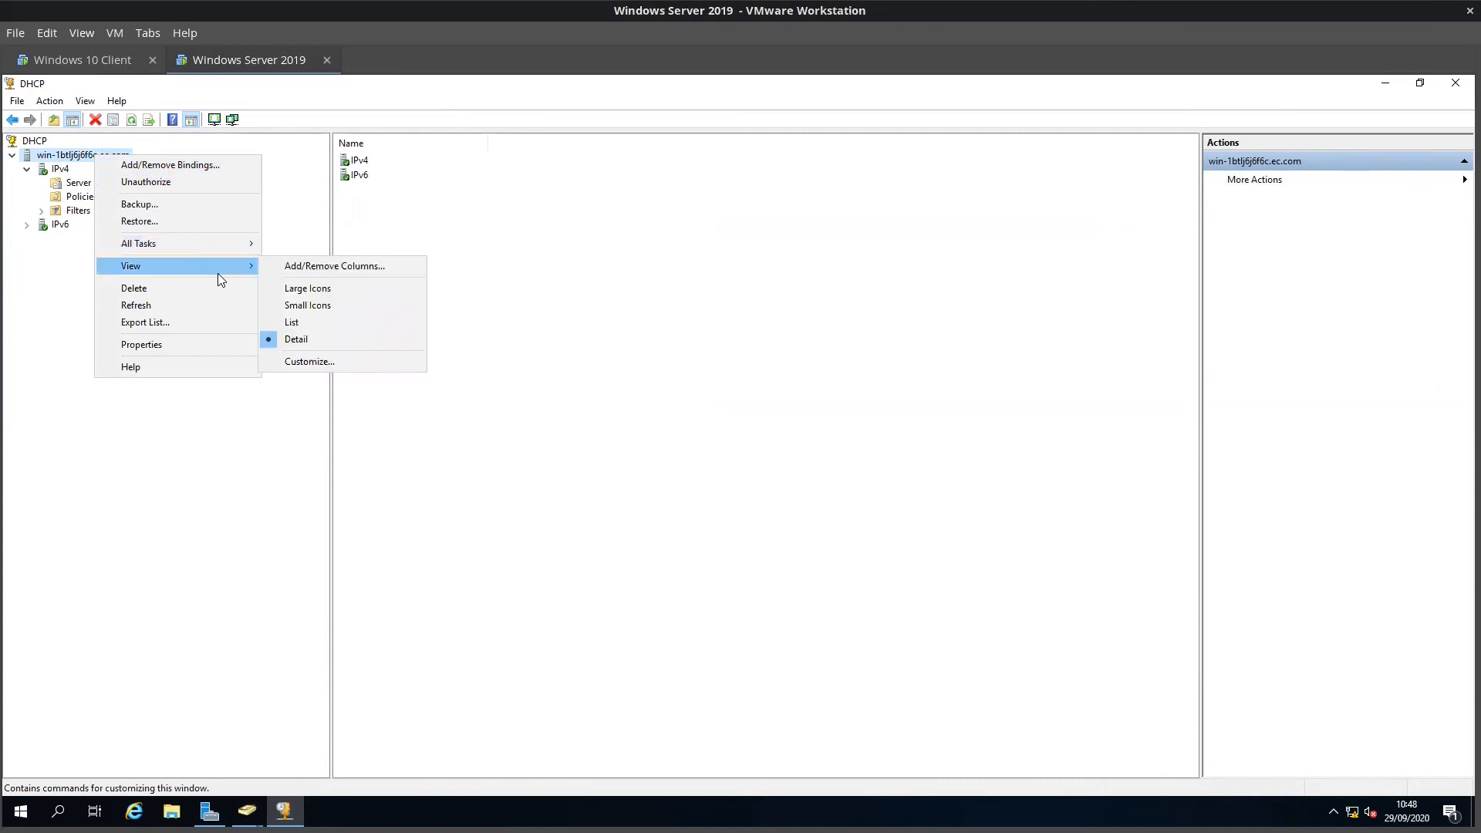
left_click(61, 182)
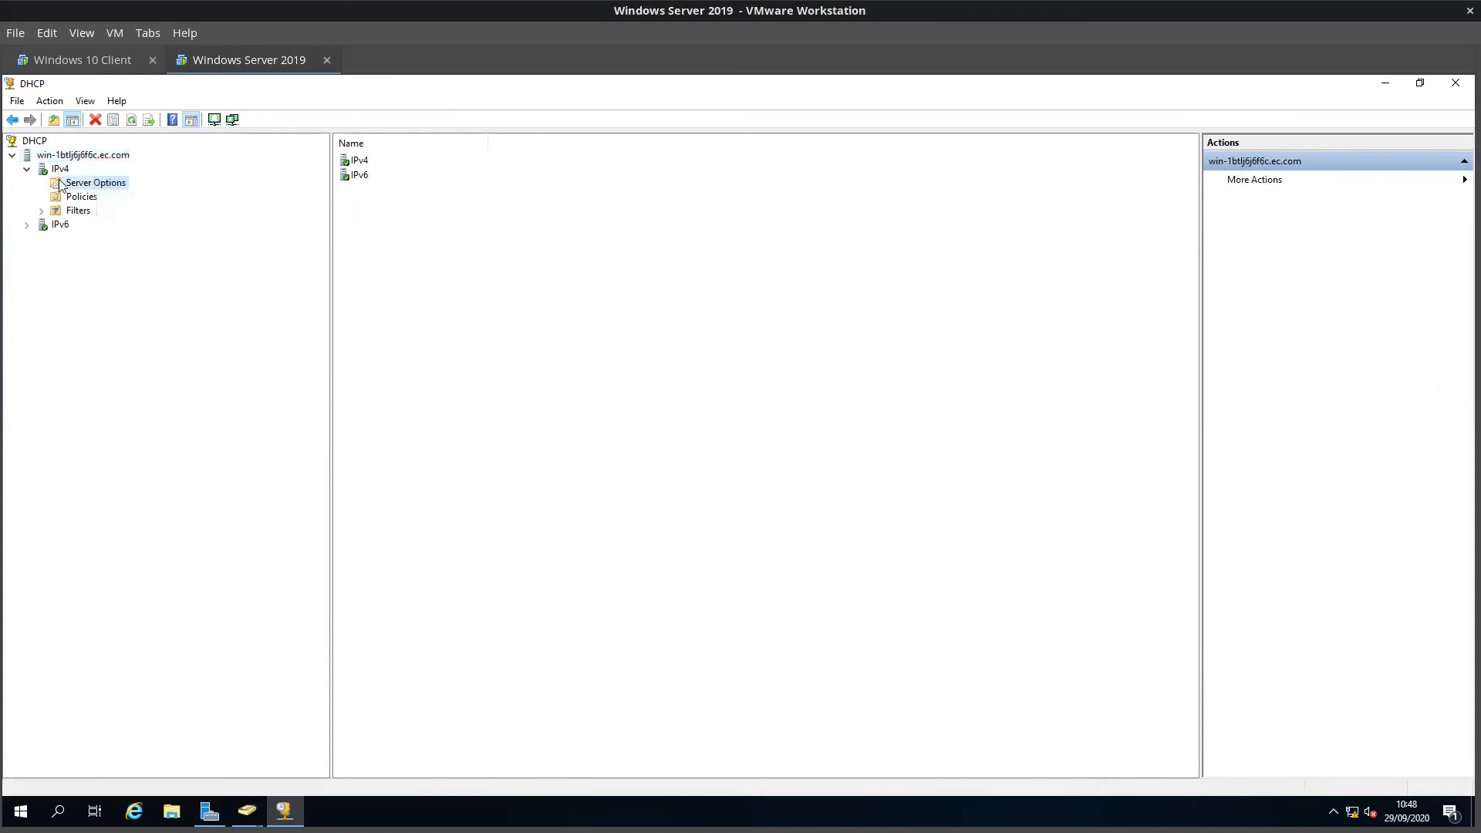
left_click(56, 176)
right_click(56, 176)
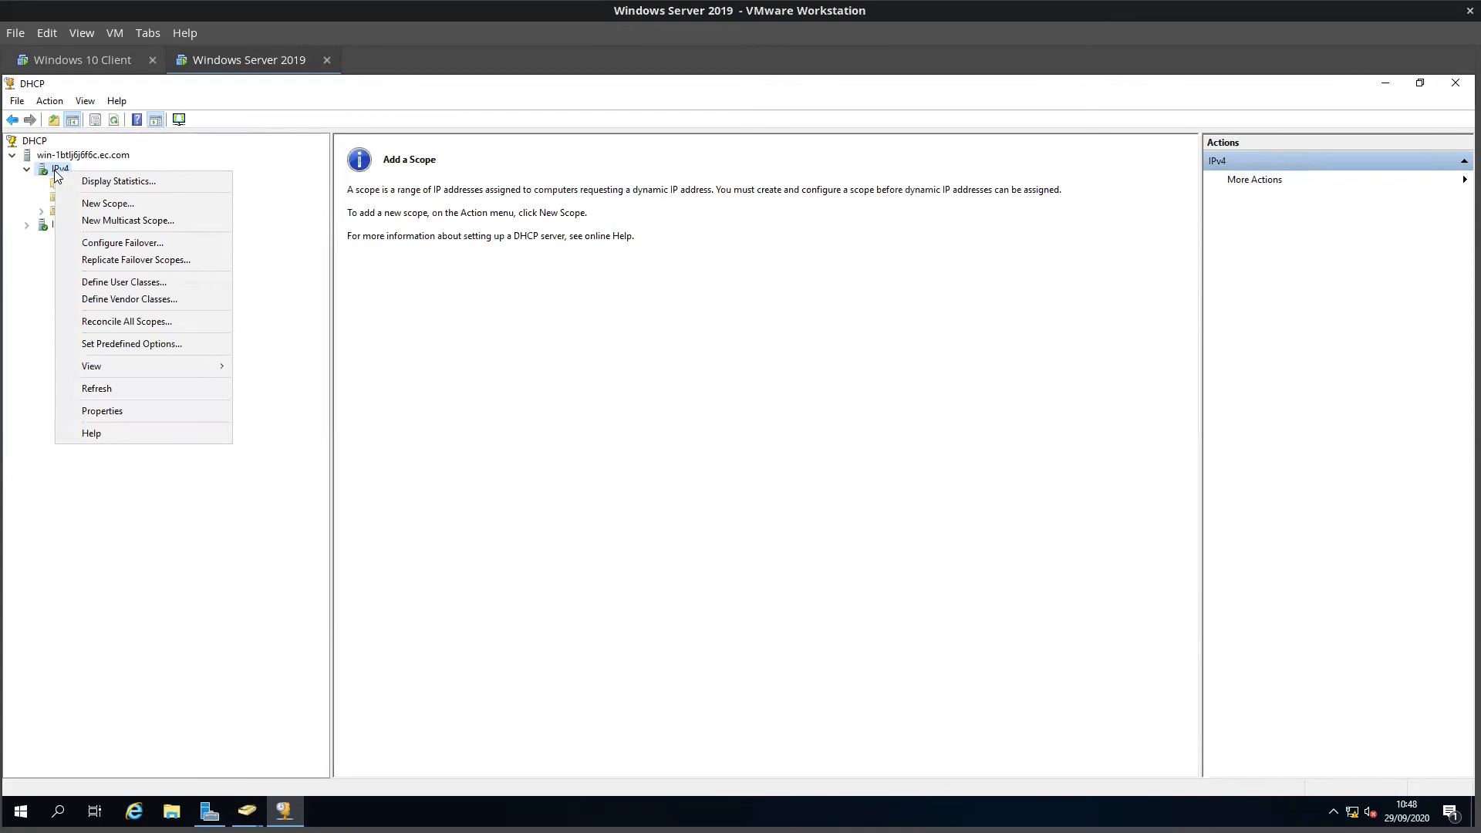
left_click(358, 397)
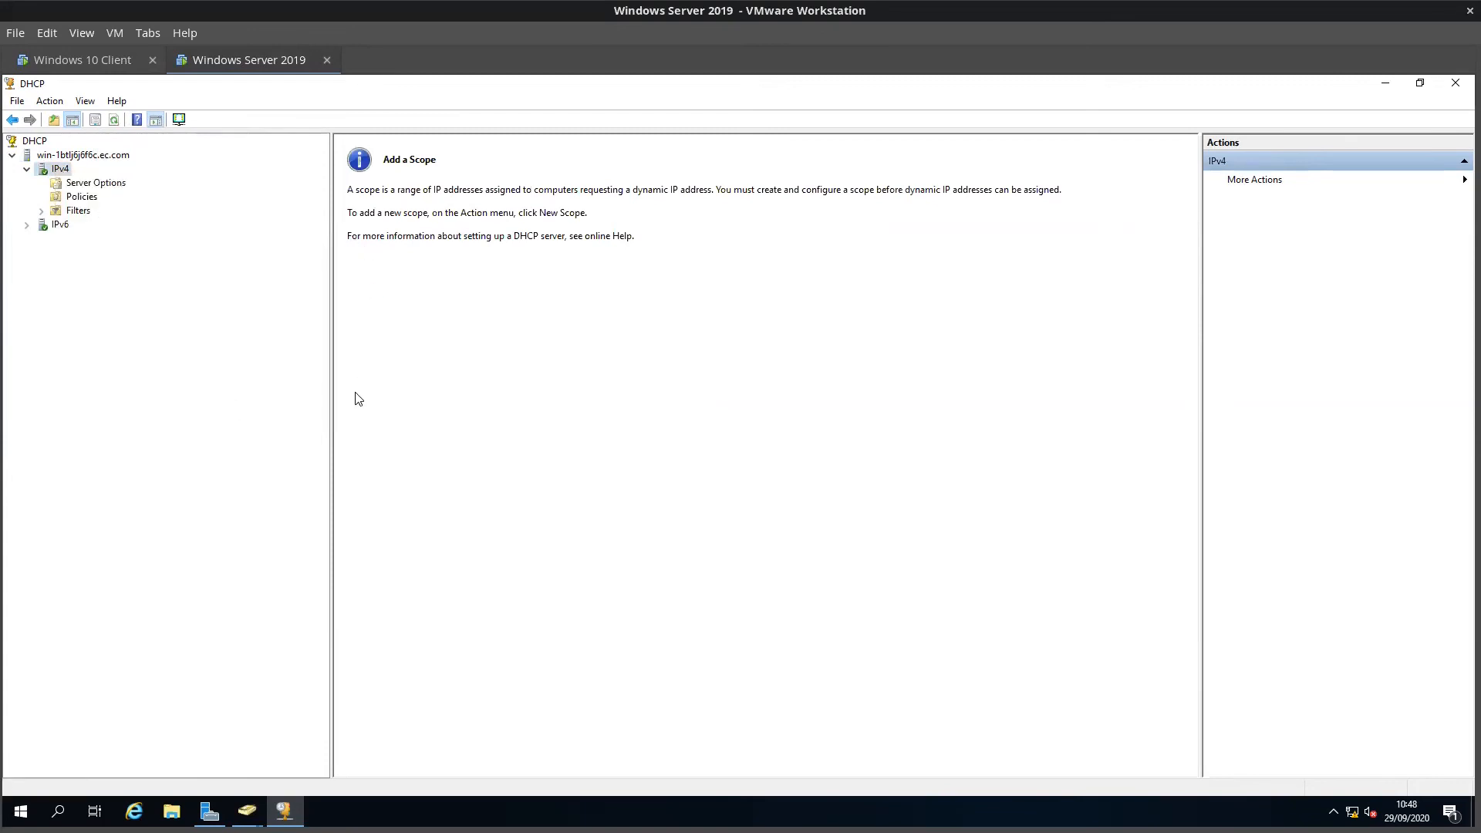
- Start a new IPv4 scope and set both its name and description to test_scope
right_click(56, 172)
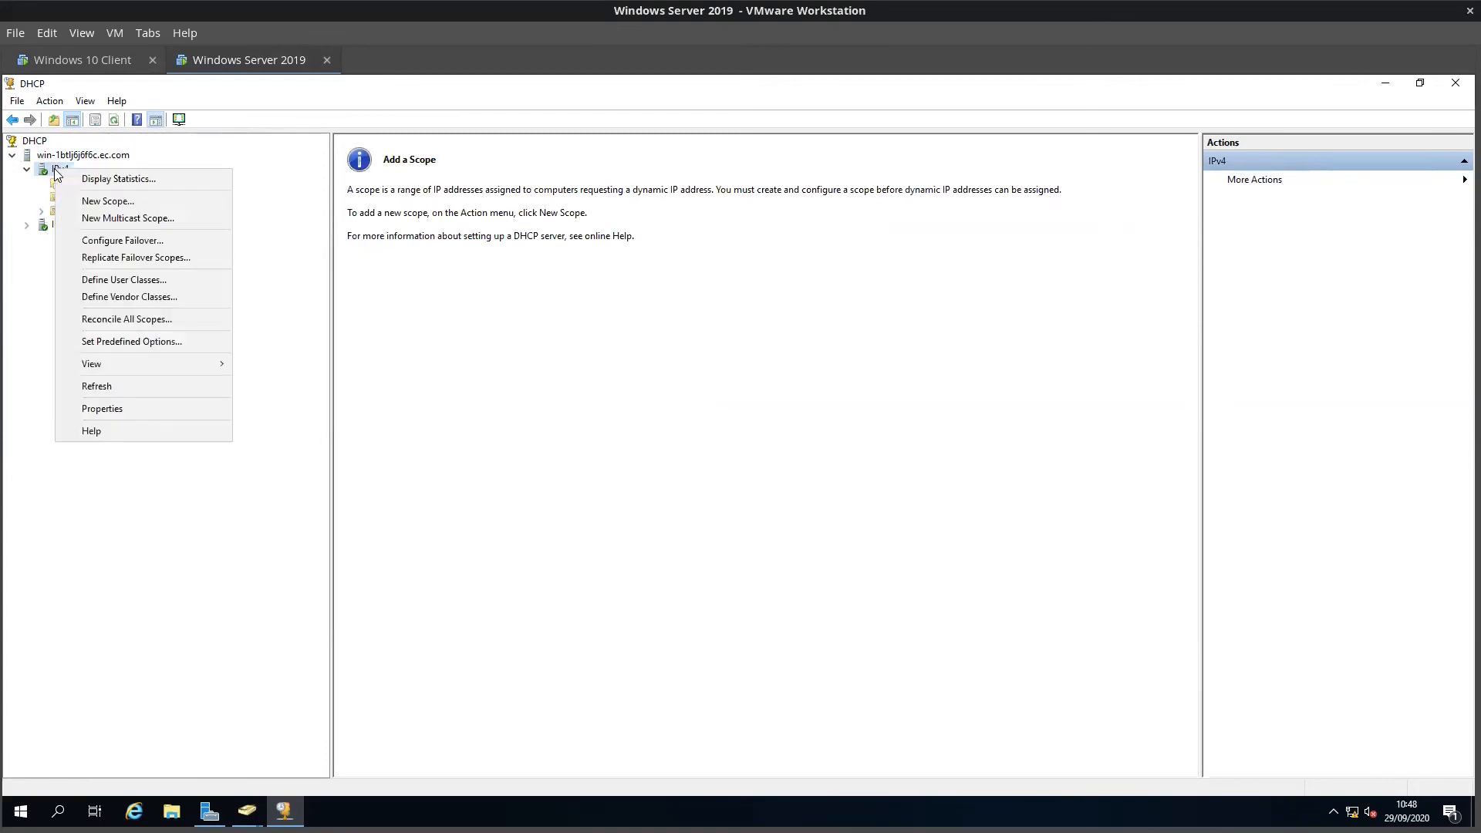
left_click(108, 201)
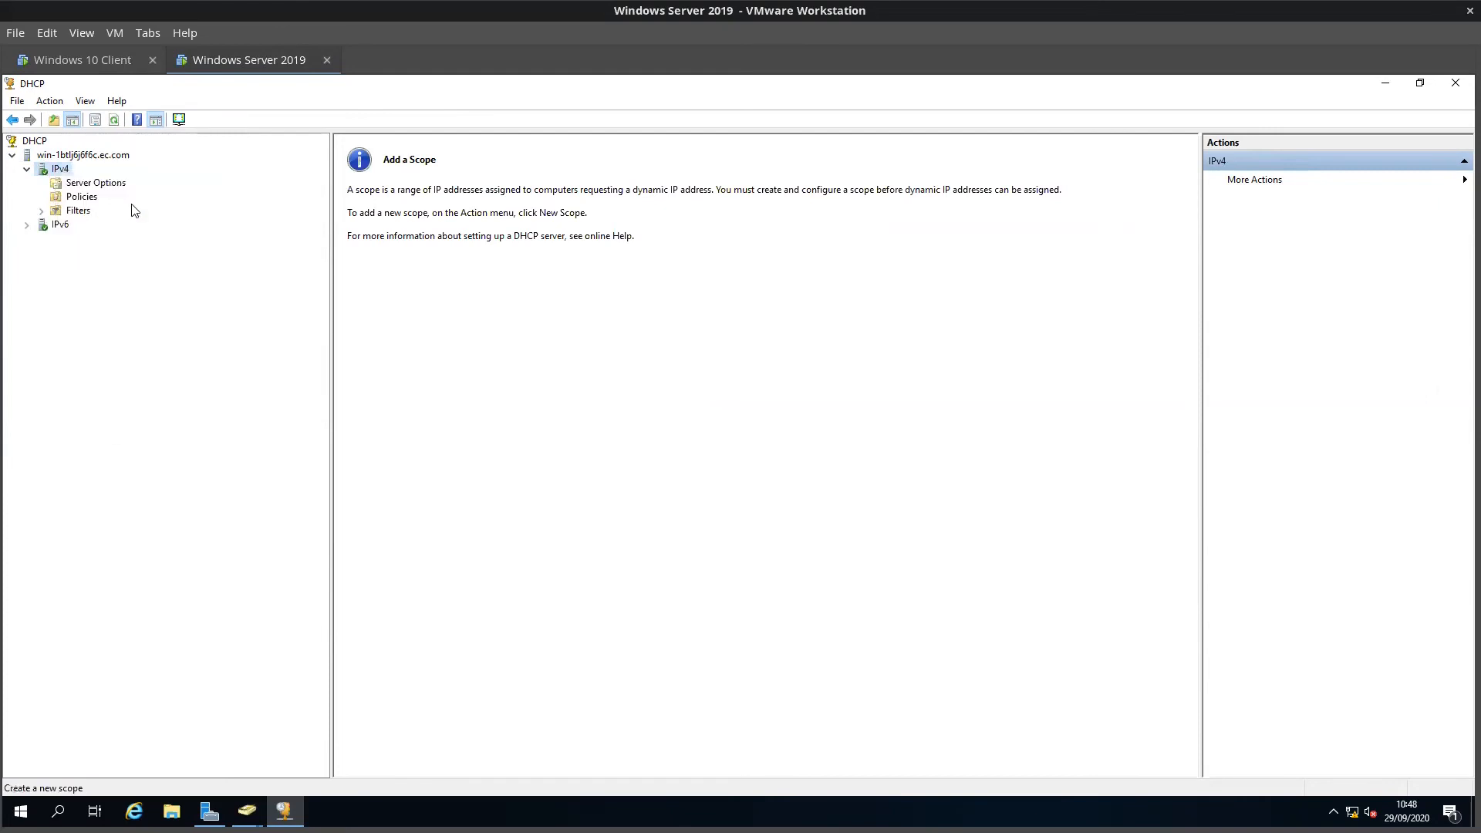
left_click(828, 580)
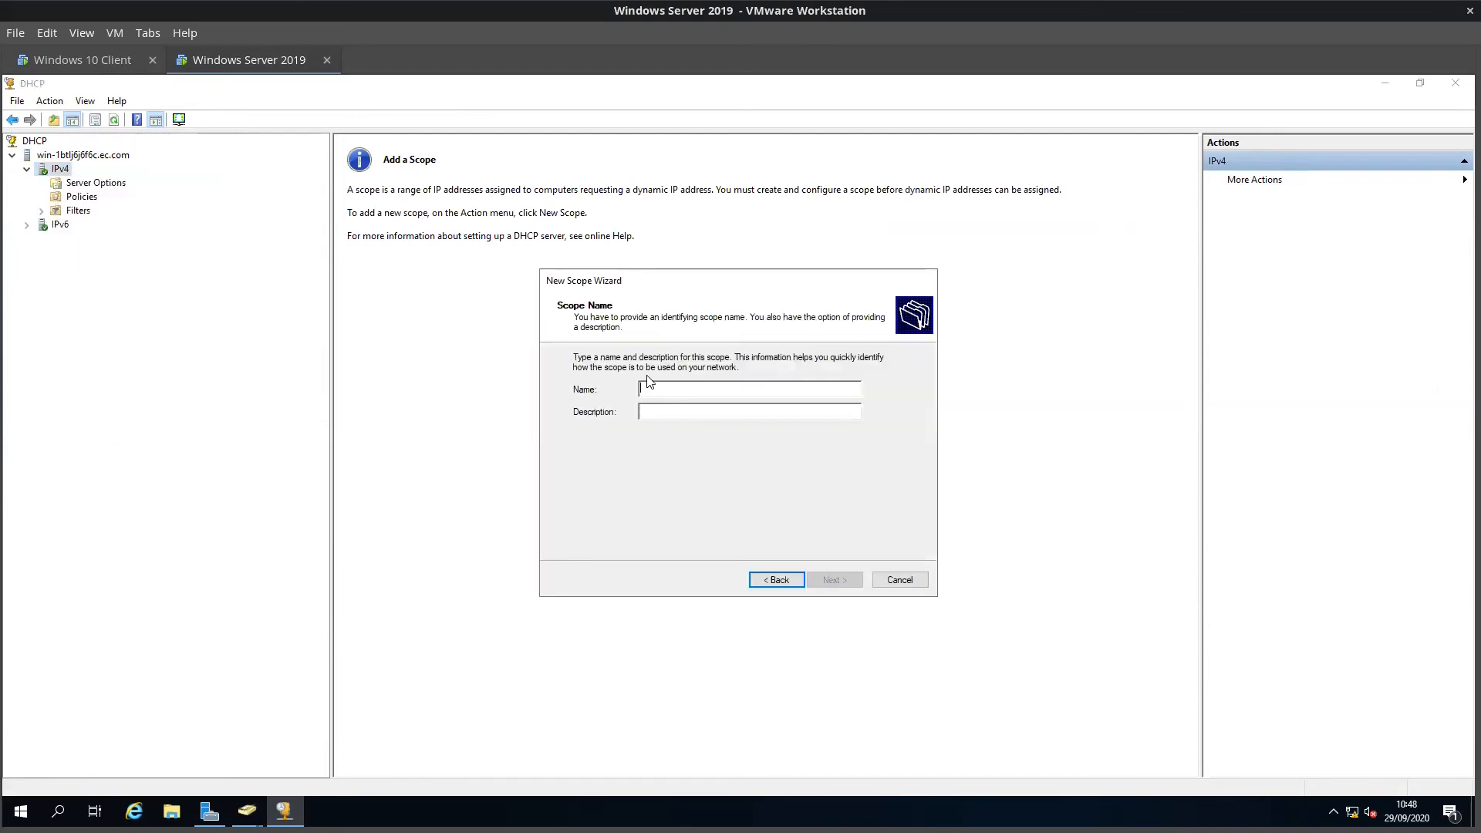
type("test_scope")
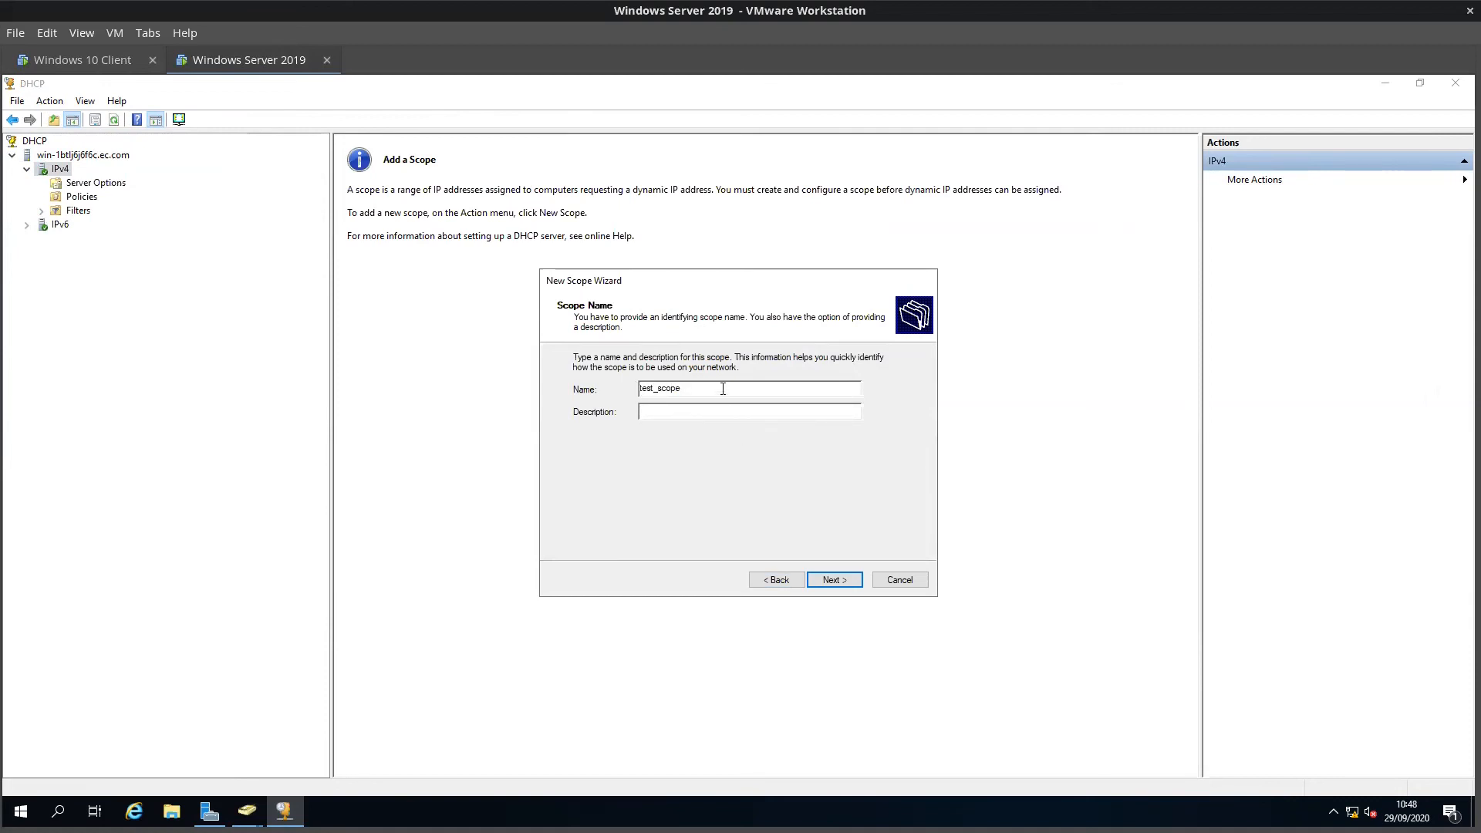
double_click(723, 389)
key("ctrl+c")
key("Tab")
key("ctrl+v")
left_click(831, 580)
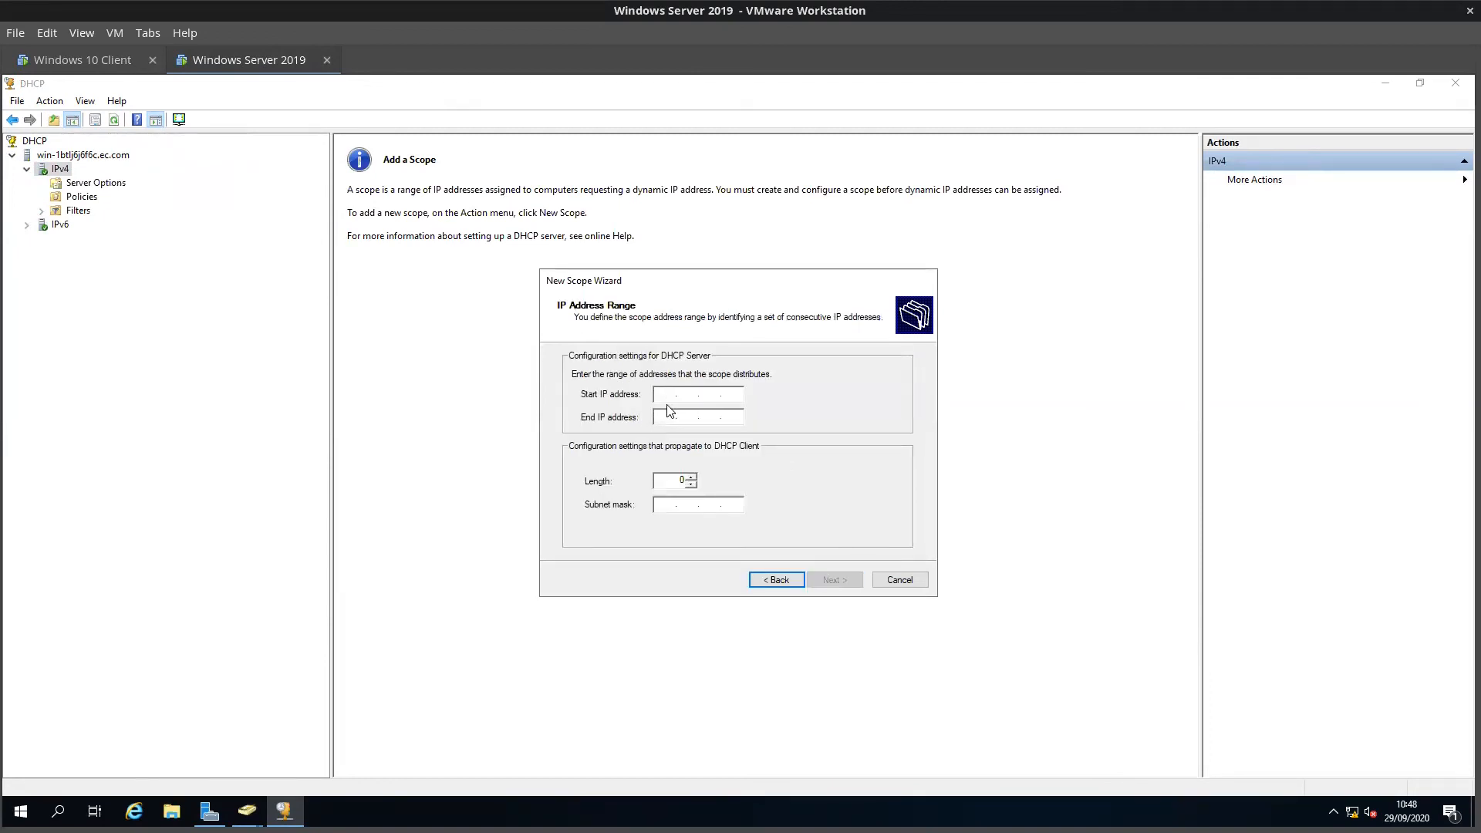
- Set the scope's address range to 10.10.10.100 through 10.10.10.110 and adjust the subnet mask length
type("101")
type("00")
type("1")
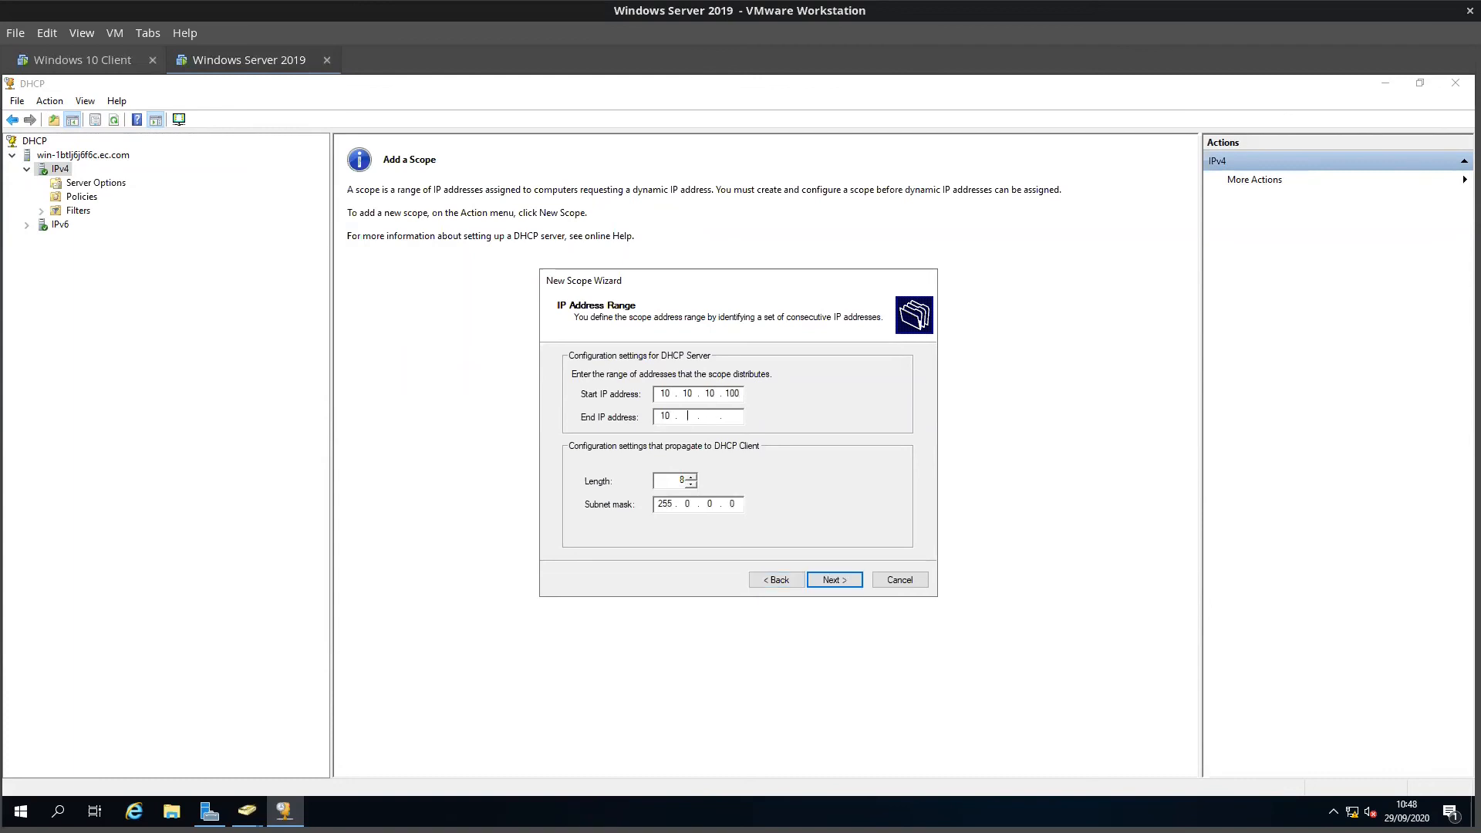
type("0.10.10.110")
left_click(692, 476)
left_click(692, 476)
left_click(692, 484)
left_click(694, 485)
left_click(846, 579)
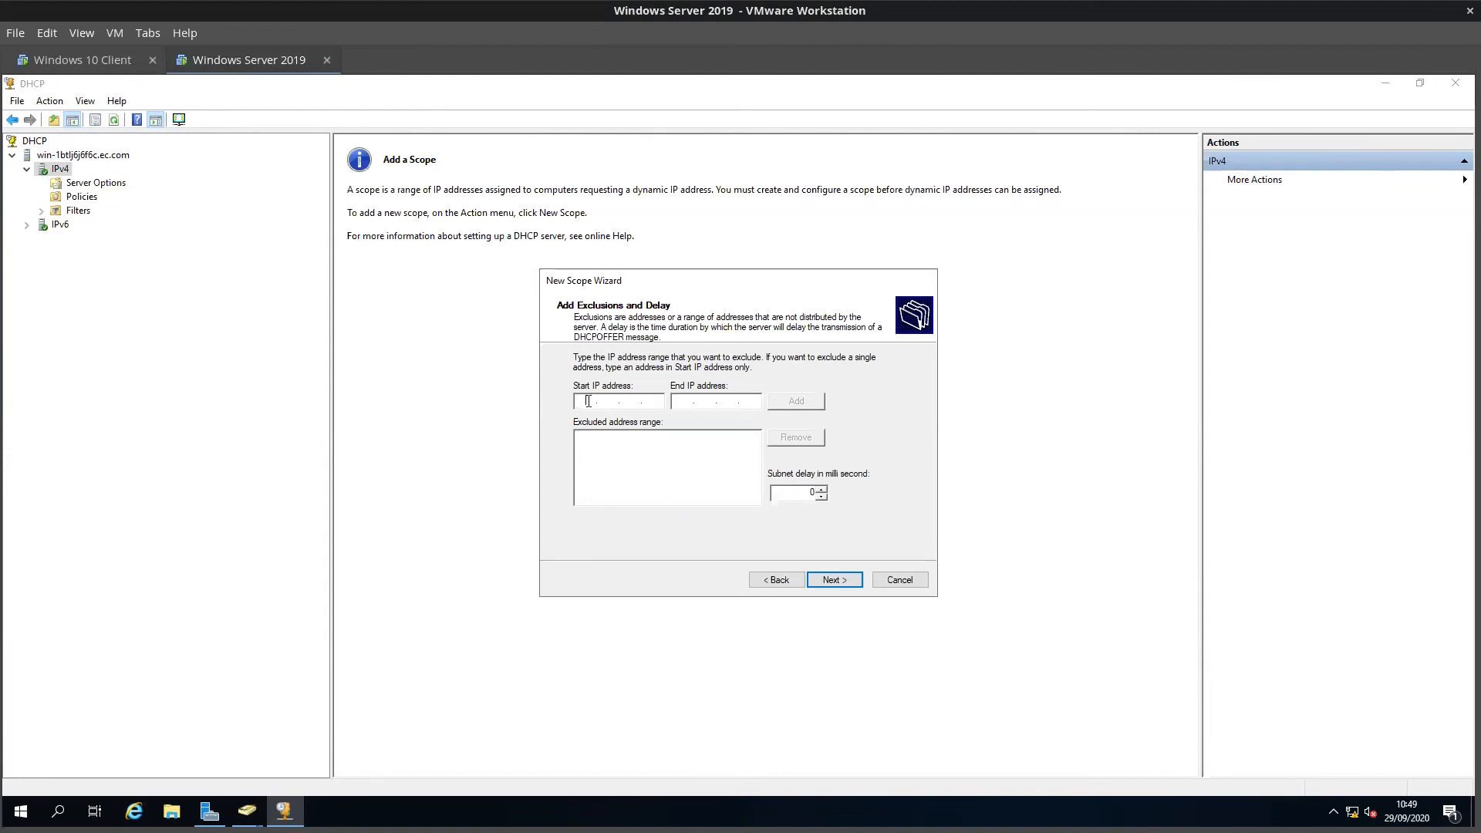
- Add no exclusions, keep the default lease duration, and choose to configure the scope's DHCP options now
left_click(832, 585)
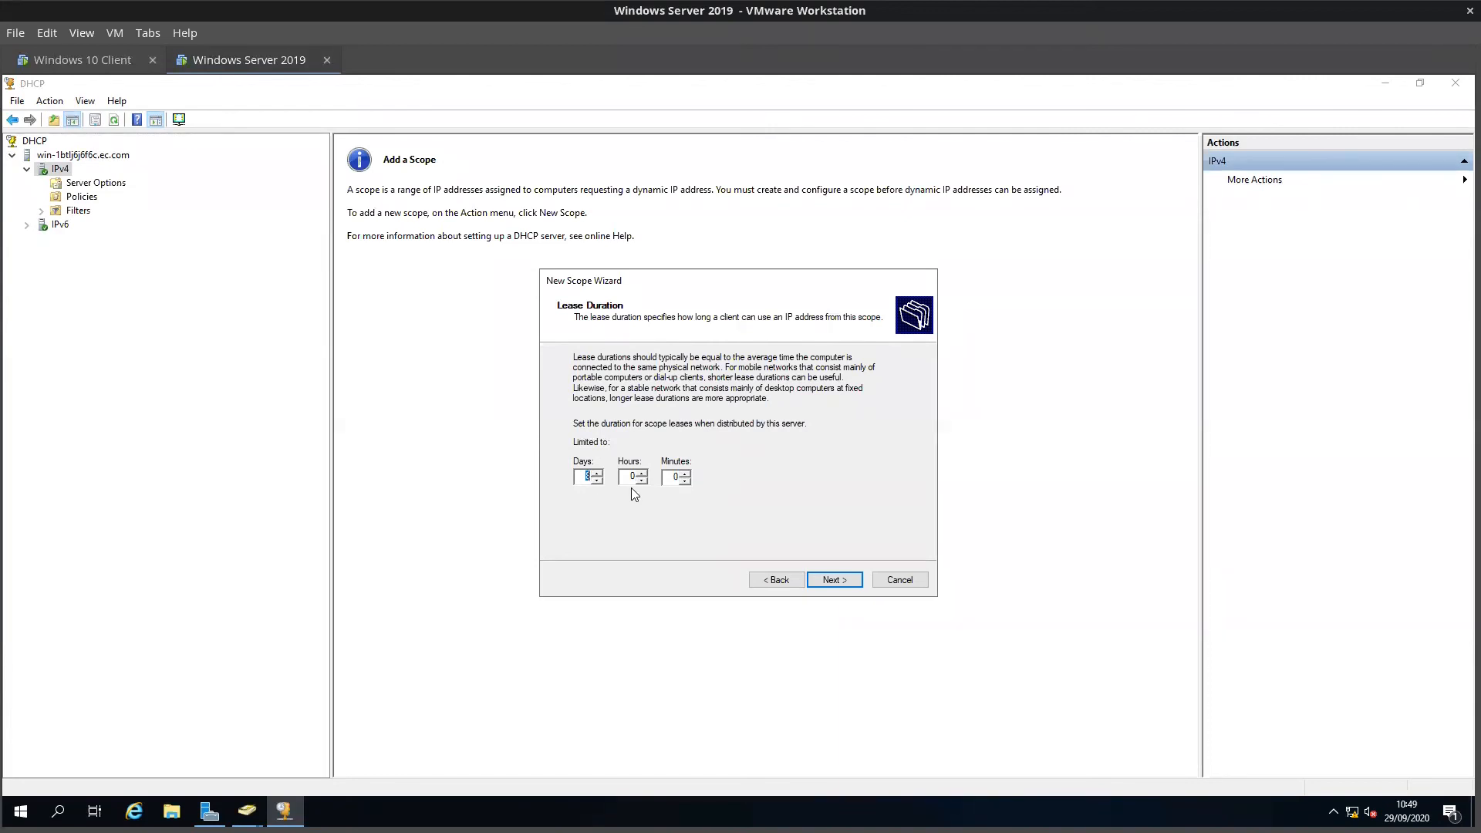
left_click(851, 583)
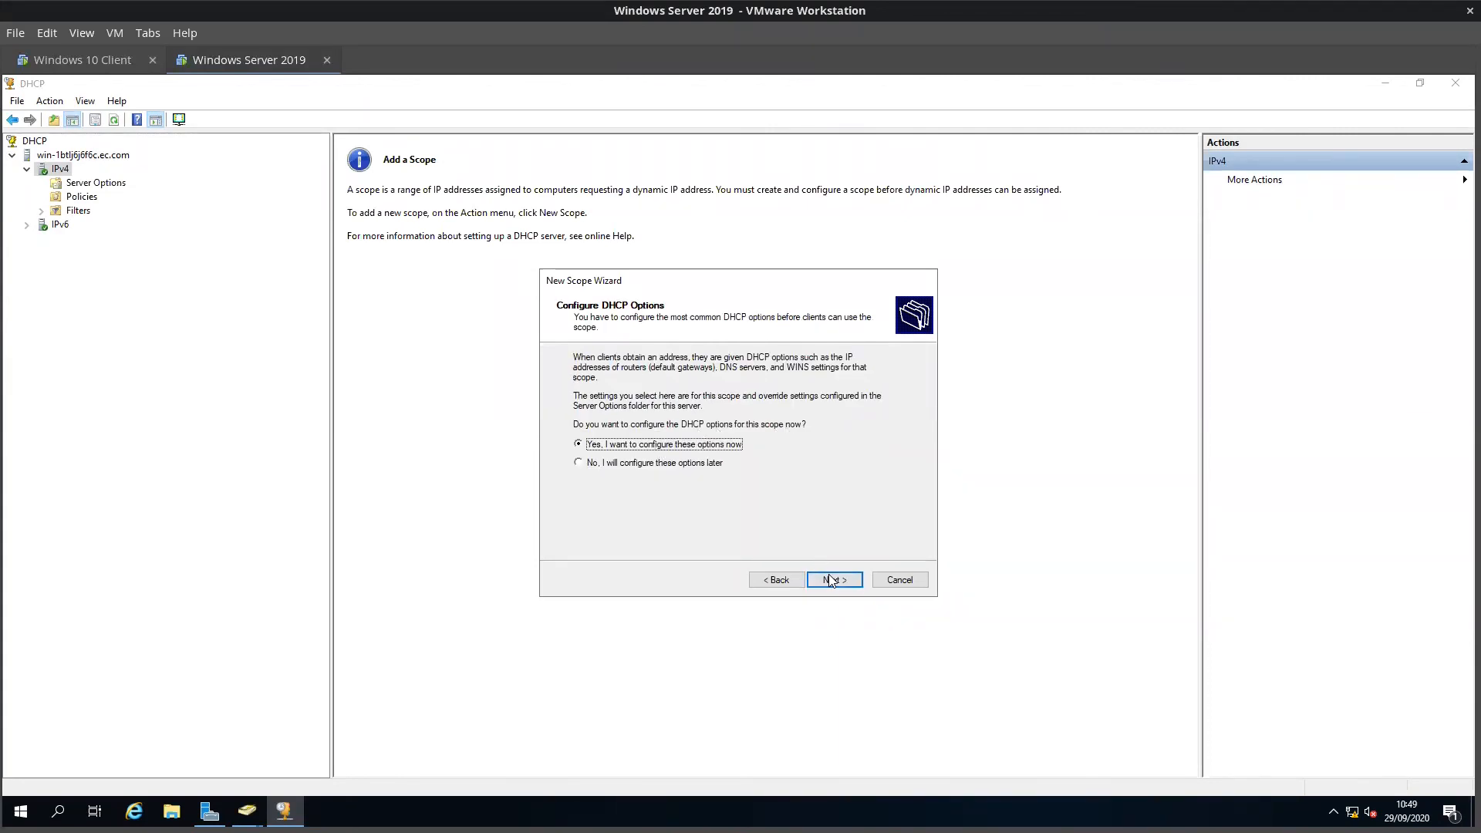
left_click(831, 580)
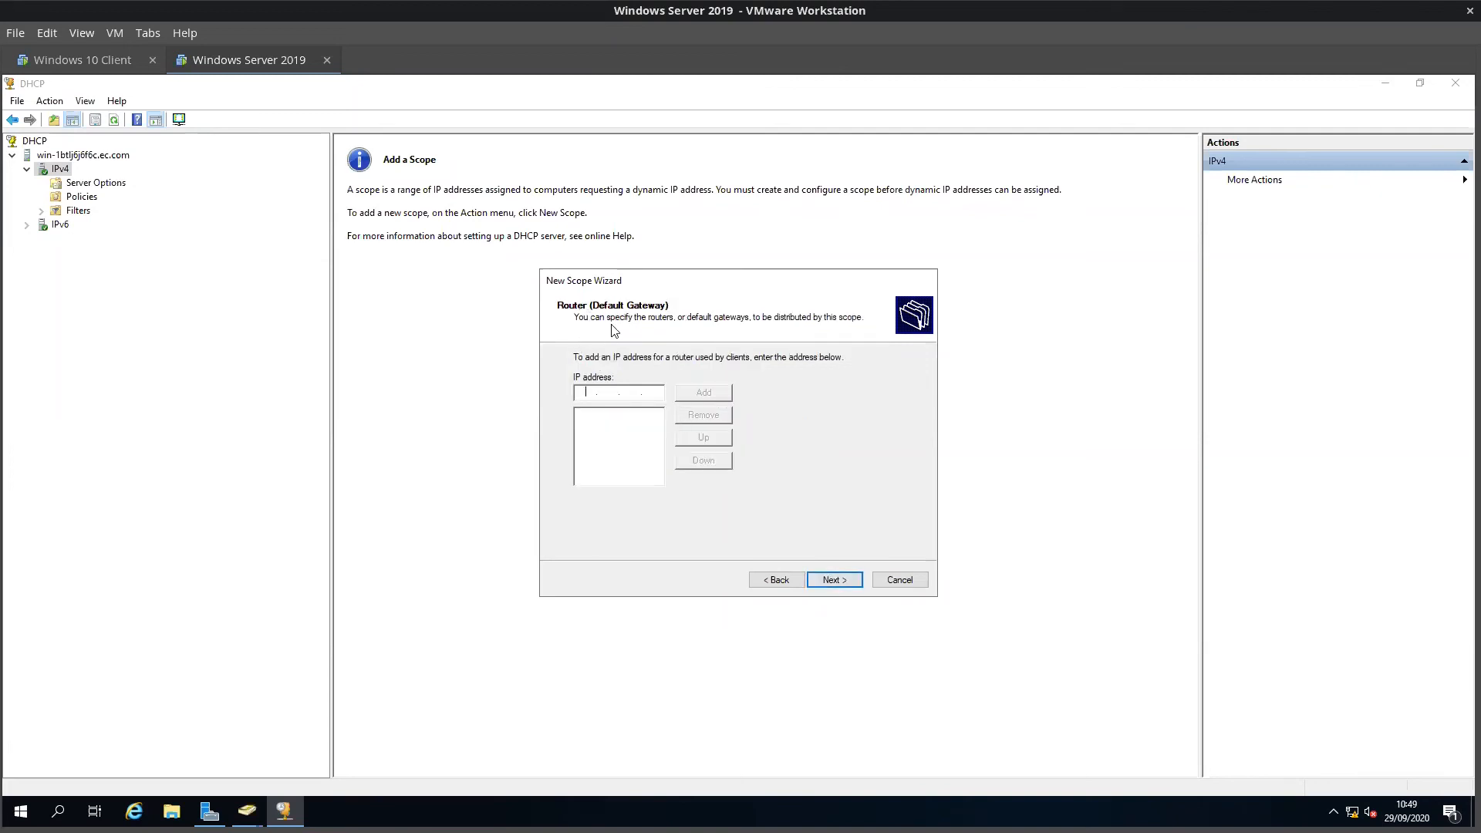
- Add 10.10.10.1 as the default gateway distributed by the scope
type("10.10.10.1")
left_click(723, 394)
left_click(846, 578)
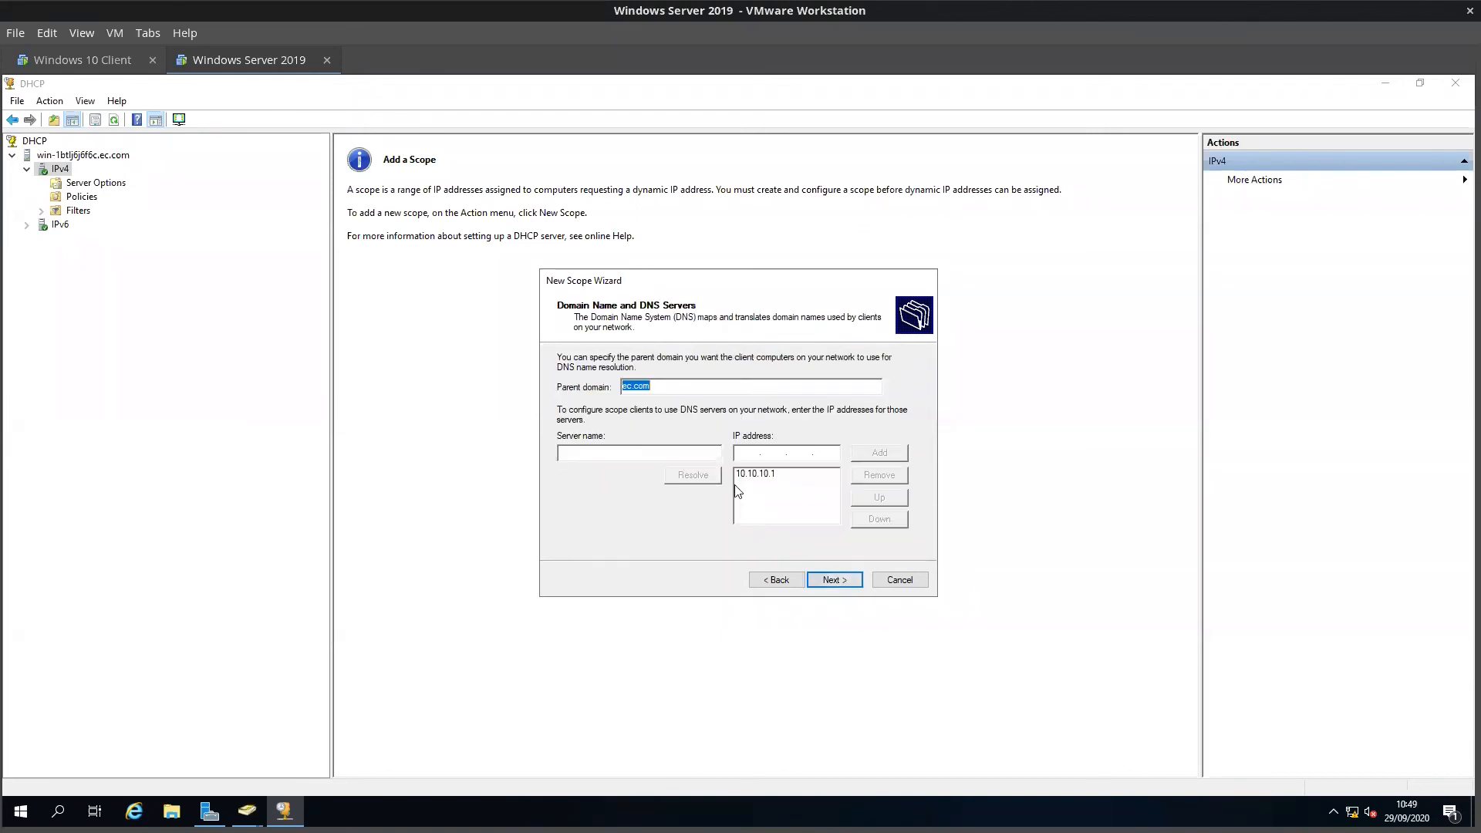
- Add 1.1.1.1 as an additional DNS server for the scope, accepting it despite the failed validation
left_click(746, 452)
type("1.1.1.1")
left_click(880, 452)
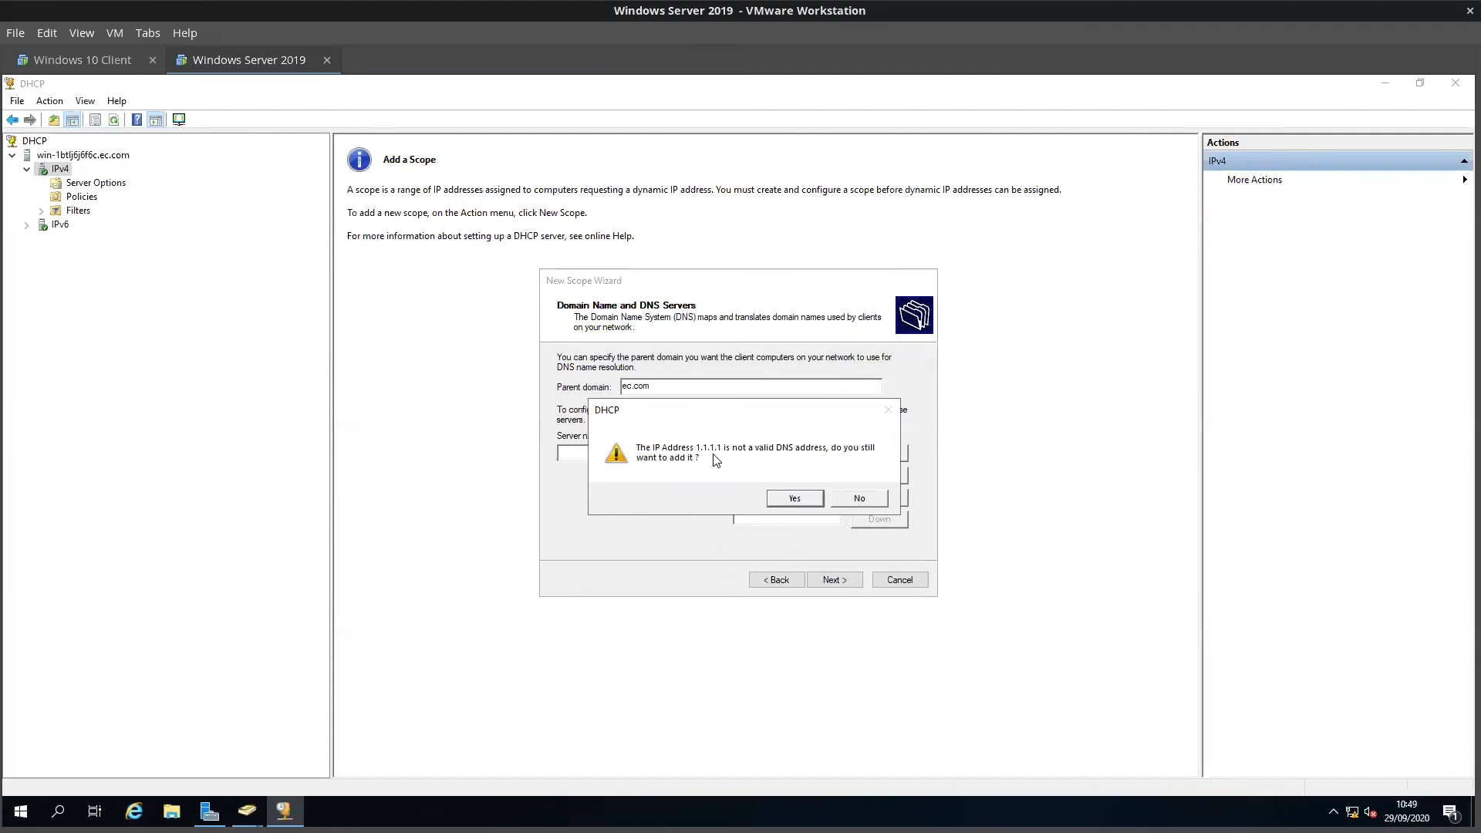
left_click(785, 492)
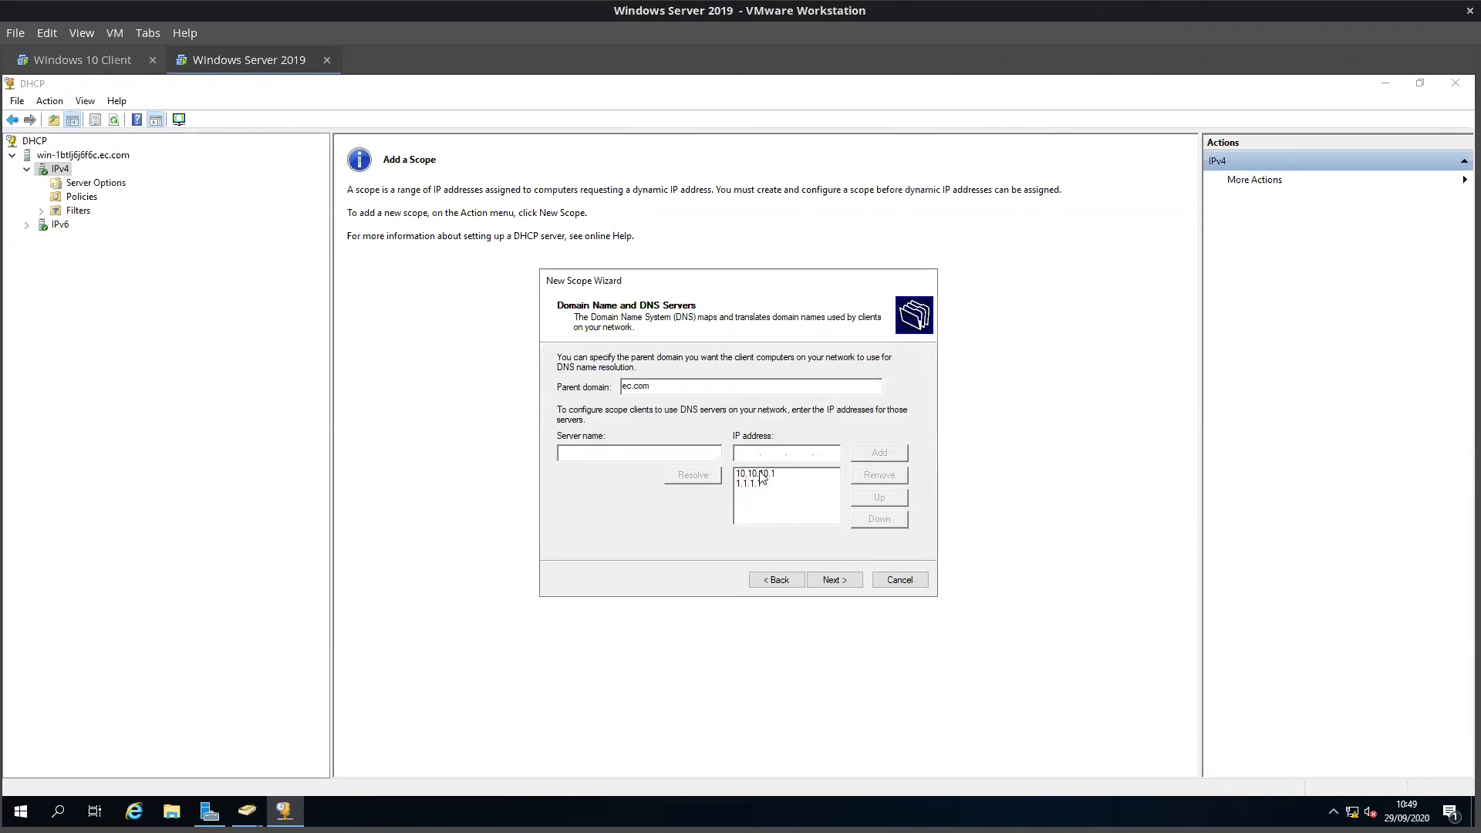
left_click(833, 582)
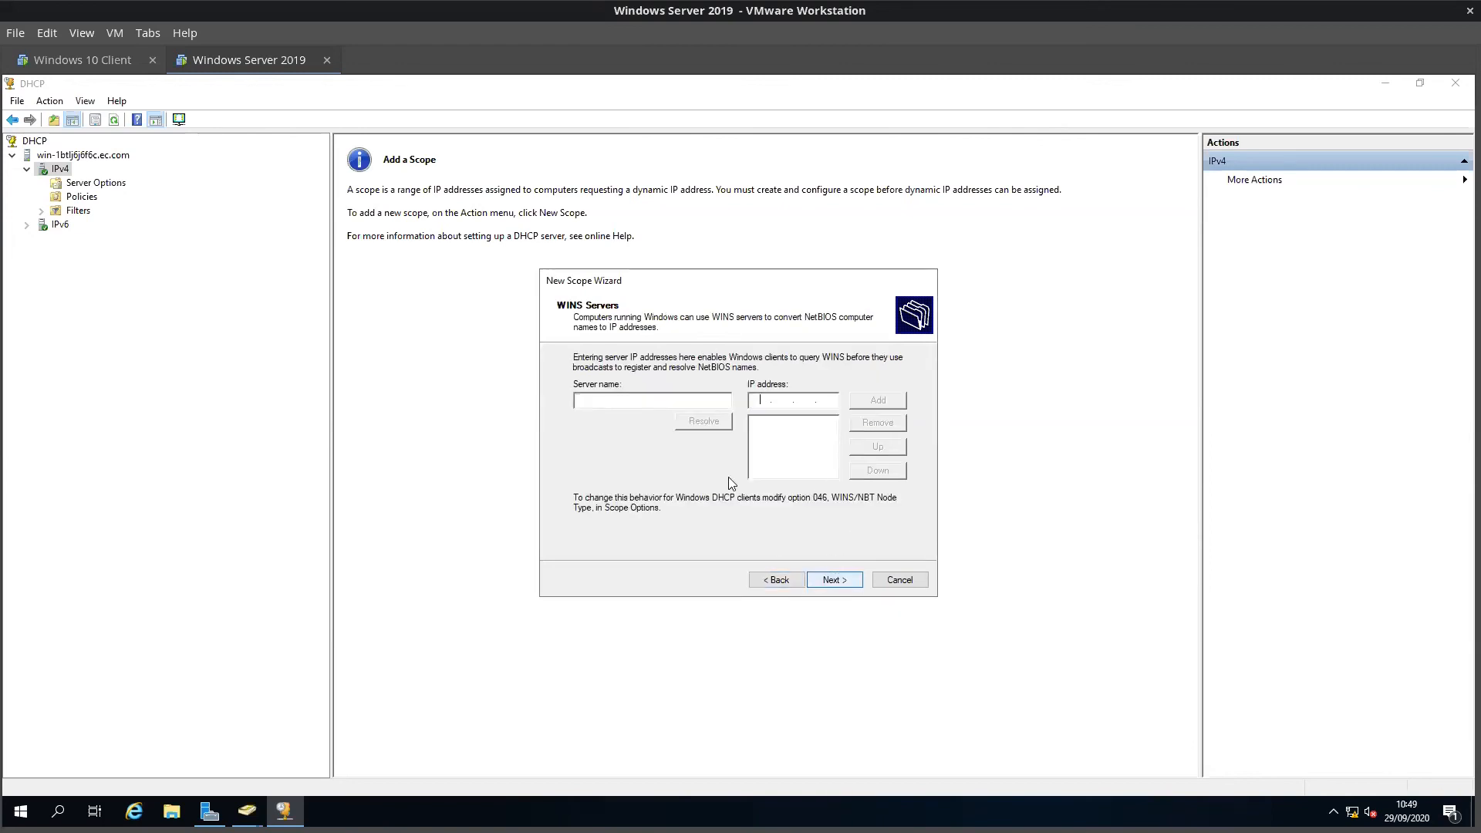
- Skip the WINS servers, activate the scope immediately, finish the wizard, and select the new scope
left_click(831, 583)
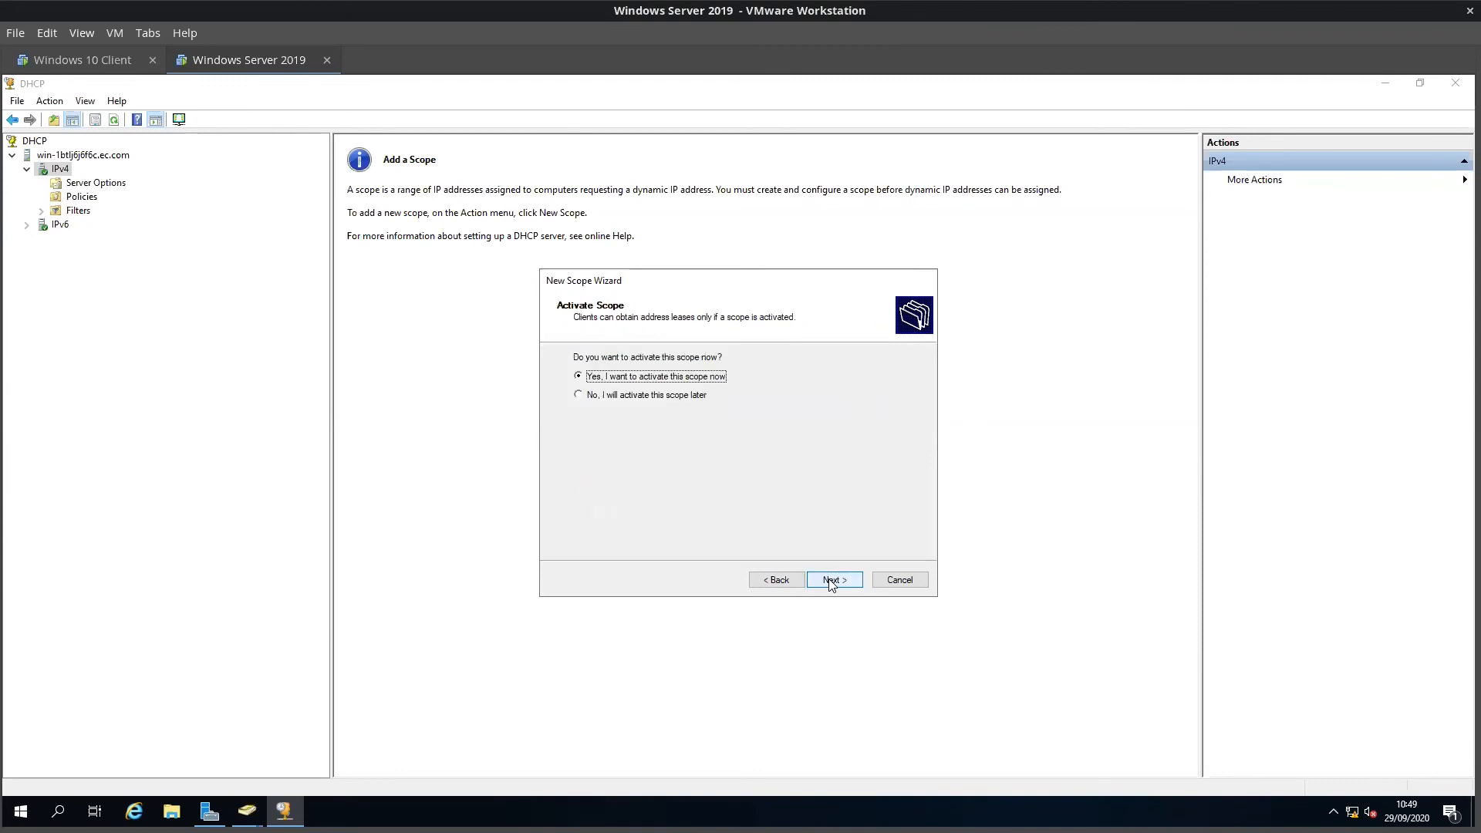
left_click(831, 584)
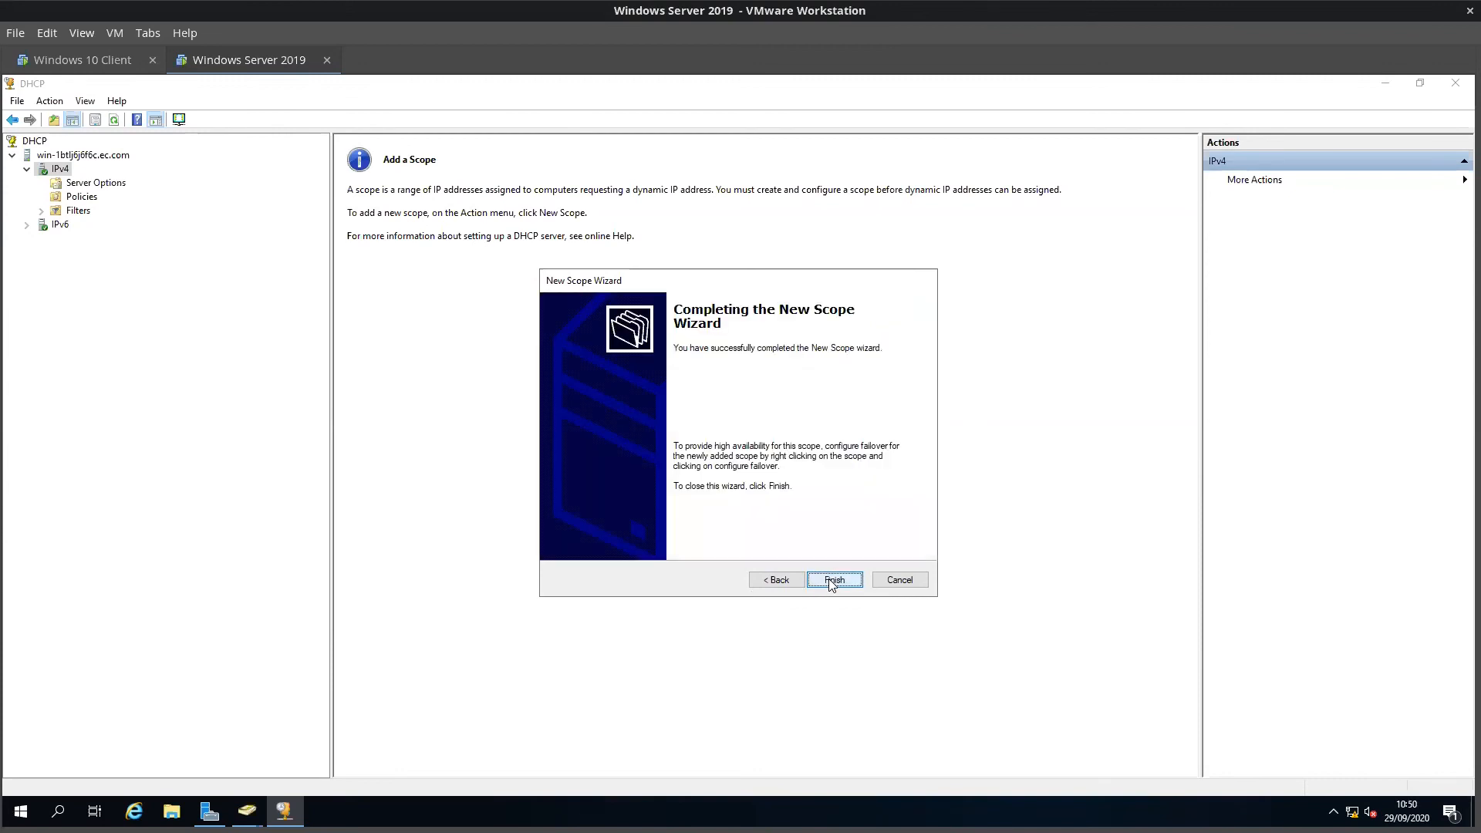
left_click(831, 584)
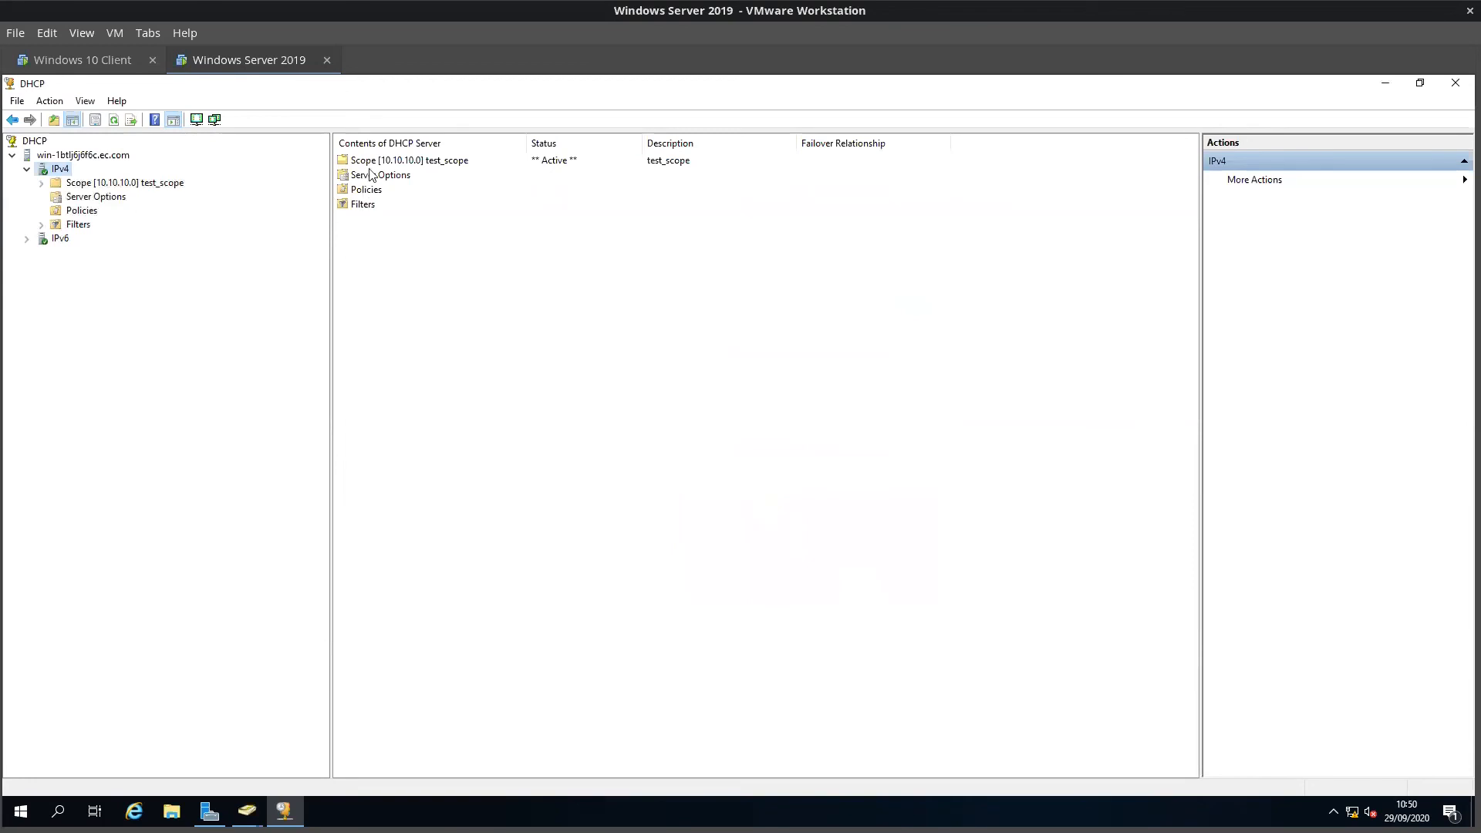
left_click(402, 161)
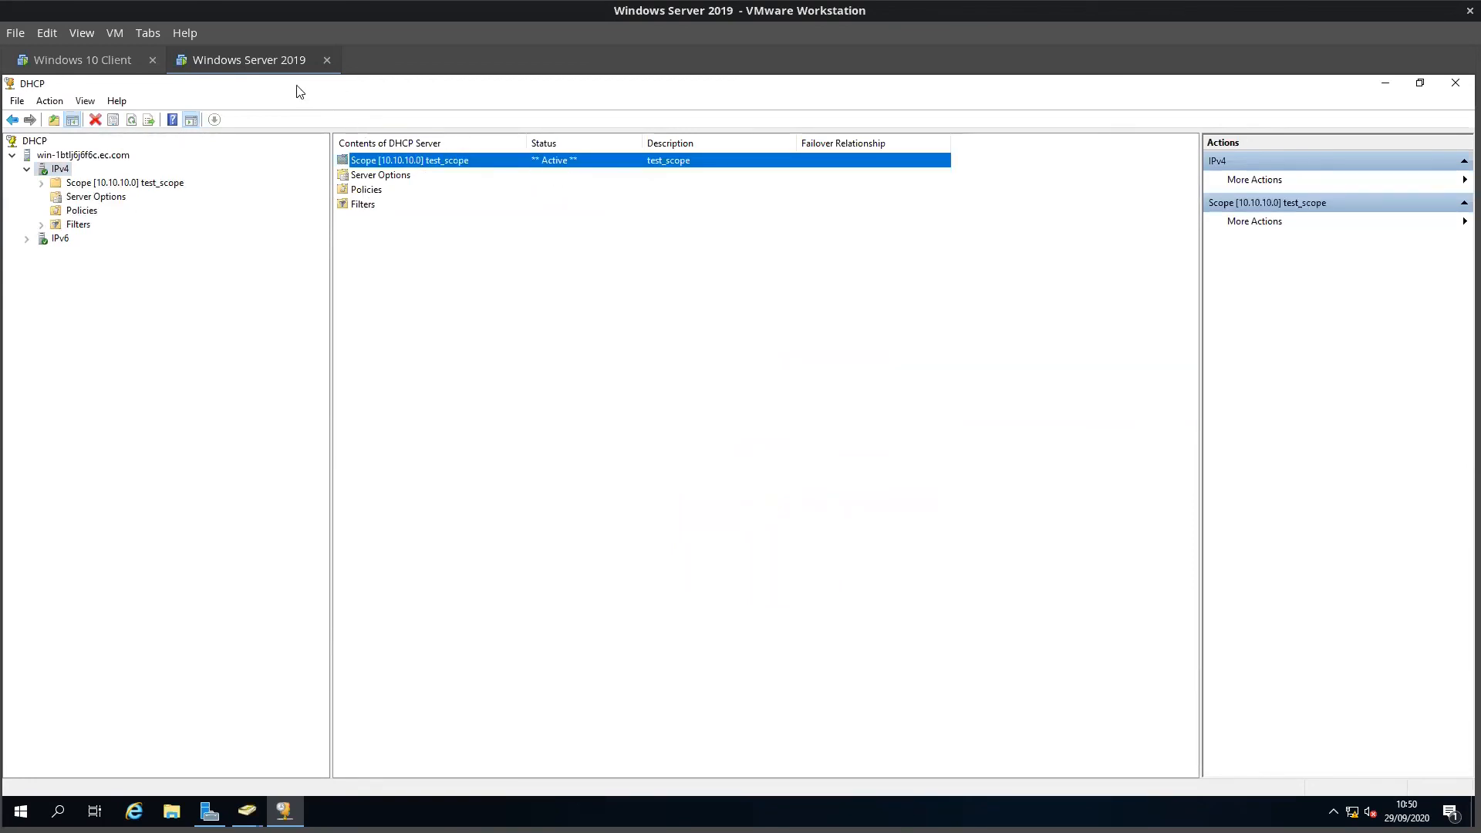
- Switch to the Windows 10 Client virtual machine, bring Command Prompt forward, and clear its screen with cls
left_click(85, 62)
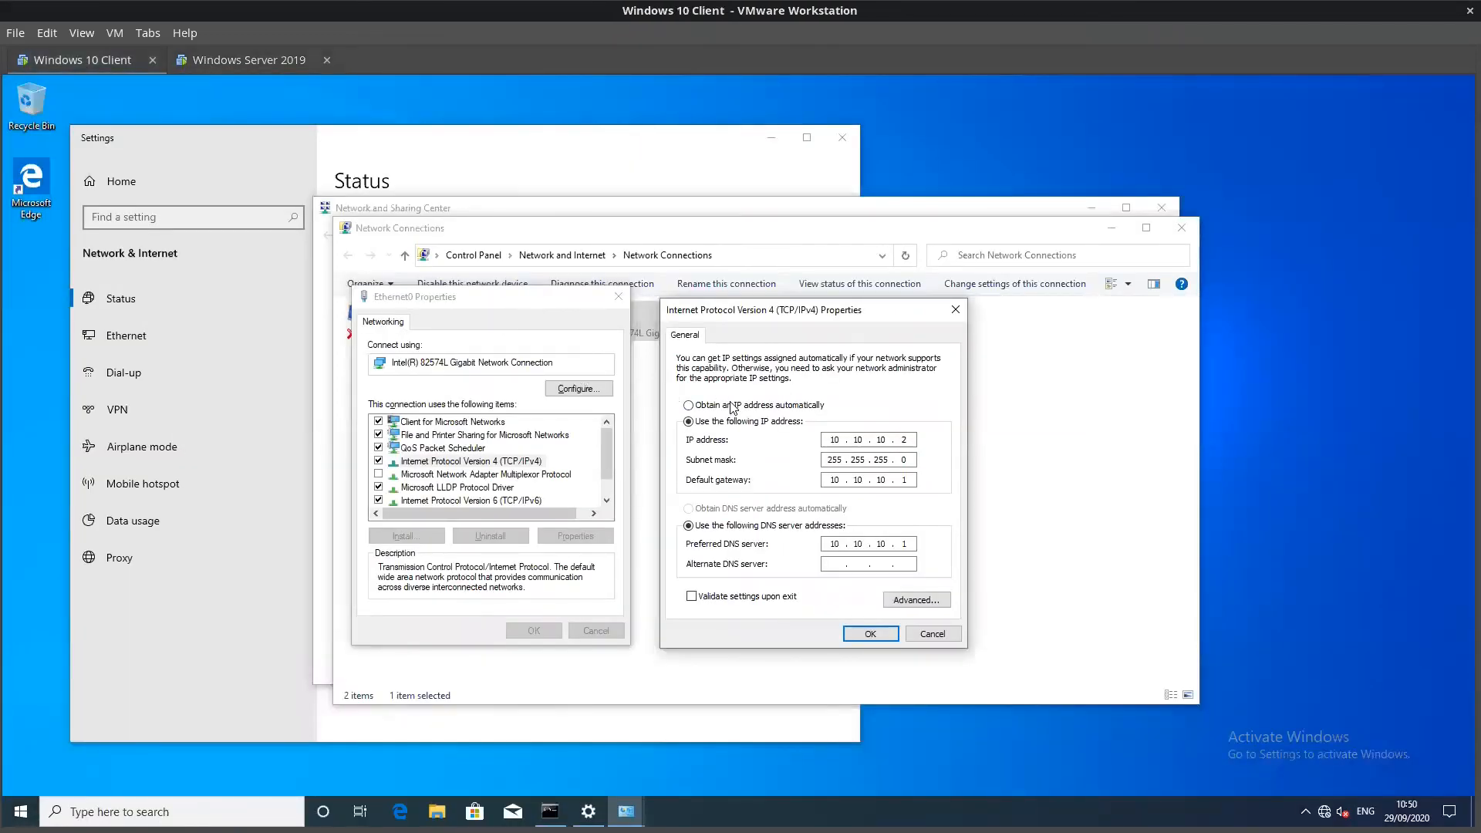
key("alt+Tab")
left_click(715, 423)
key("Escape")
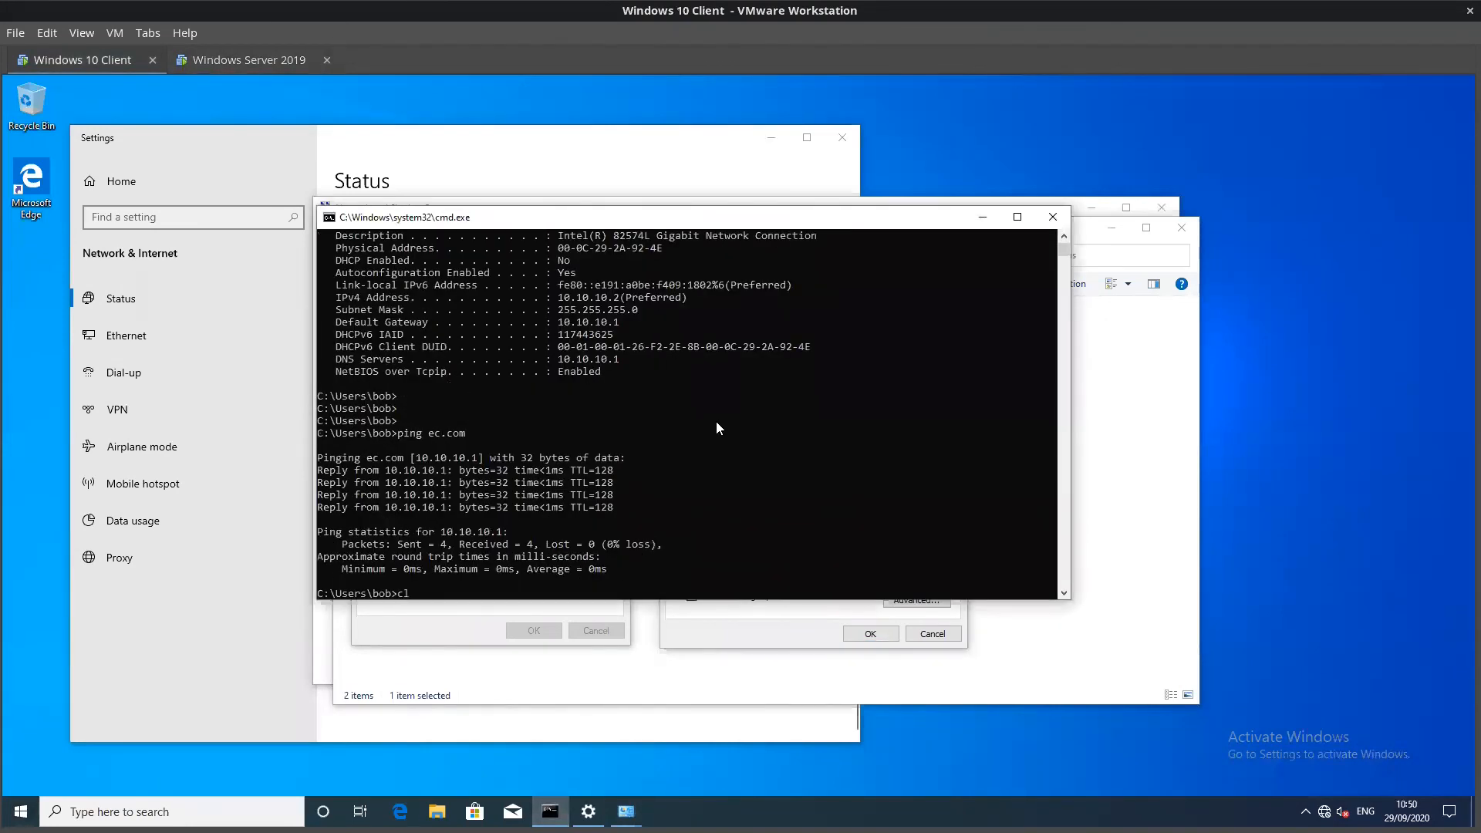
type("cls")
key("Return")
- Run ipconfig to check the client's basic IP configuration
key("Up")
key("Up")
key("Up")
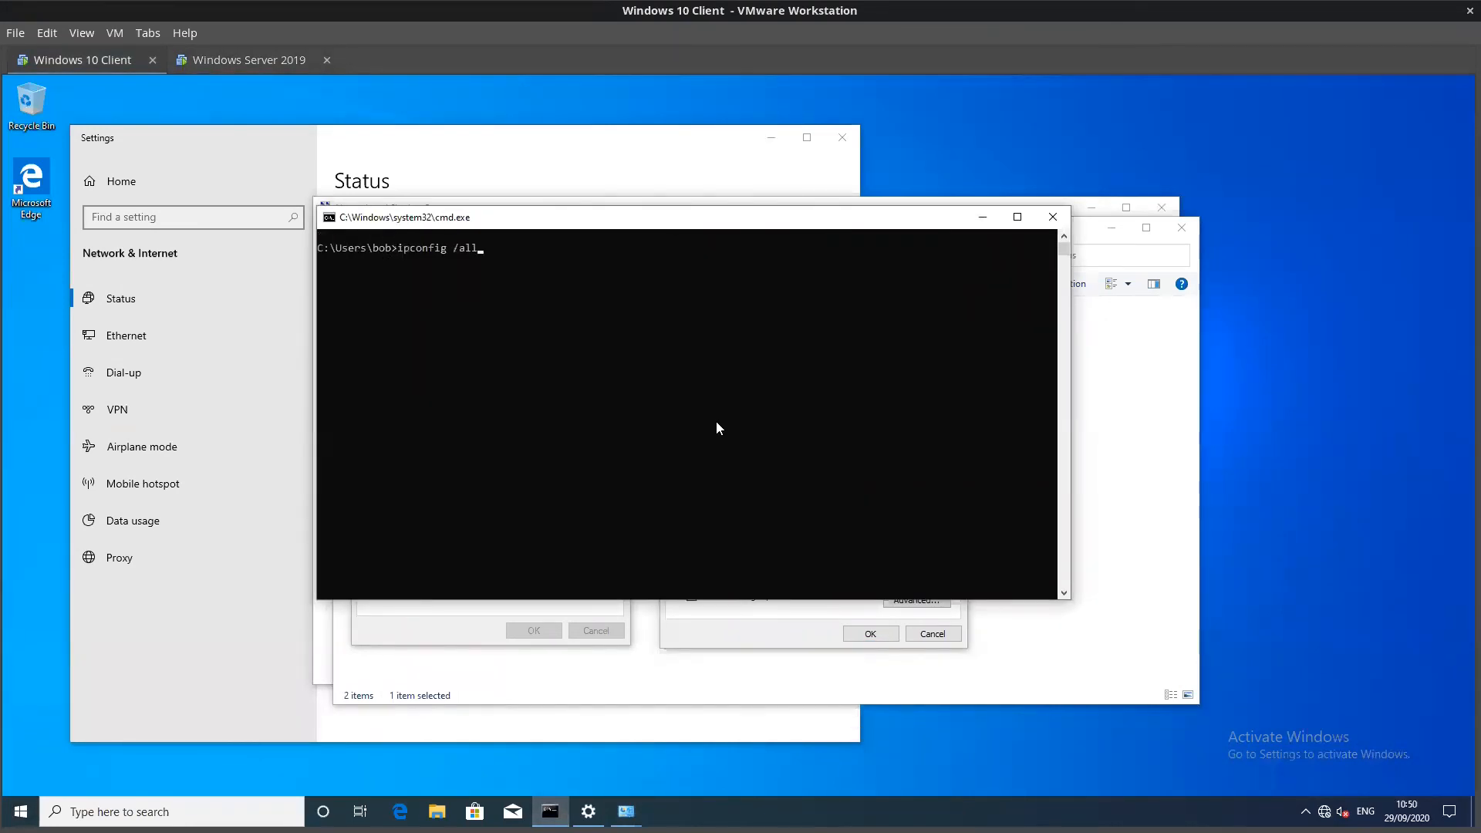
key("BackSpace")
key("BackSpace")
key("BackSpace")
key("BackSpace")
key("BackSpace")
key("Return")
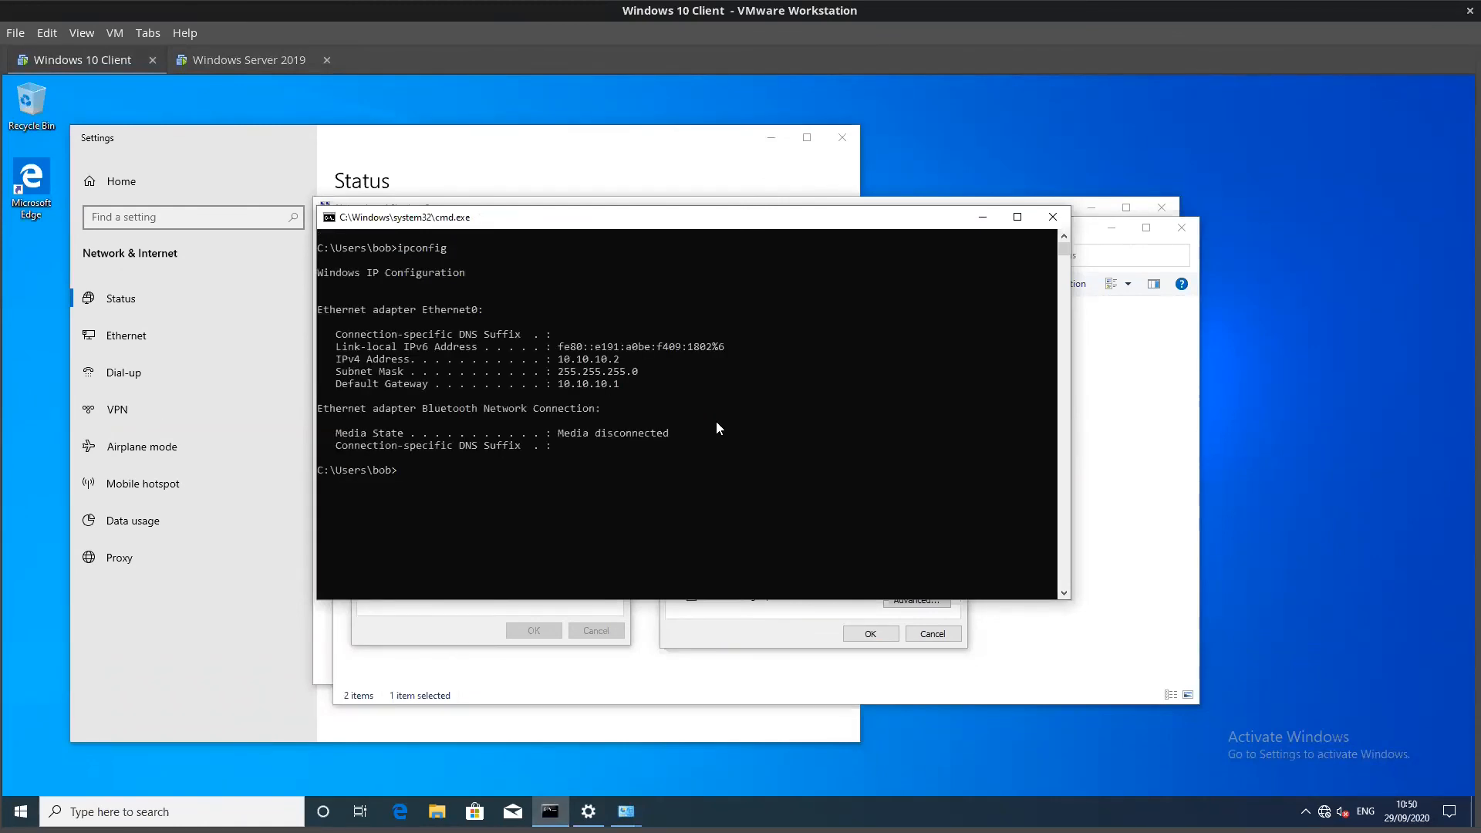
- Run ipconfig /all, examine whether DHCP is enabled on the Ethernet0 adapter, and minimize Command Prompt
key("Up")
type("/all")
key("Return")
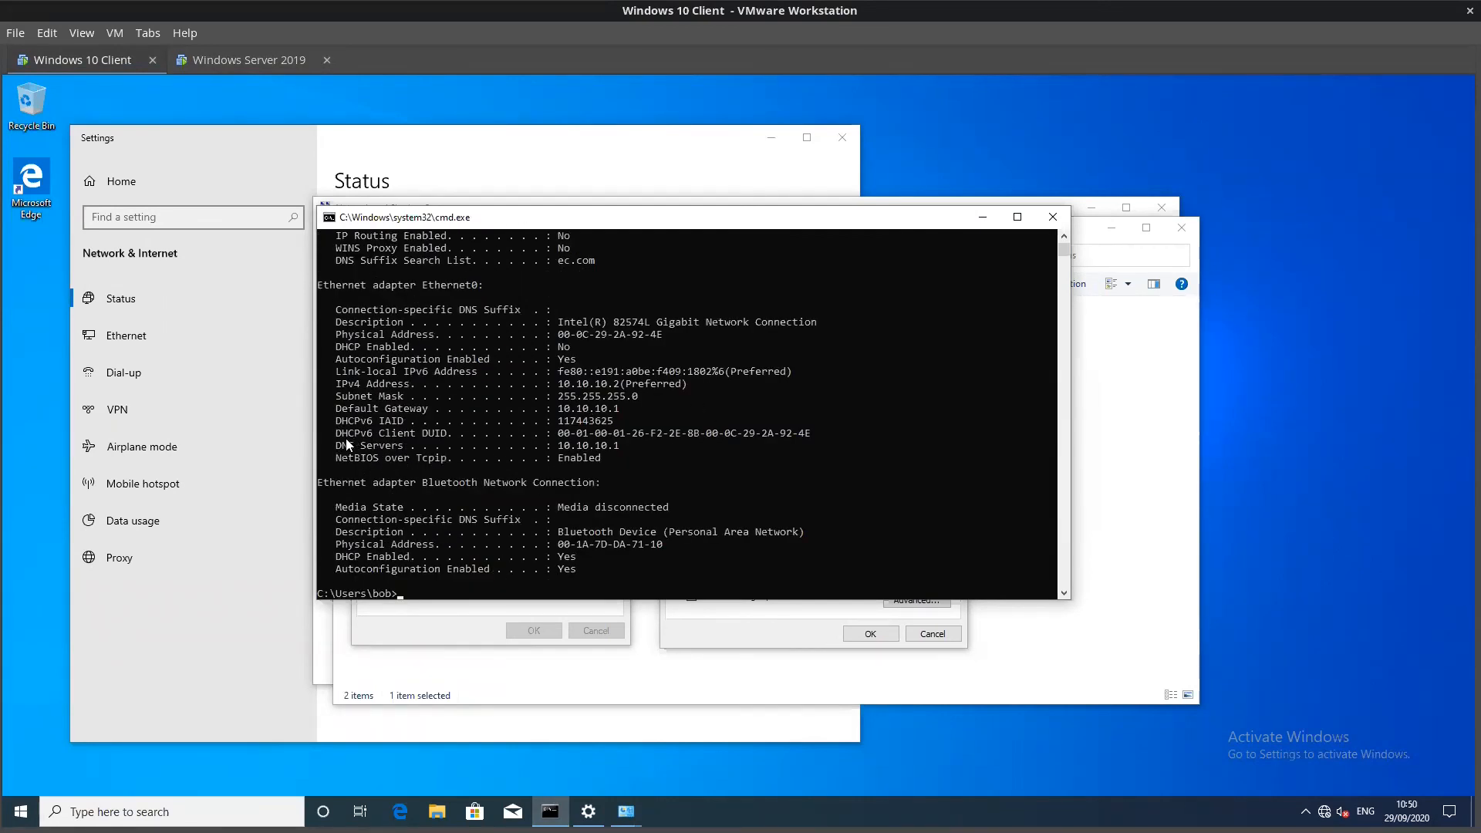
left_click_drag(329, 414, 612, 350)
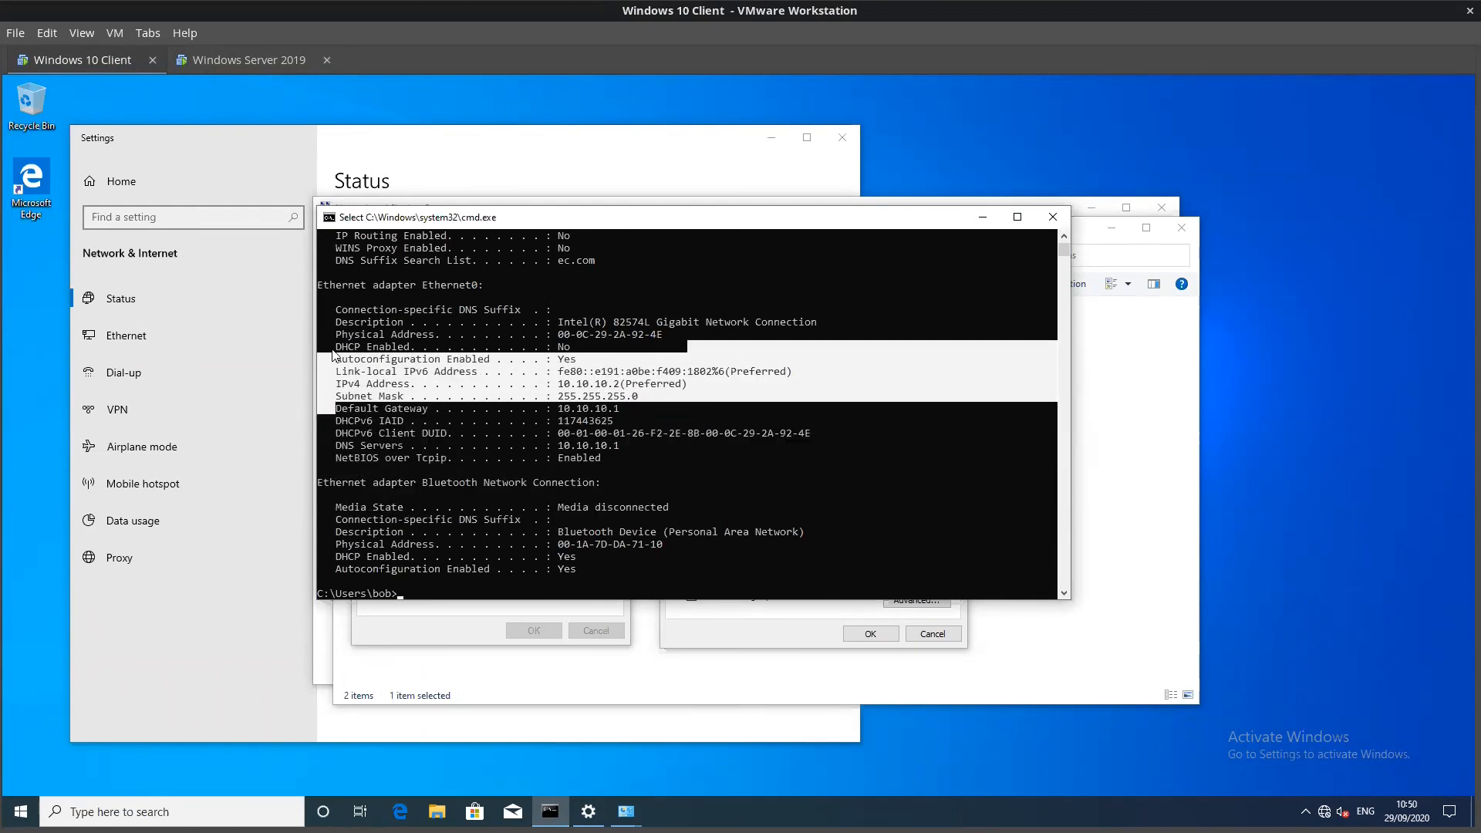
left_click_drag(318, 338, 607, 349)
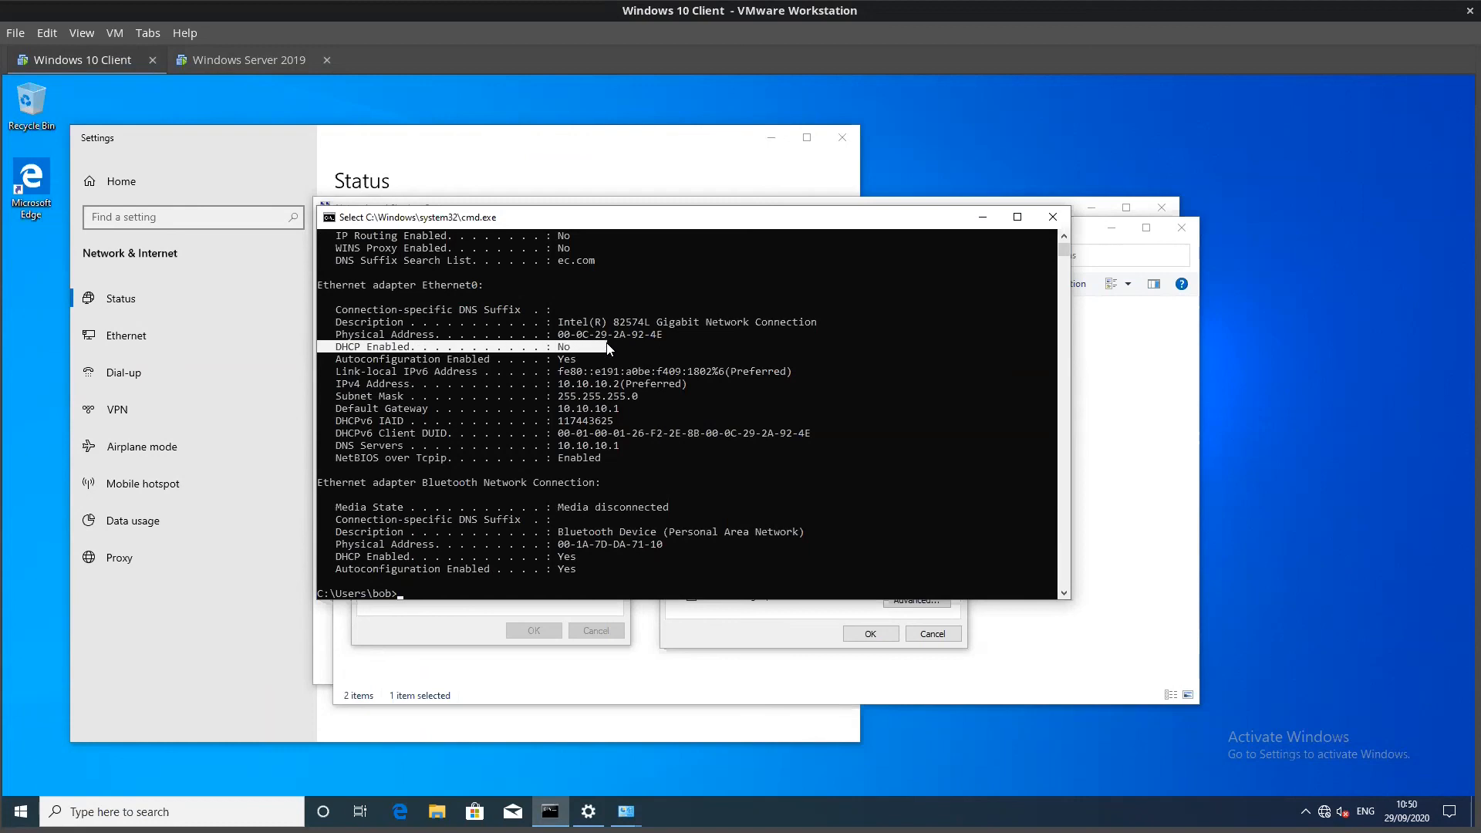
left_click(983, 217)
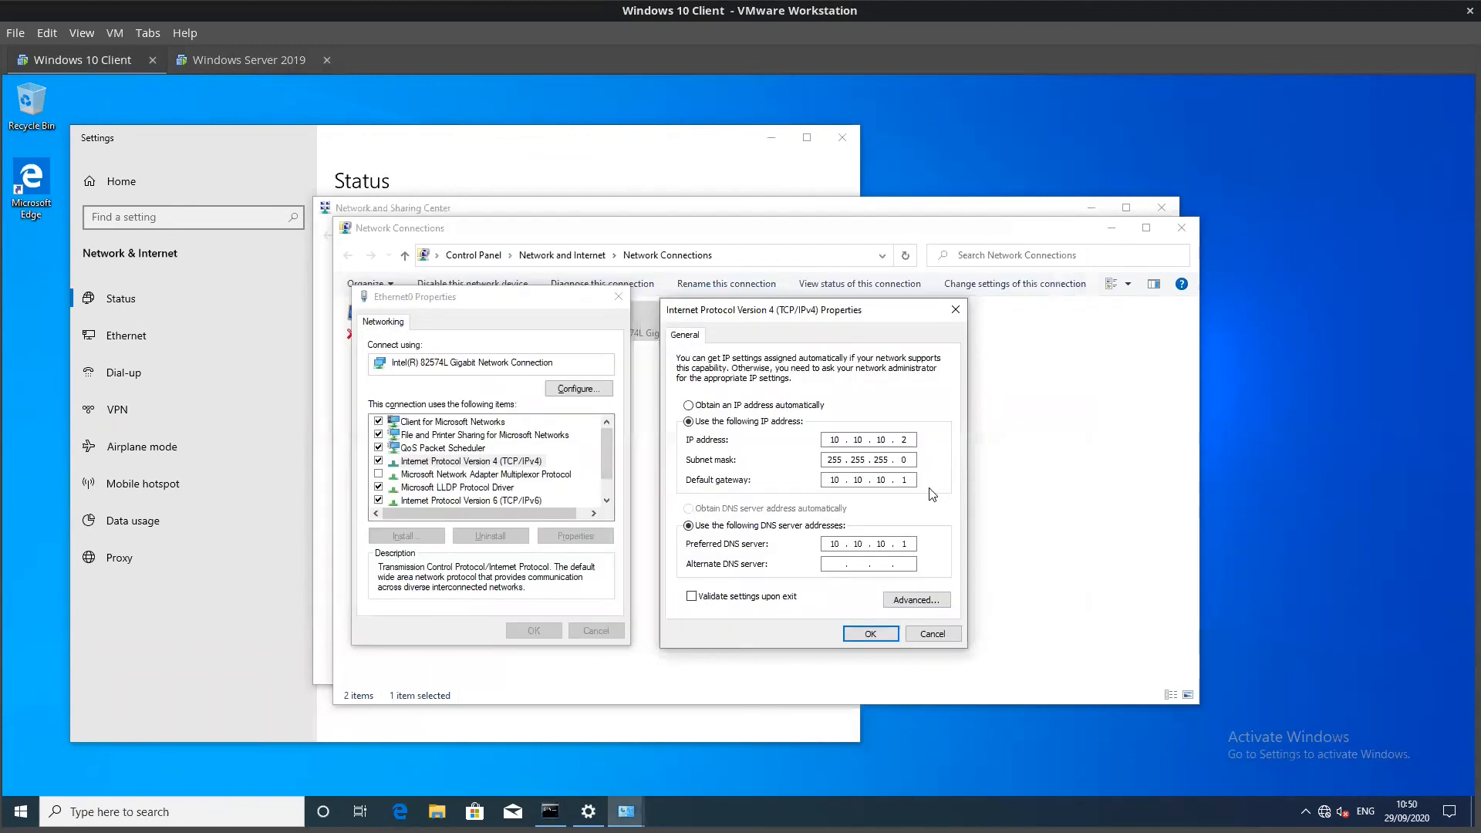
- Set Ethernet0's IPv4 properties to obtain an IP address automatically, keeping the manual DNS server, and reopen them briefly to check the setting
left_click(717, 407)
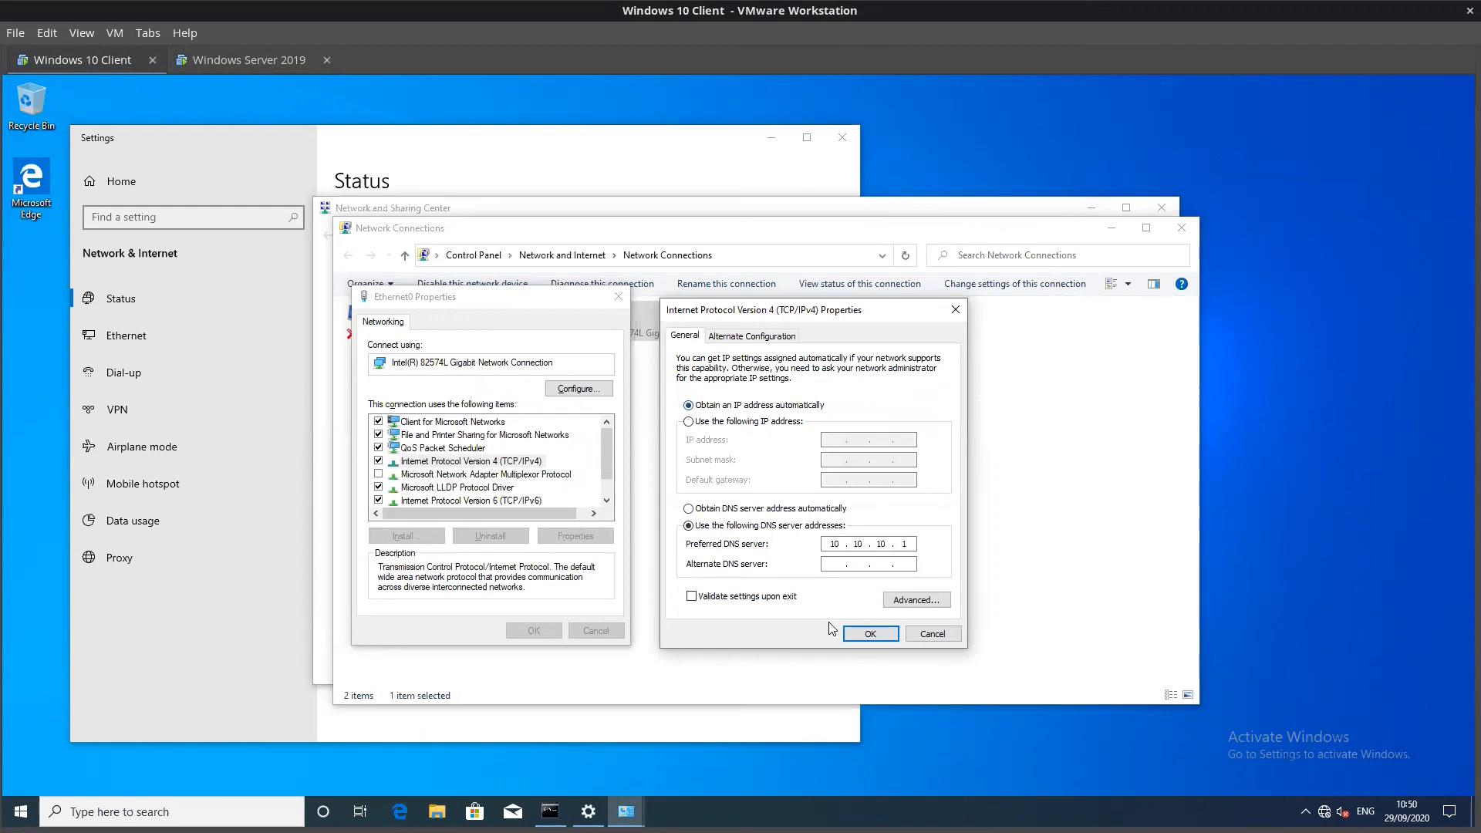
left_click(868, 632)
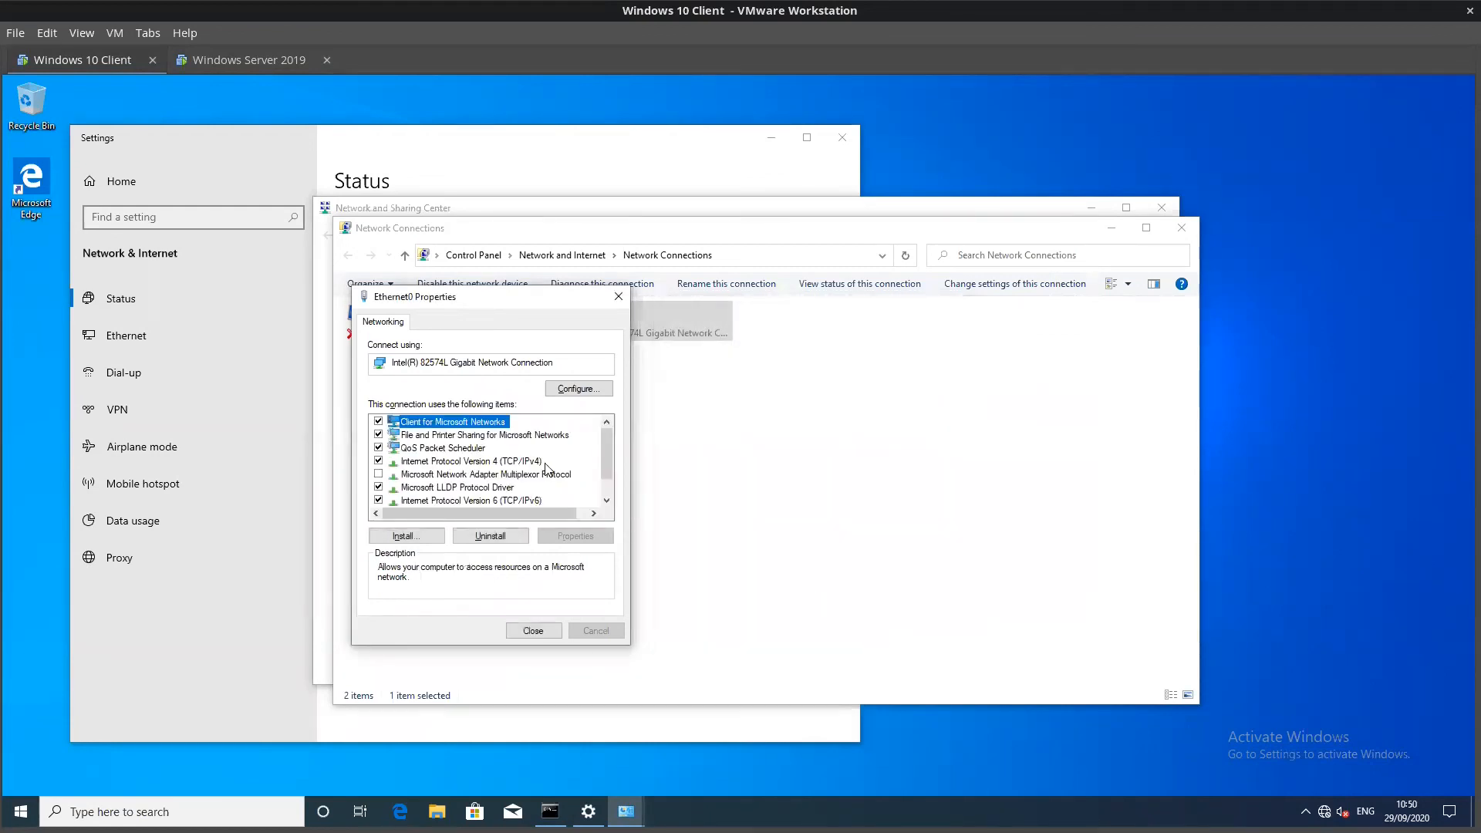
left_click(558, 532)
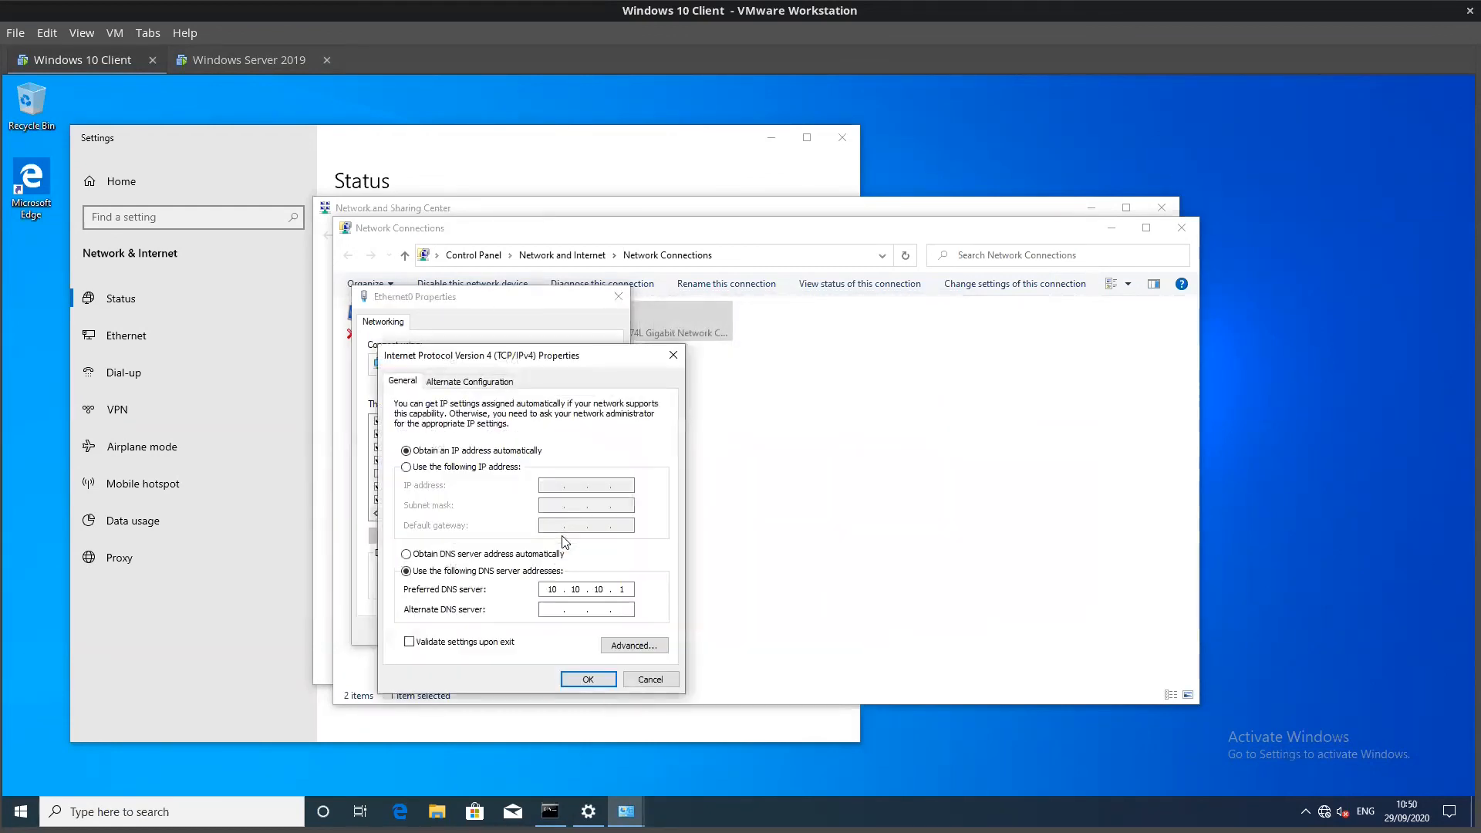
left_click(650, 680)
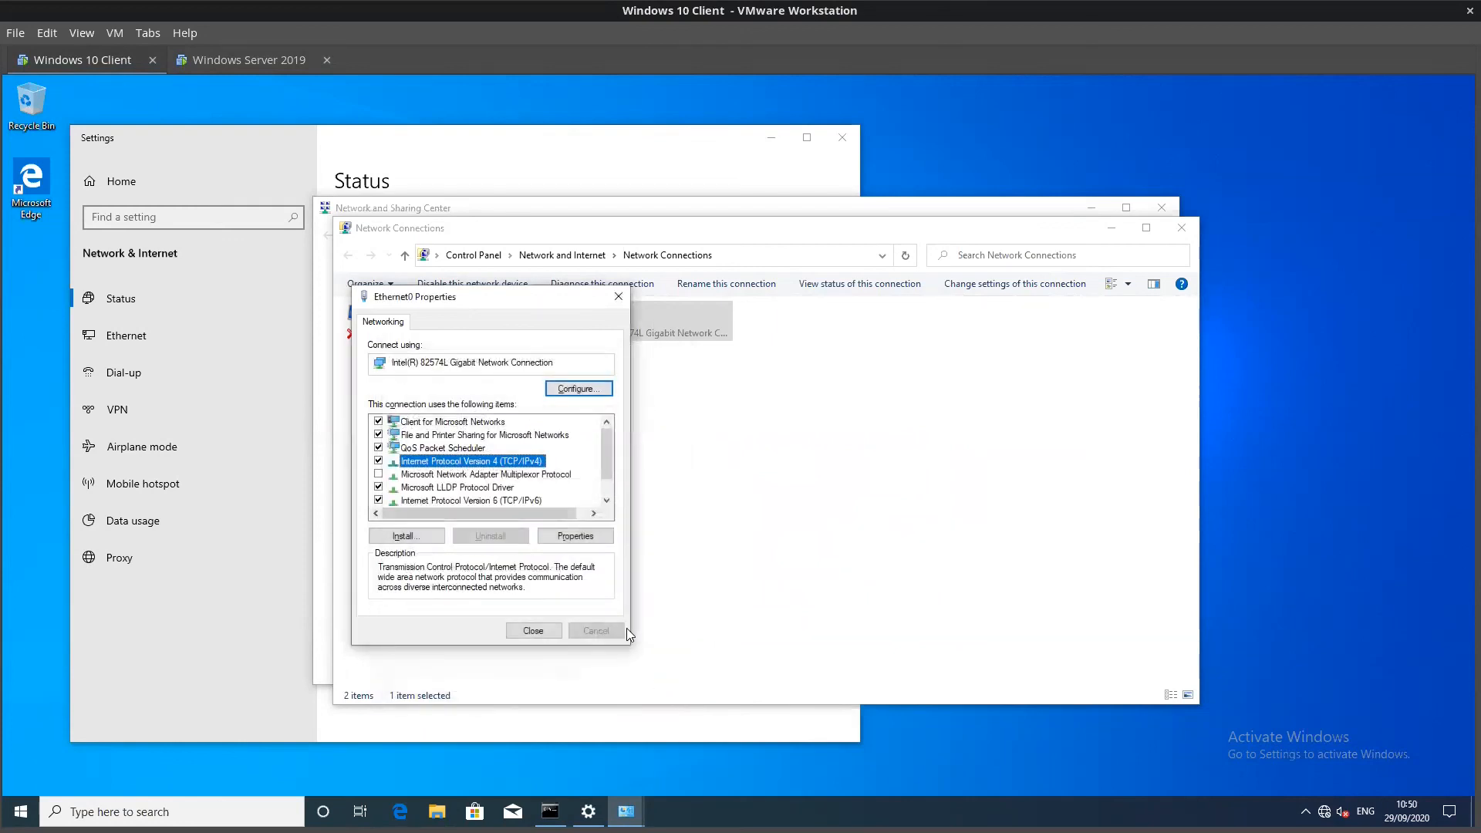
- Bring Command Prompt forward and run ipconfig to check the client's IP address
left_click(550, 812)
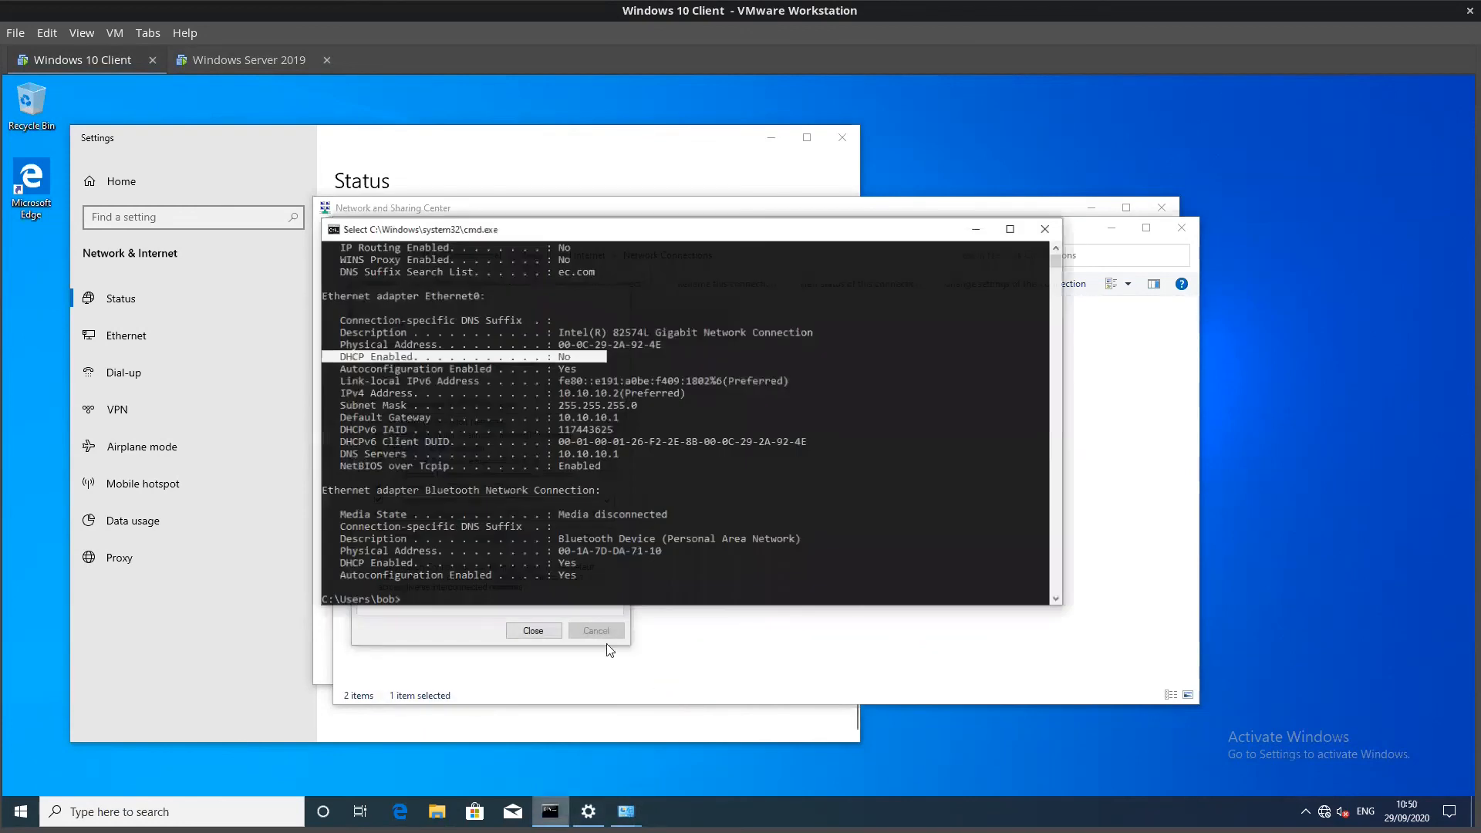
type("ipconfig /all")
key("BackSpace")
key("BackSpace")
key("BackSpace")
key("BackSpace")
key("BackSpace")
key("Return")
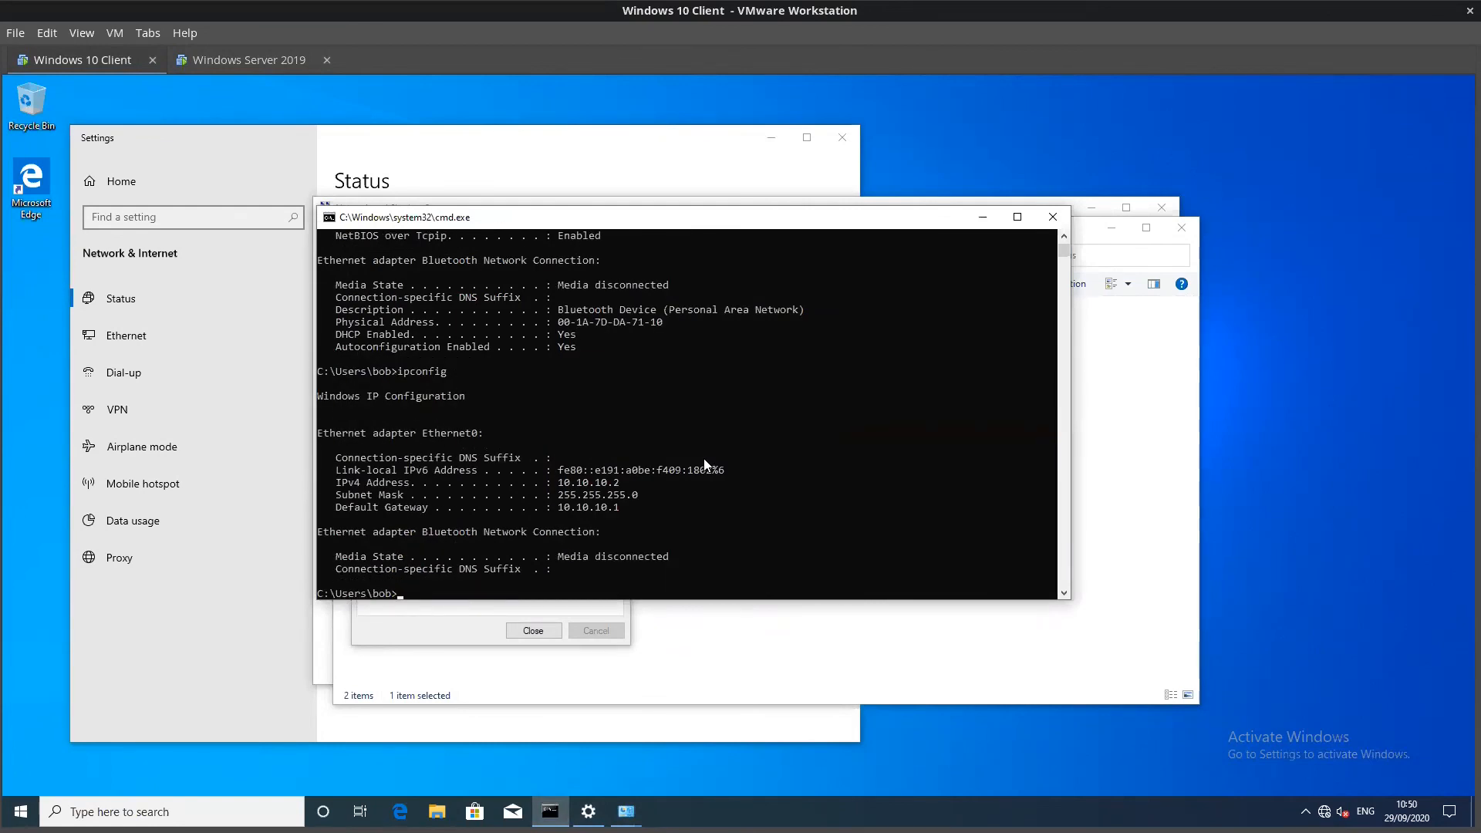
- Close the Ethernet0 Properties dialog and clear the Command Prompt screen with cls
left_click(423, 621)
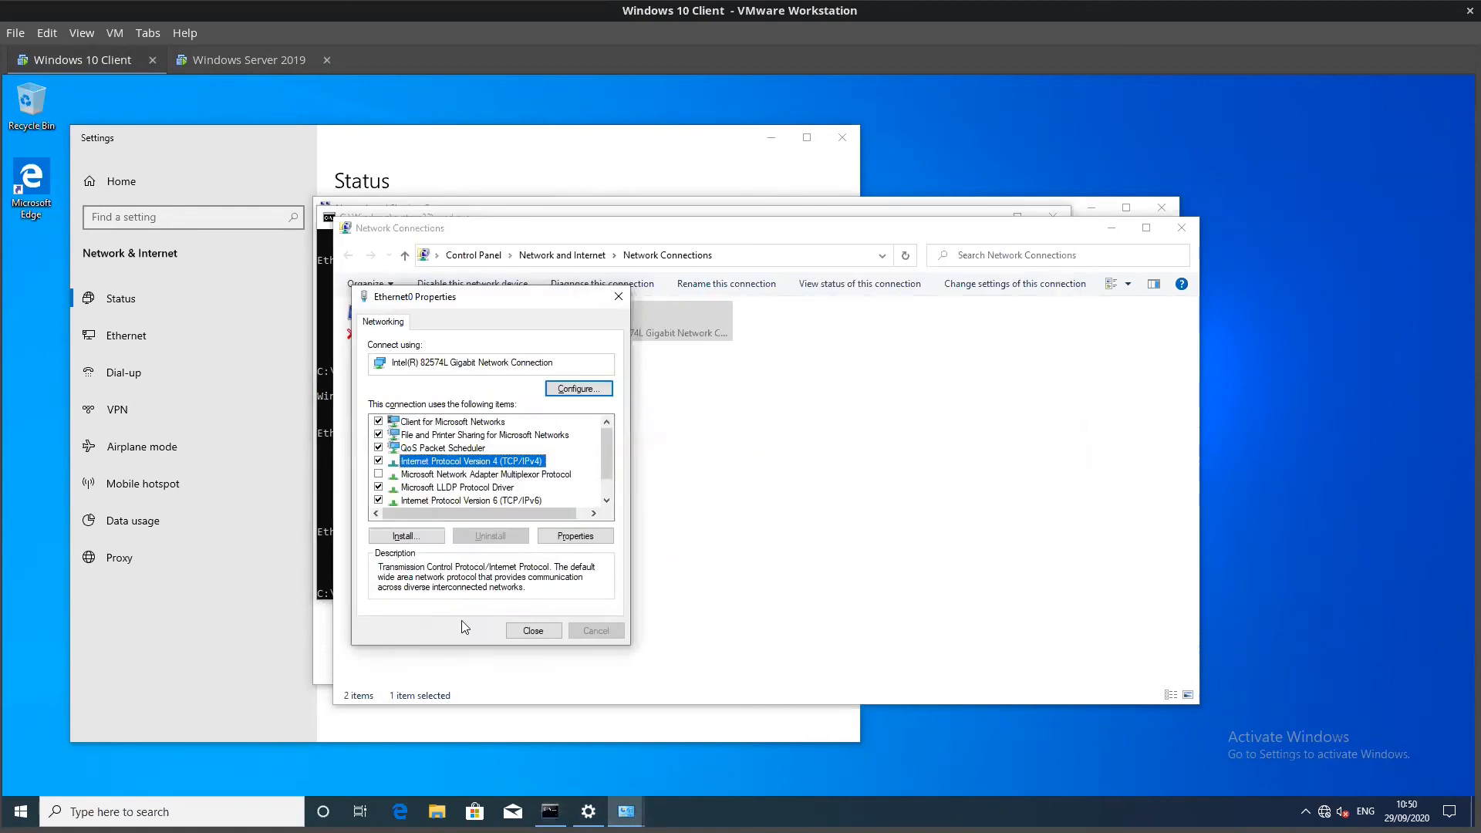
left_click(532, 631)
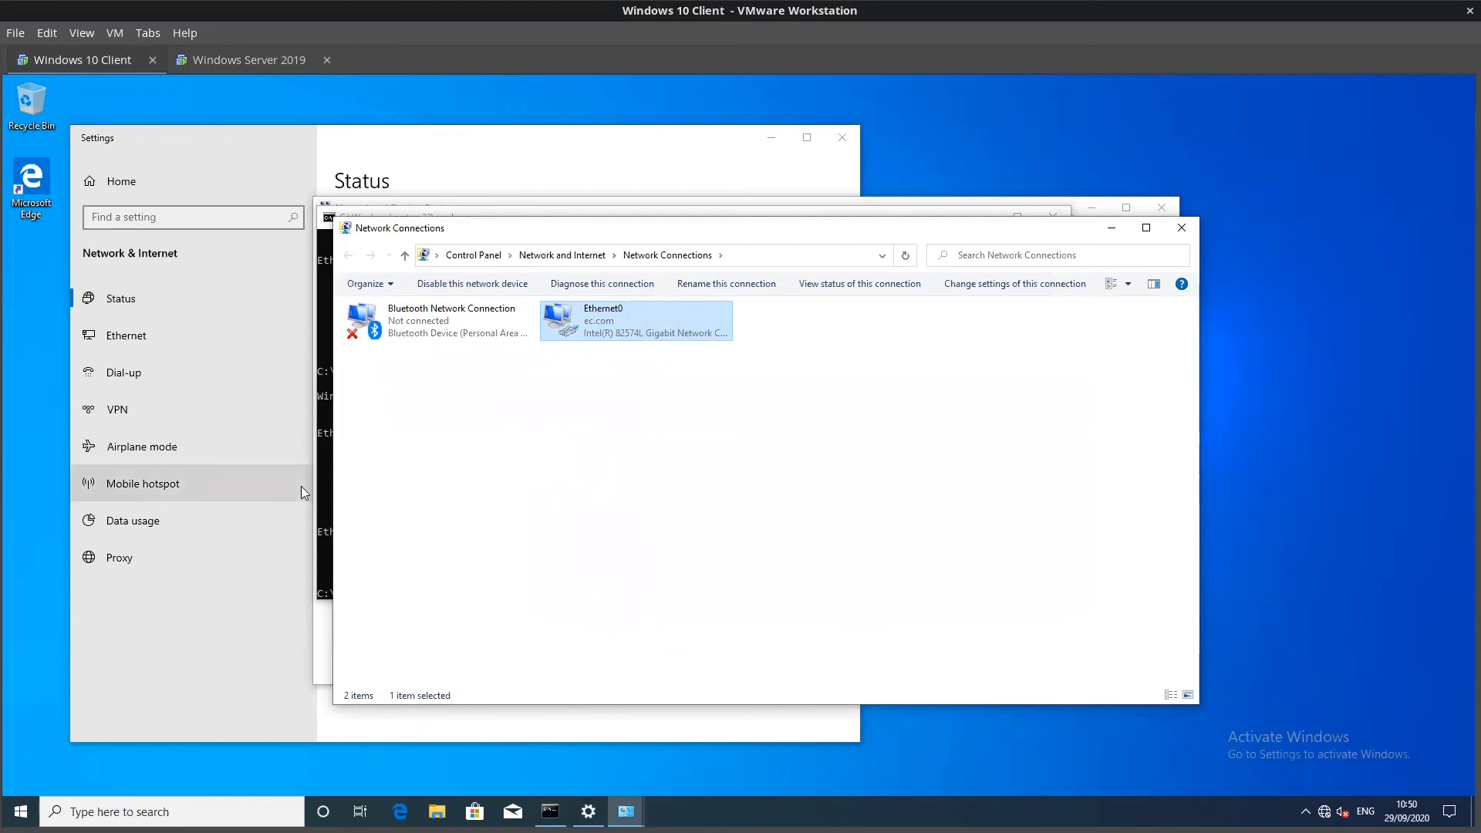
left_click(324, 484)
type("cls")
key("Return")
- Rerun ipconfig and examine the IPv4 address assigned to the Ethernet0 adapter
key("Up")
key("Up")
key("Down")
key("Up")
key("Return")
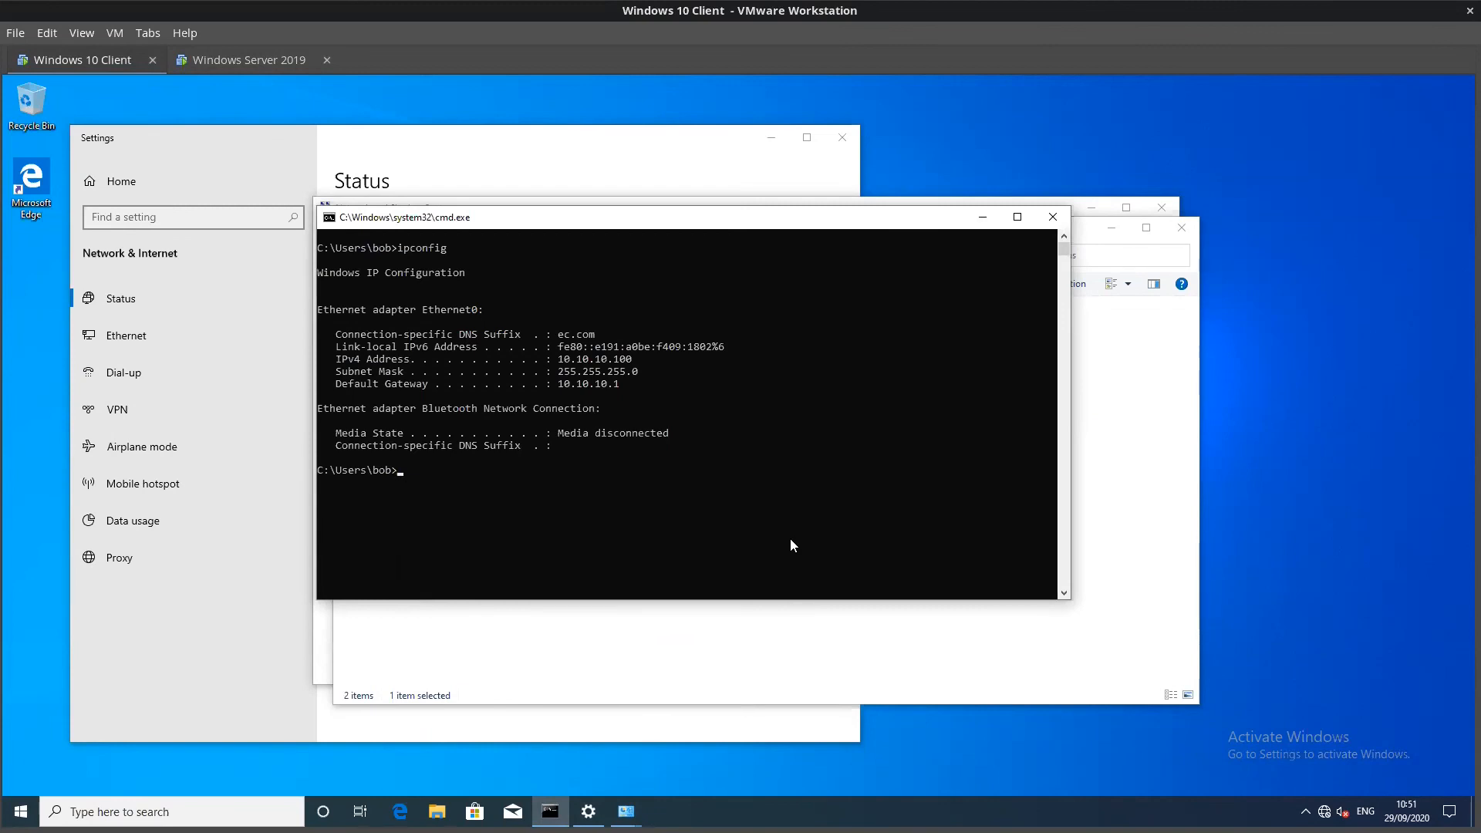
left_click_drag(679, 360, 306, 361)
double_click(587, 358)
double_click(592, 359)
left_click(679, 351)
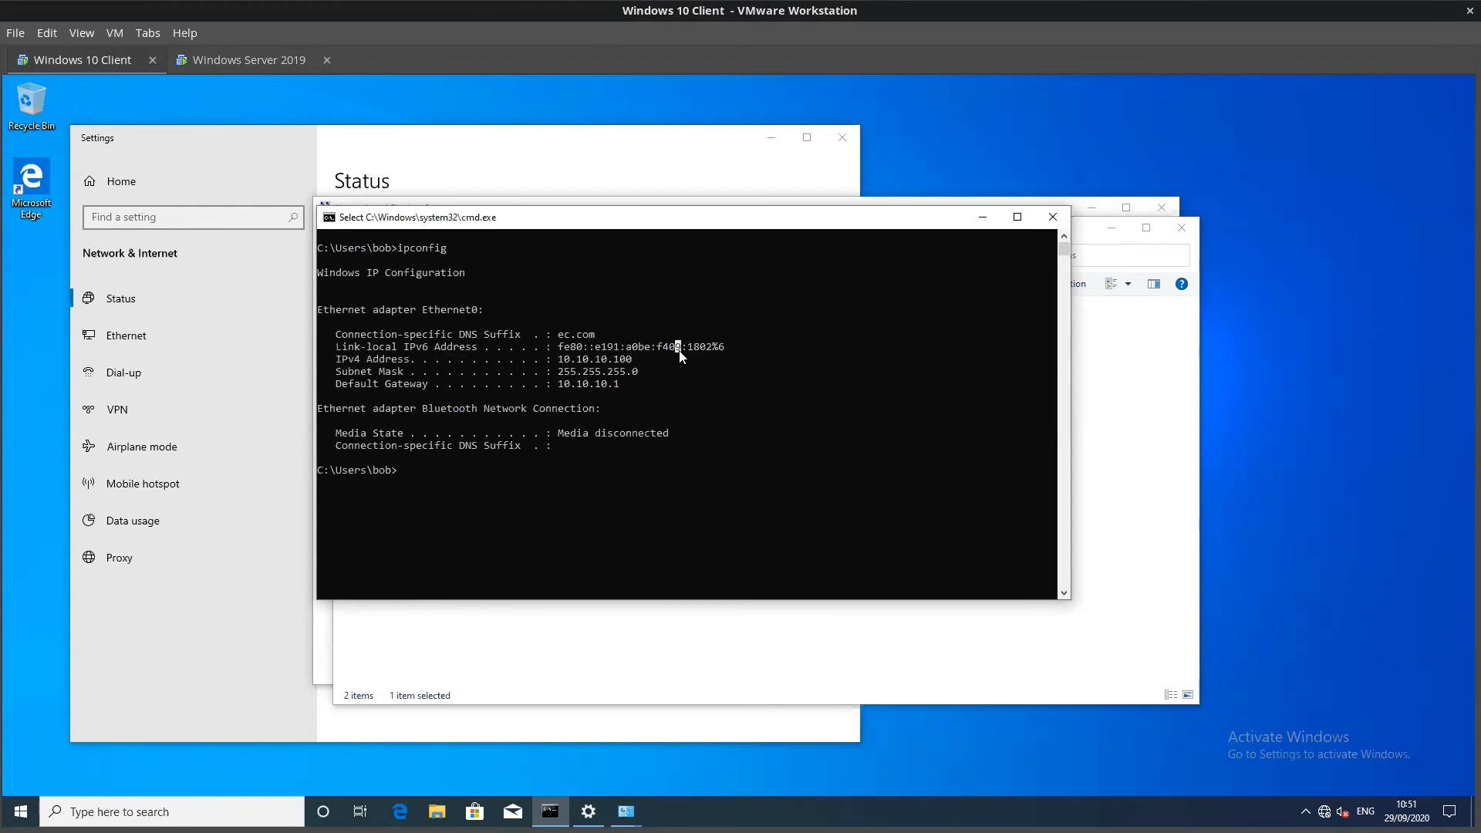
- Clear the Command Prompt screen with cls and run ipconfig /all for the client's full IP configuration
key("Escape")
type("cls")
key("Return")
type("ipconfig")
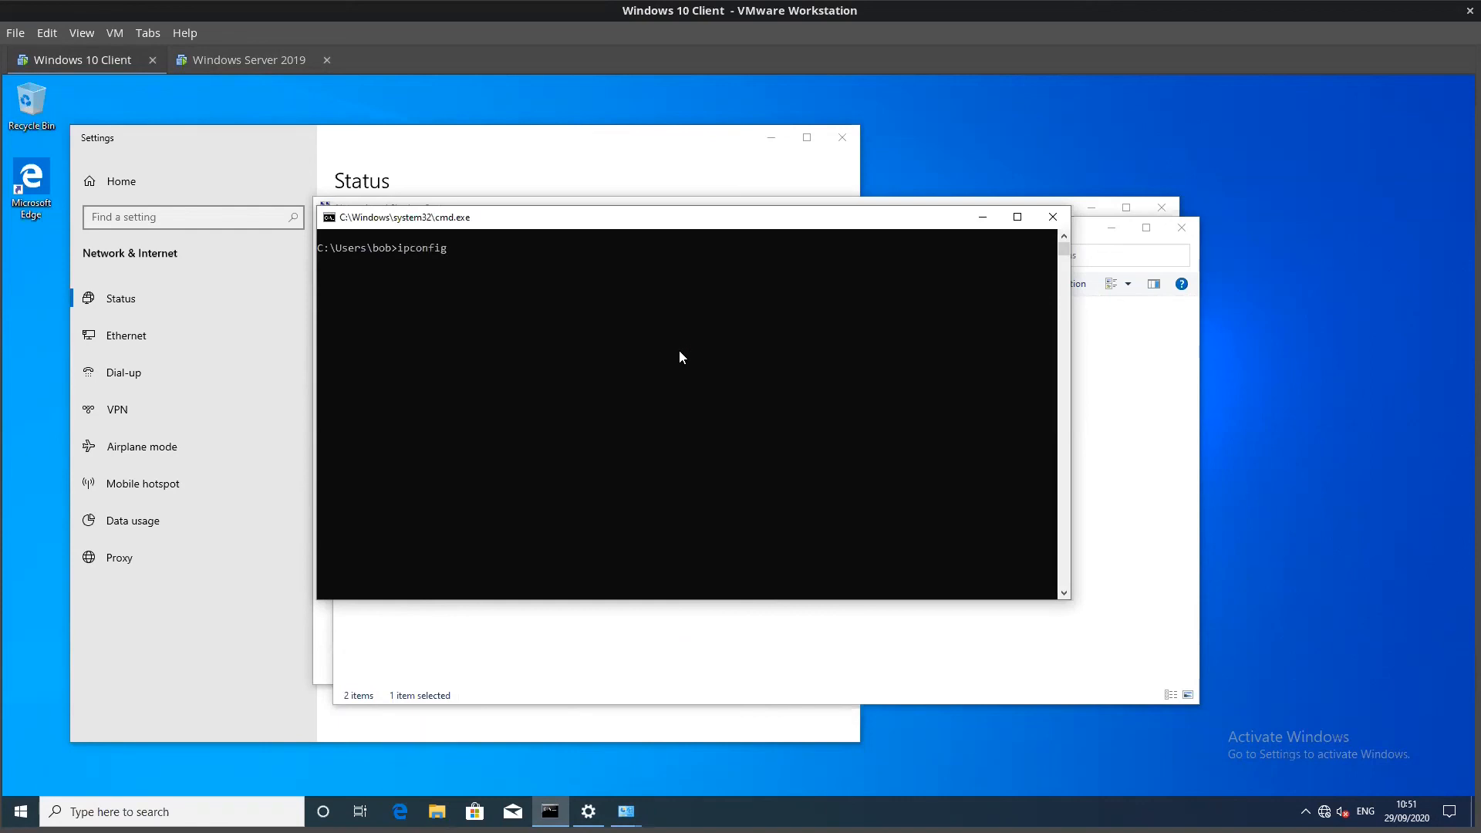
type(" /all")
key("Return")
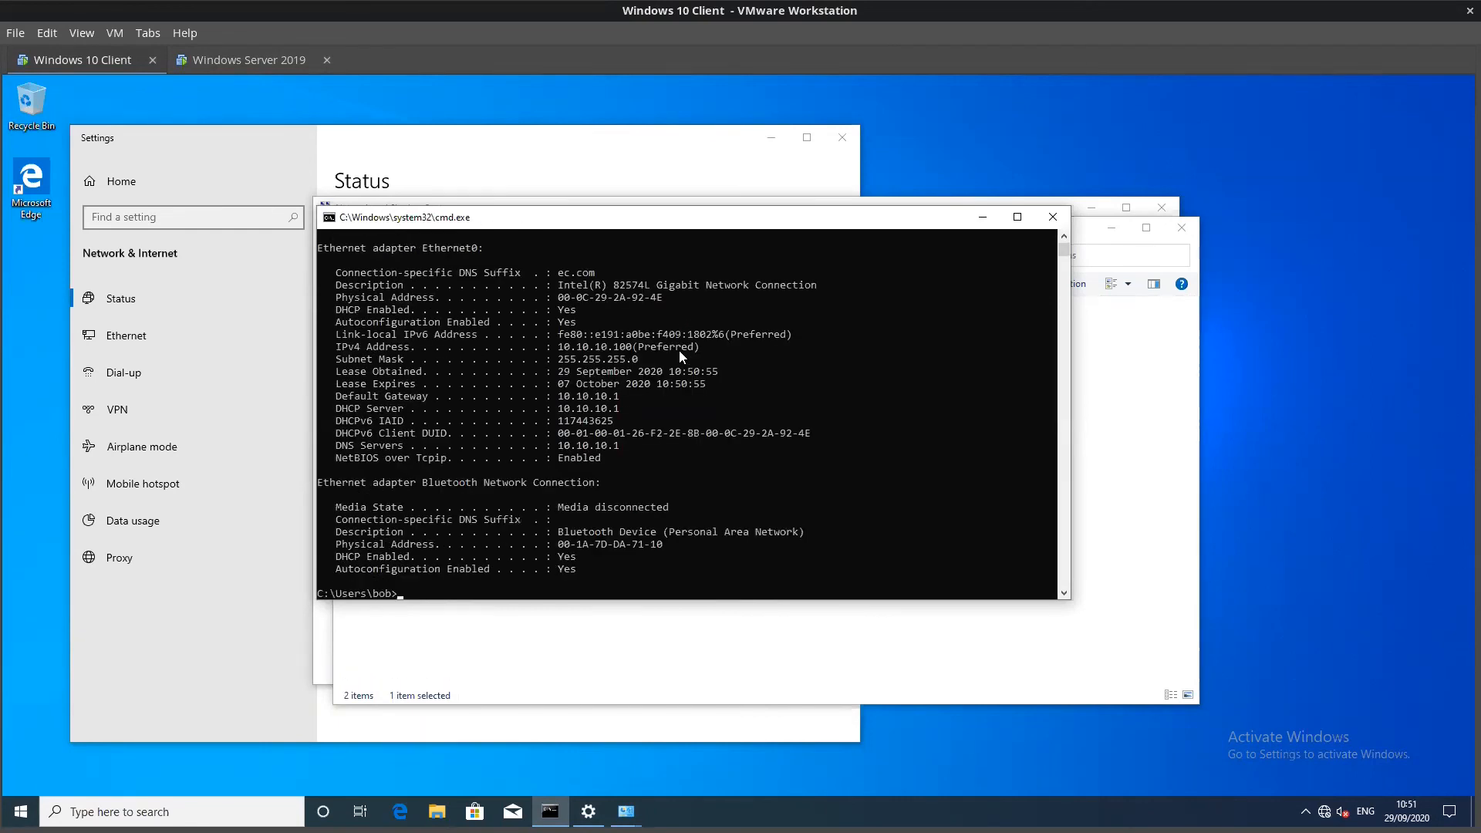
- Examine the DHCP Enabled, DHCP Server, Lease Obtained and Lease Expires lines for Ethernet0, and minimize Command Prompt
left_click_drag(333, 311, 637, 311)
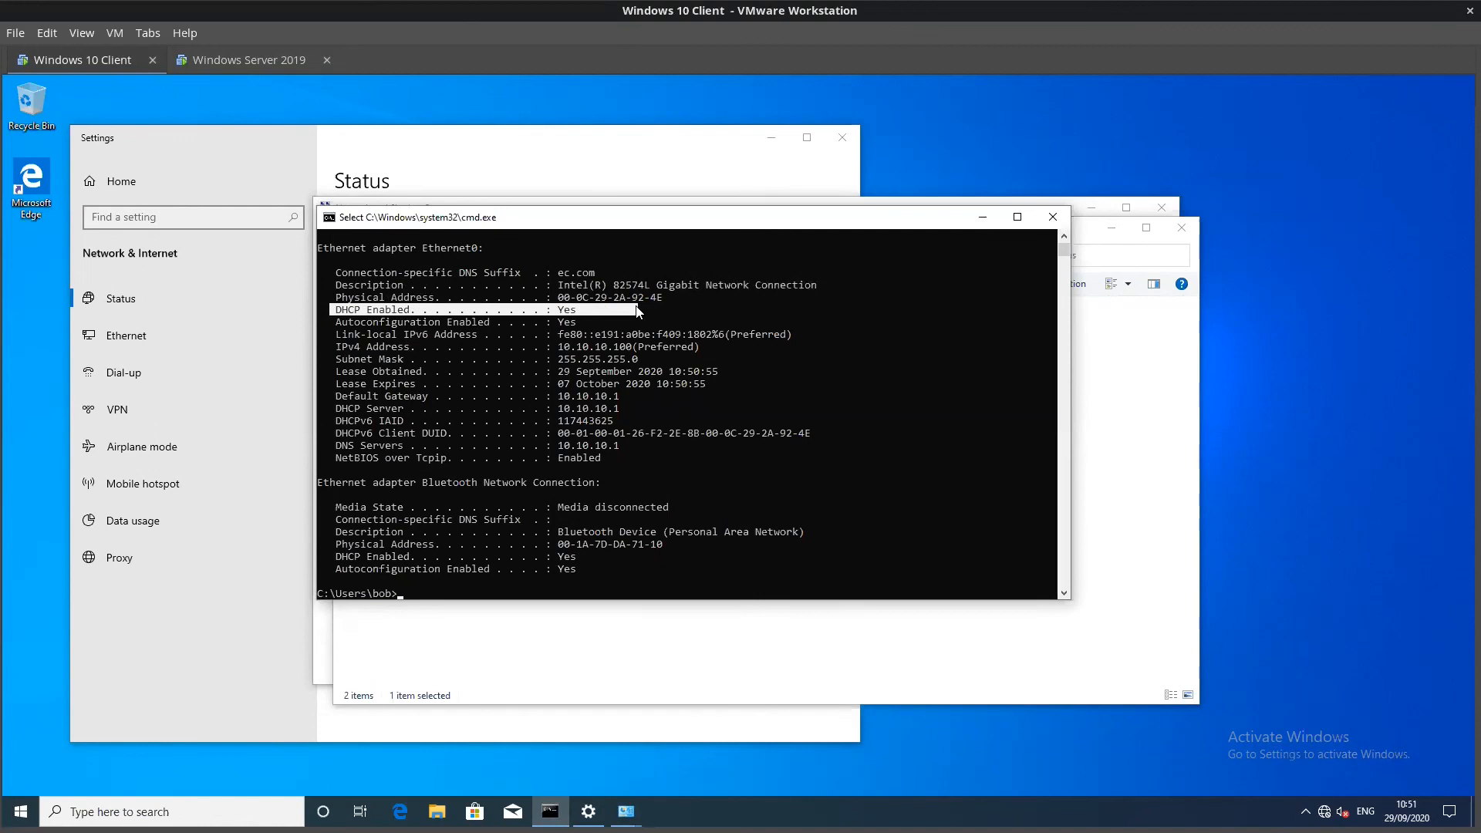
left_click_drag(321, 406, 648, 408)
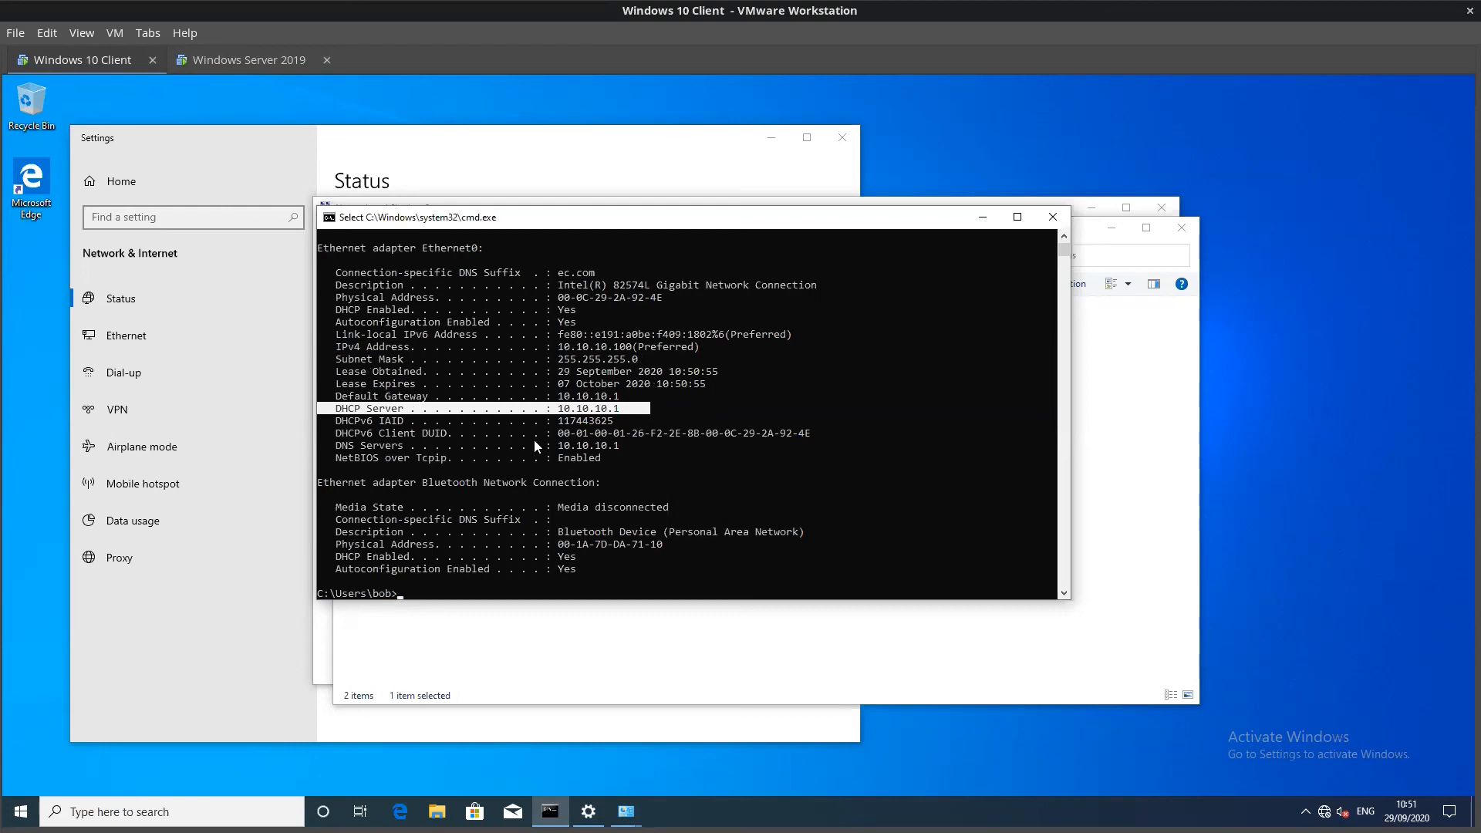
scroll(498, 439, "down", 1)
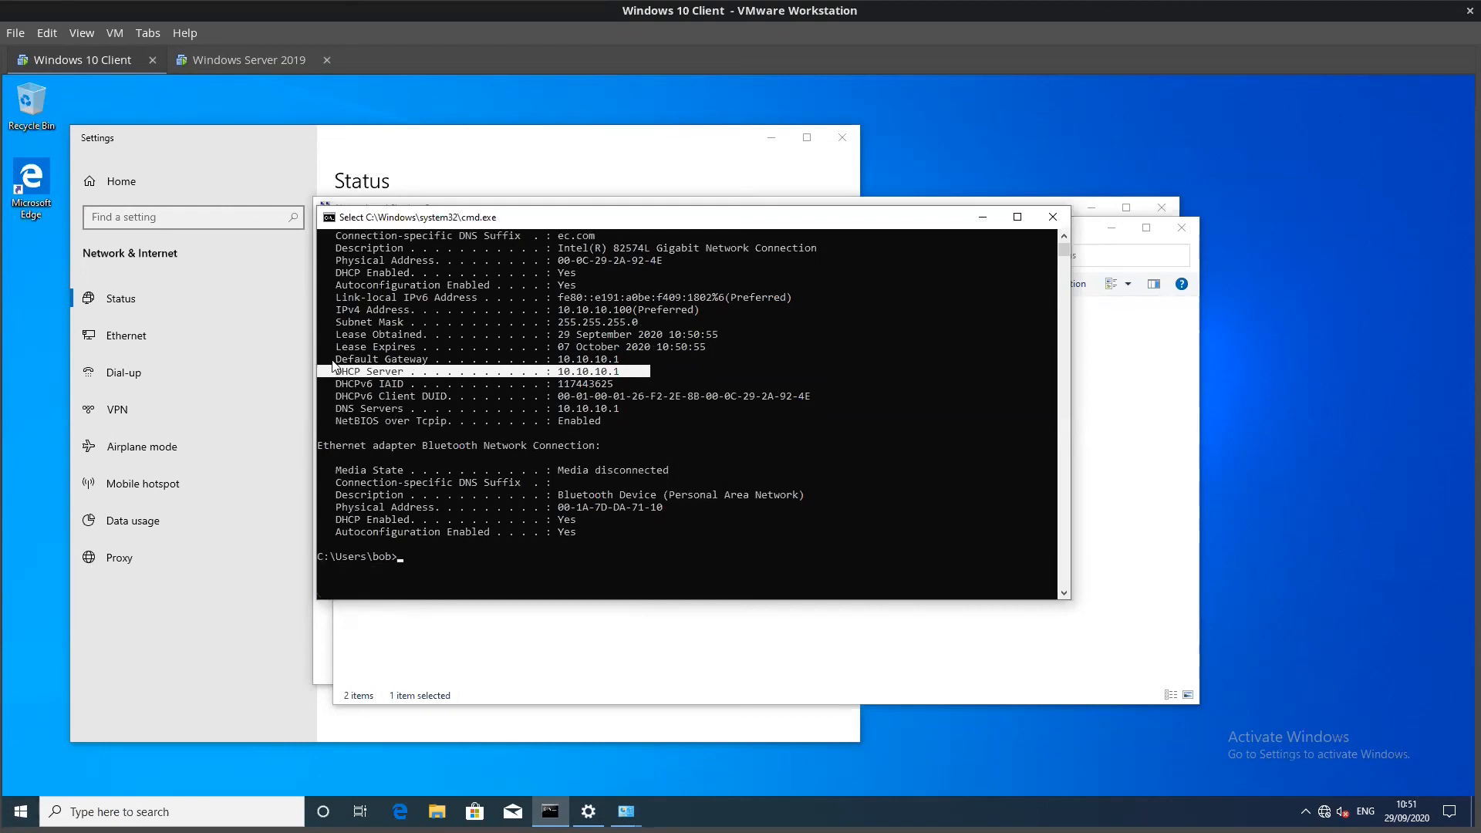
left_click_drag(332, 347, 729, 348)
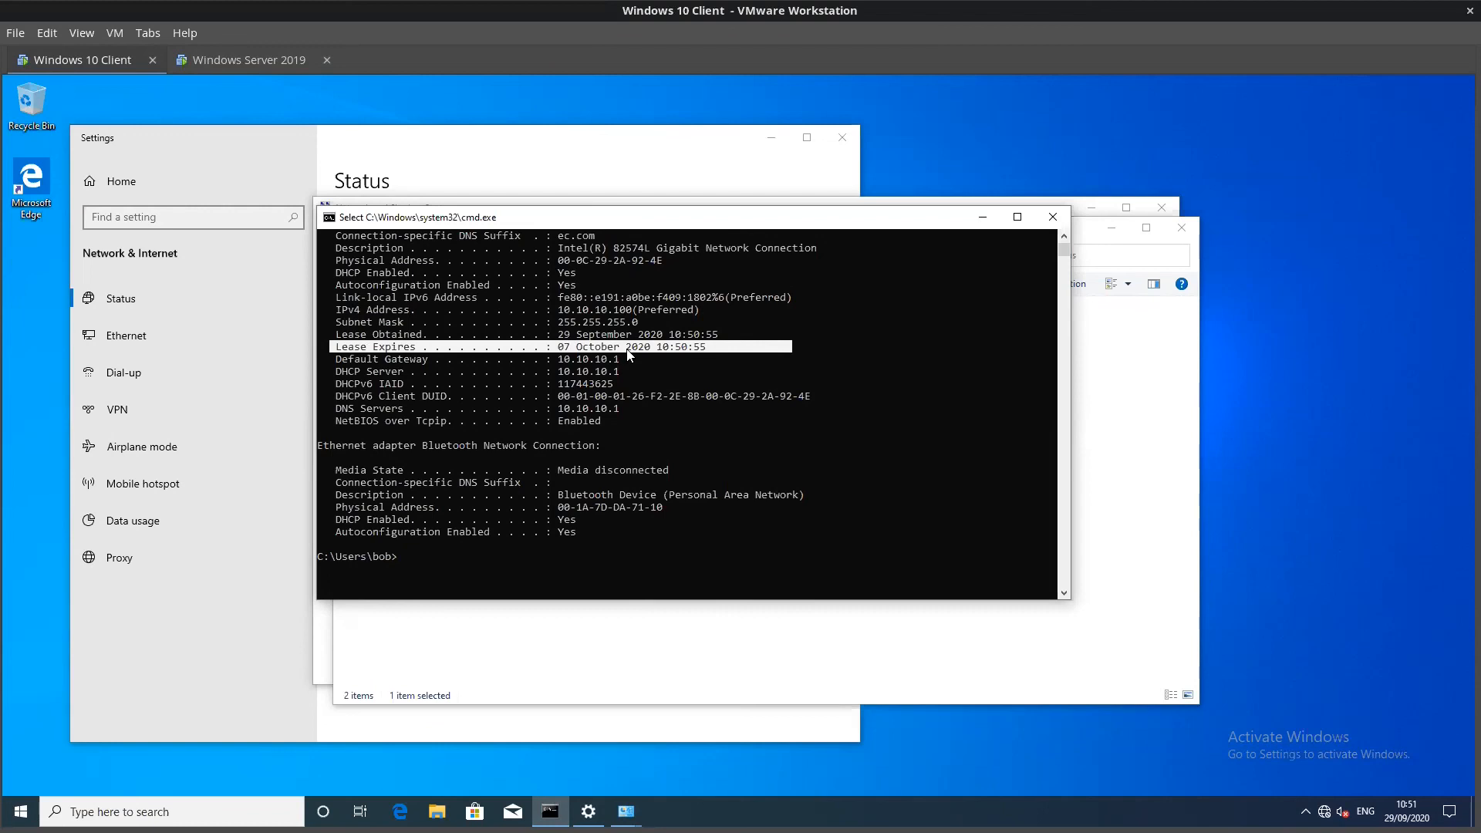
left_click_drag(326, 336, 783, 343)
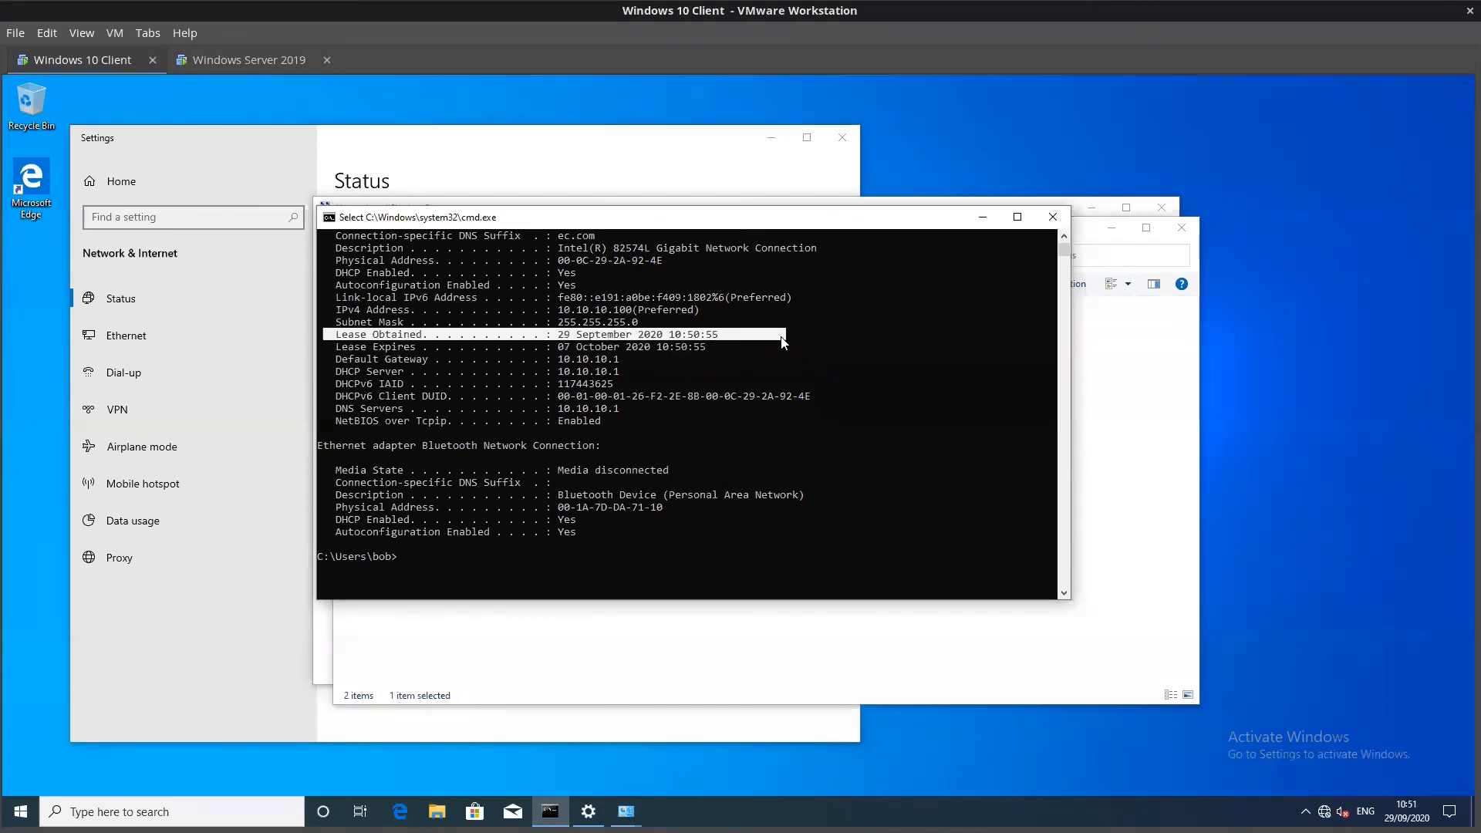
left_click_drag(665, 322, 320, 334)
left_click(424, 335)
left_click(986, 212)
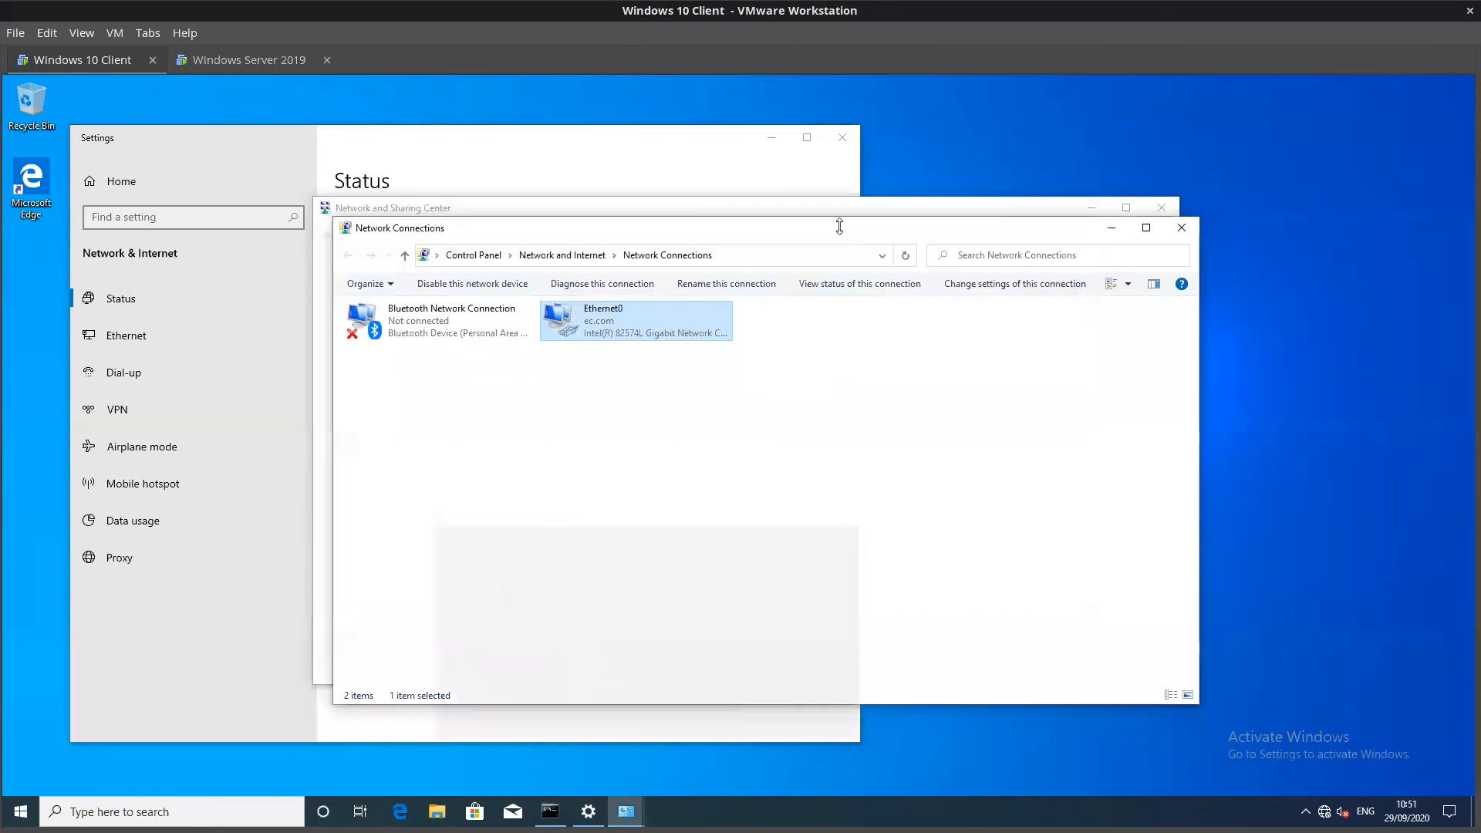
- Switch to the Windows Server 2019 virtual machine, open the address leases of test_scope, and widen the Name column to read the full client name
left_click(249, 55)
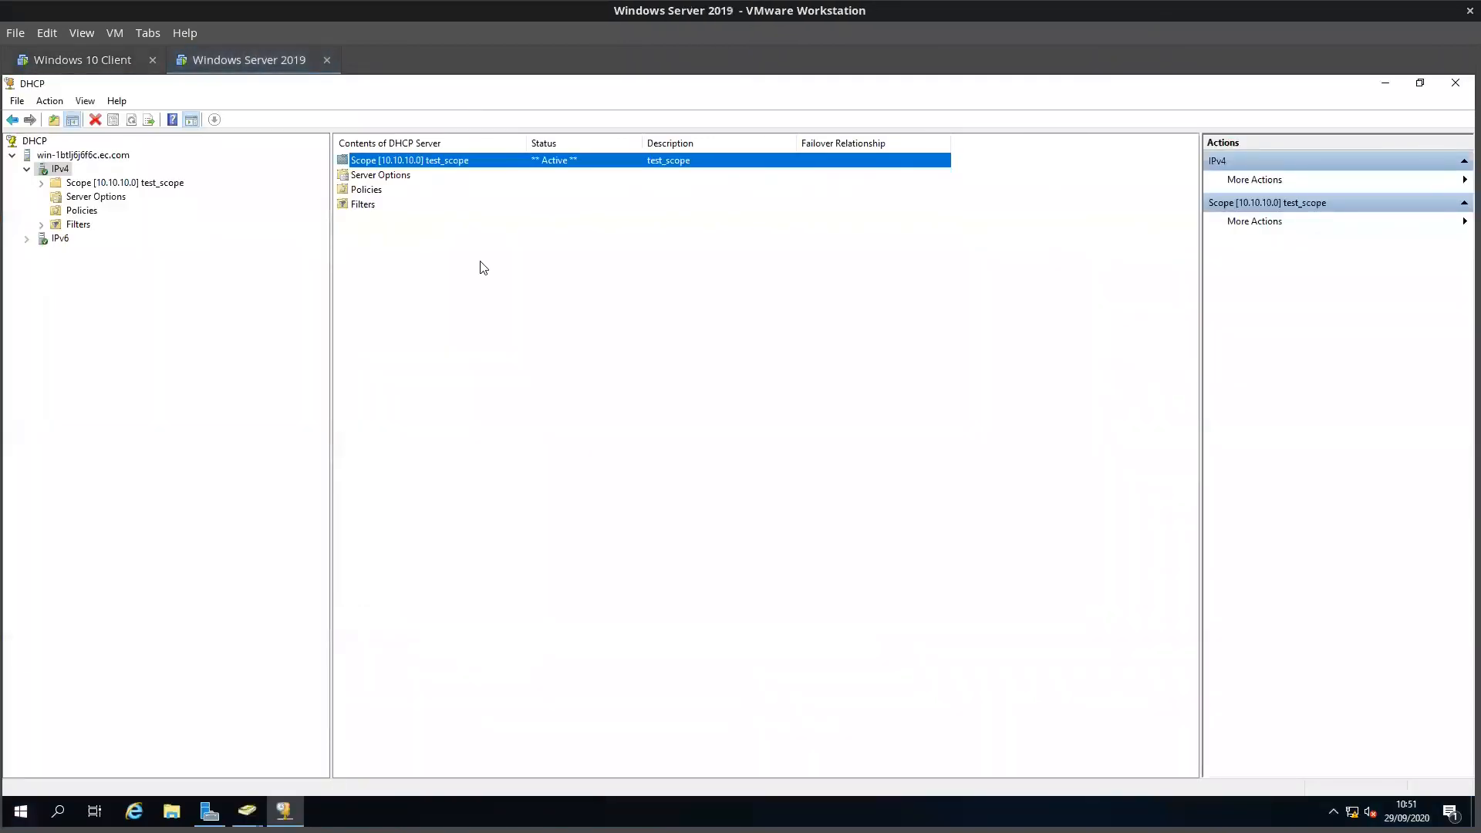
double_click(125, 183)
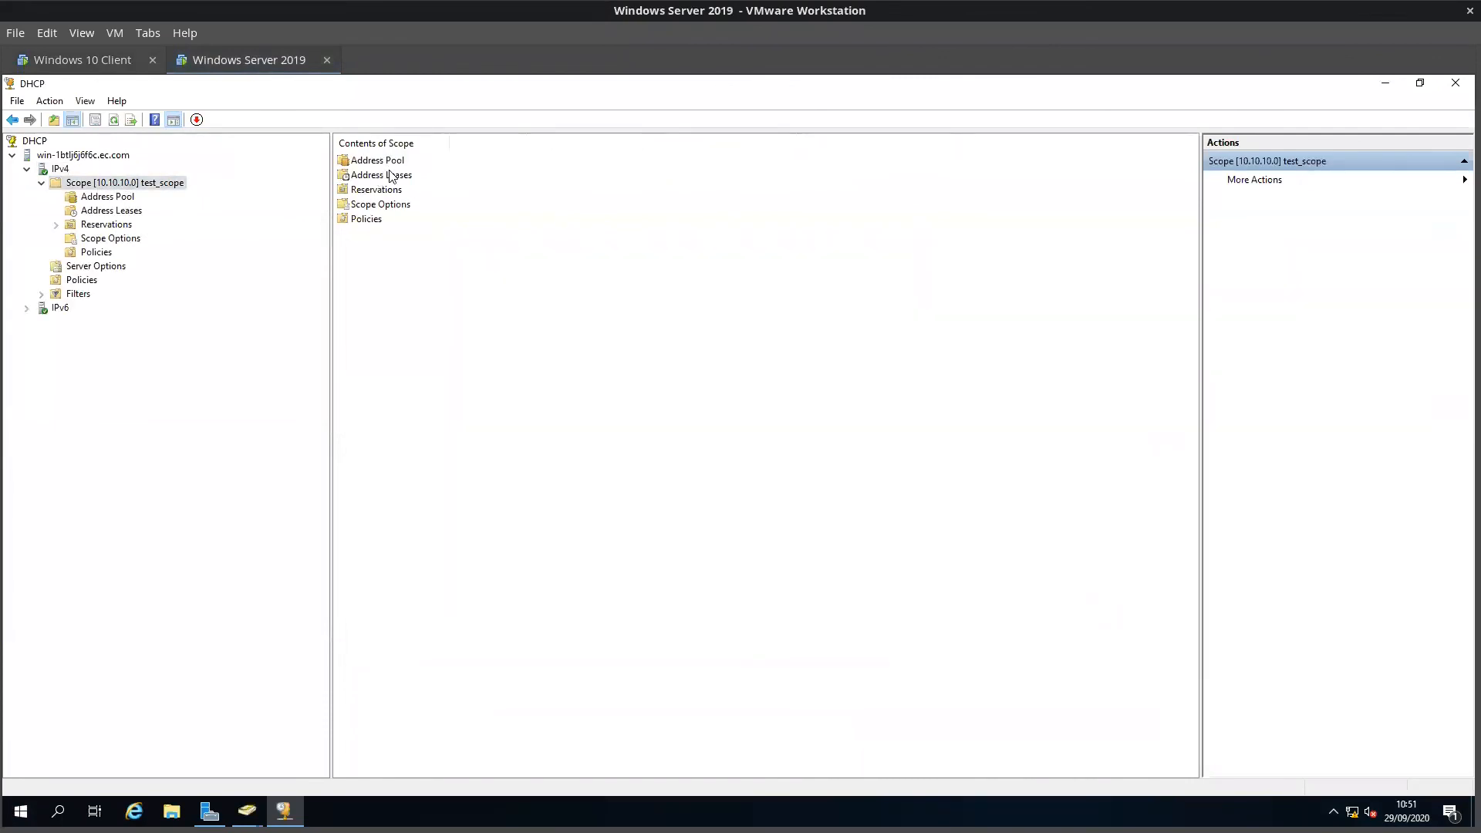
double_click(391, 176)
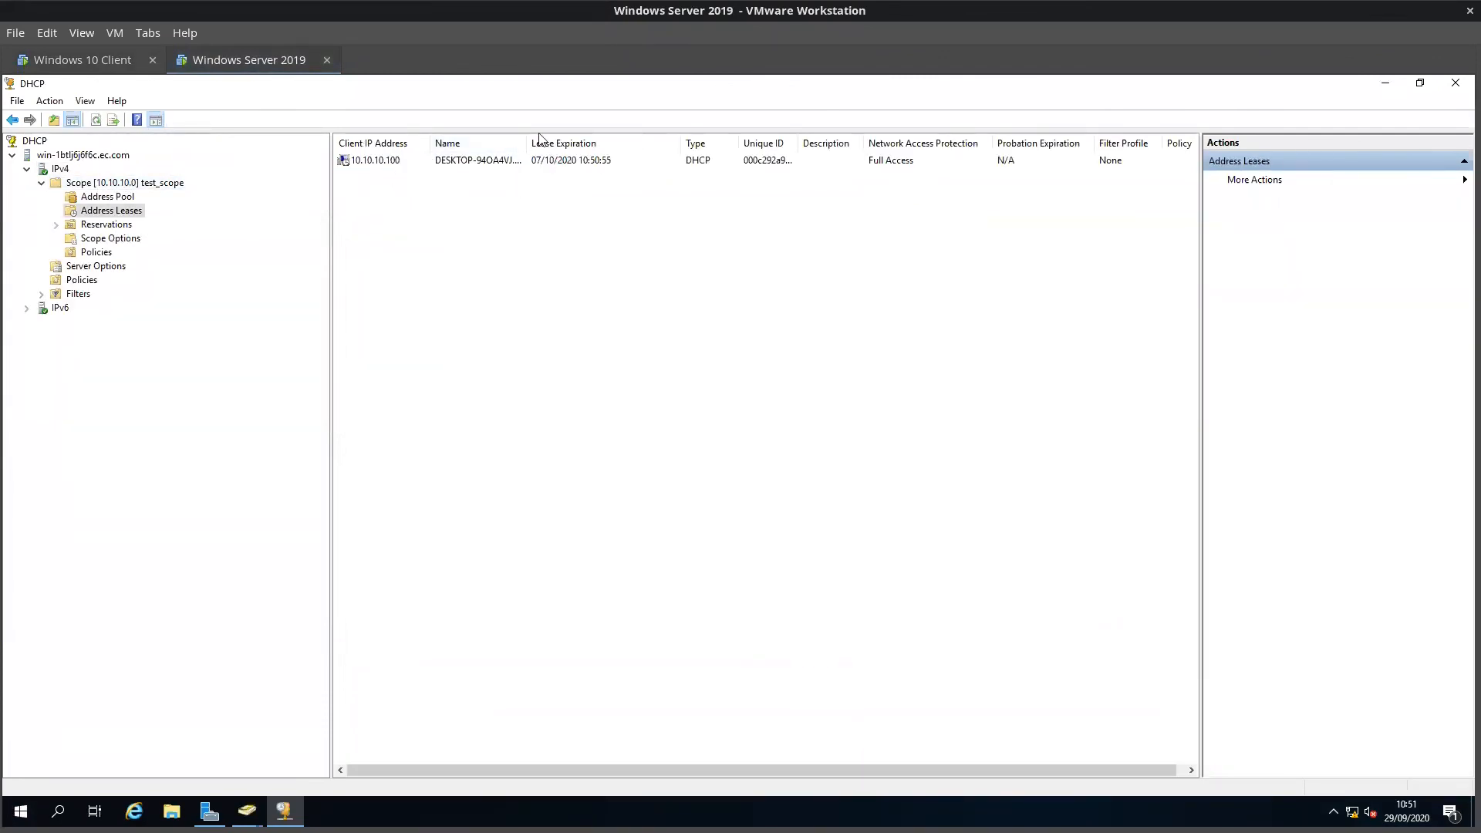
left_click_drag(528, 140, 608, 139)
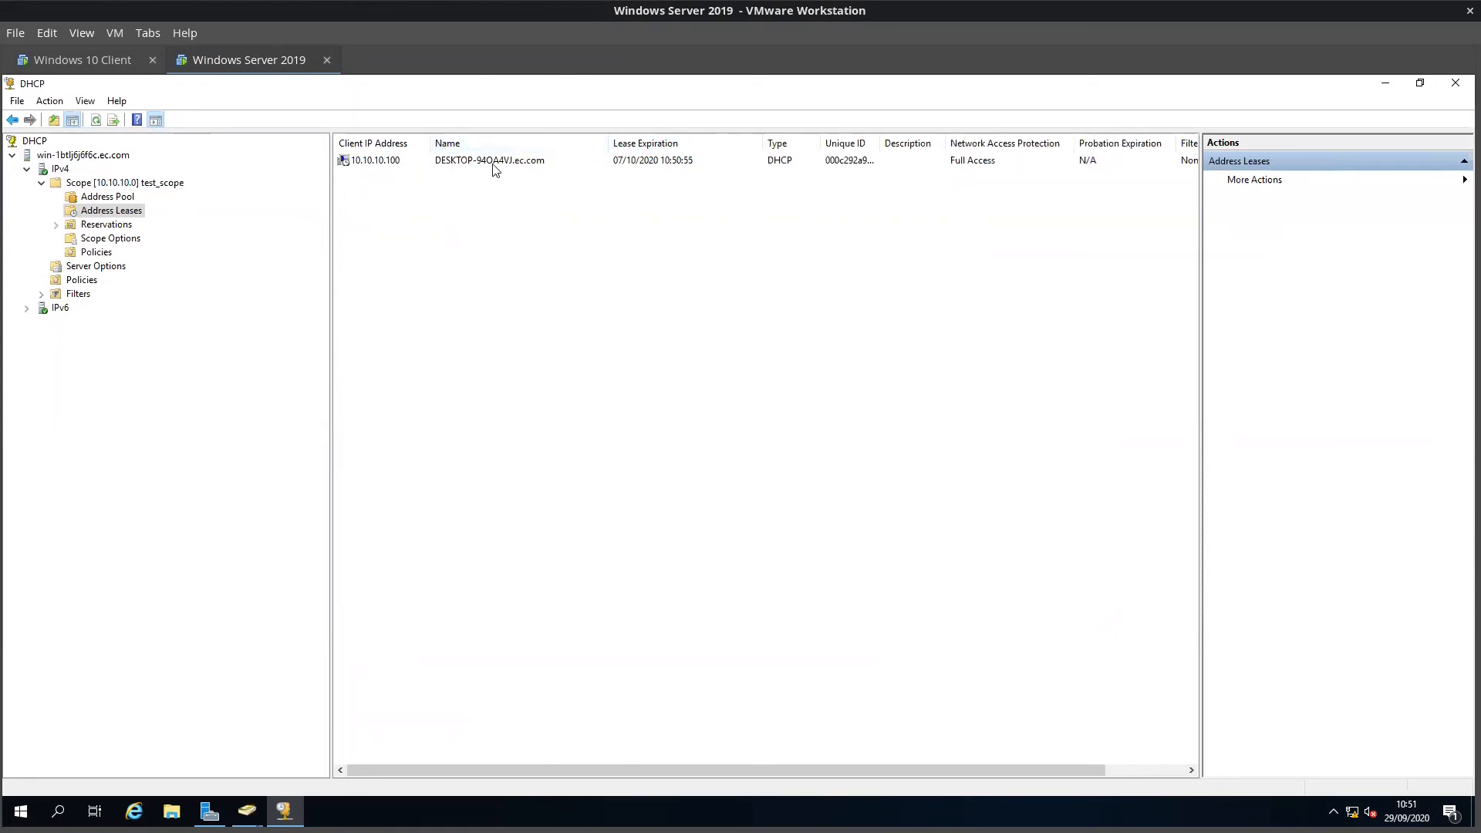
- Look over the filter and reservation options available for the client's lease and dismiss them without choosing any
right_click(396, 160)
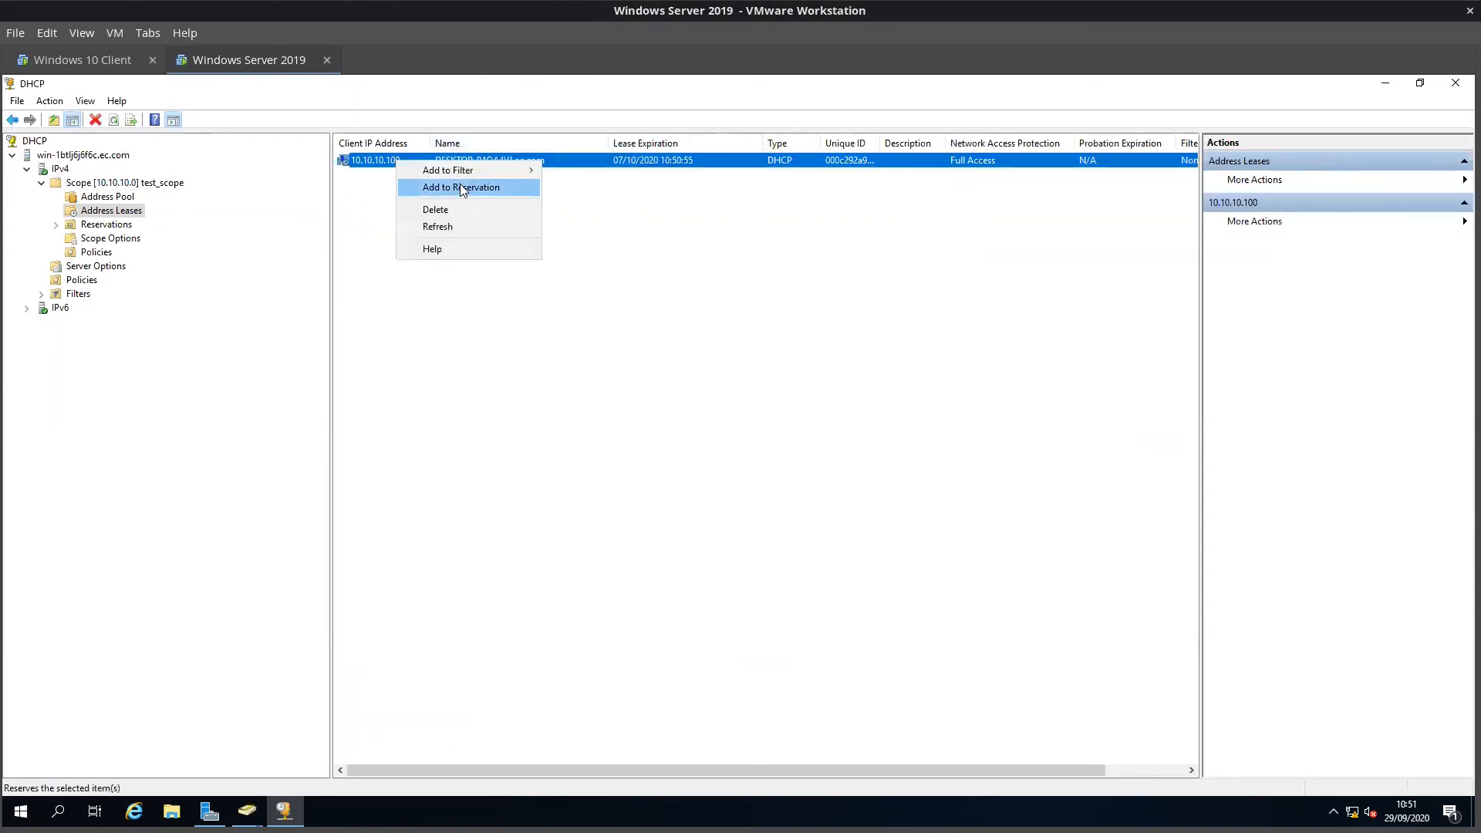
mouse_move(444, 166)
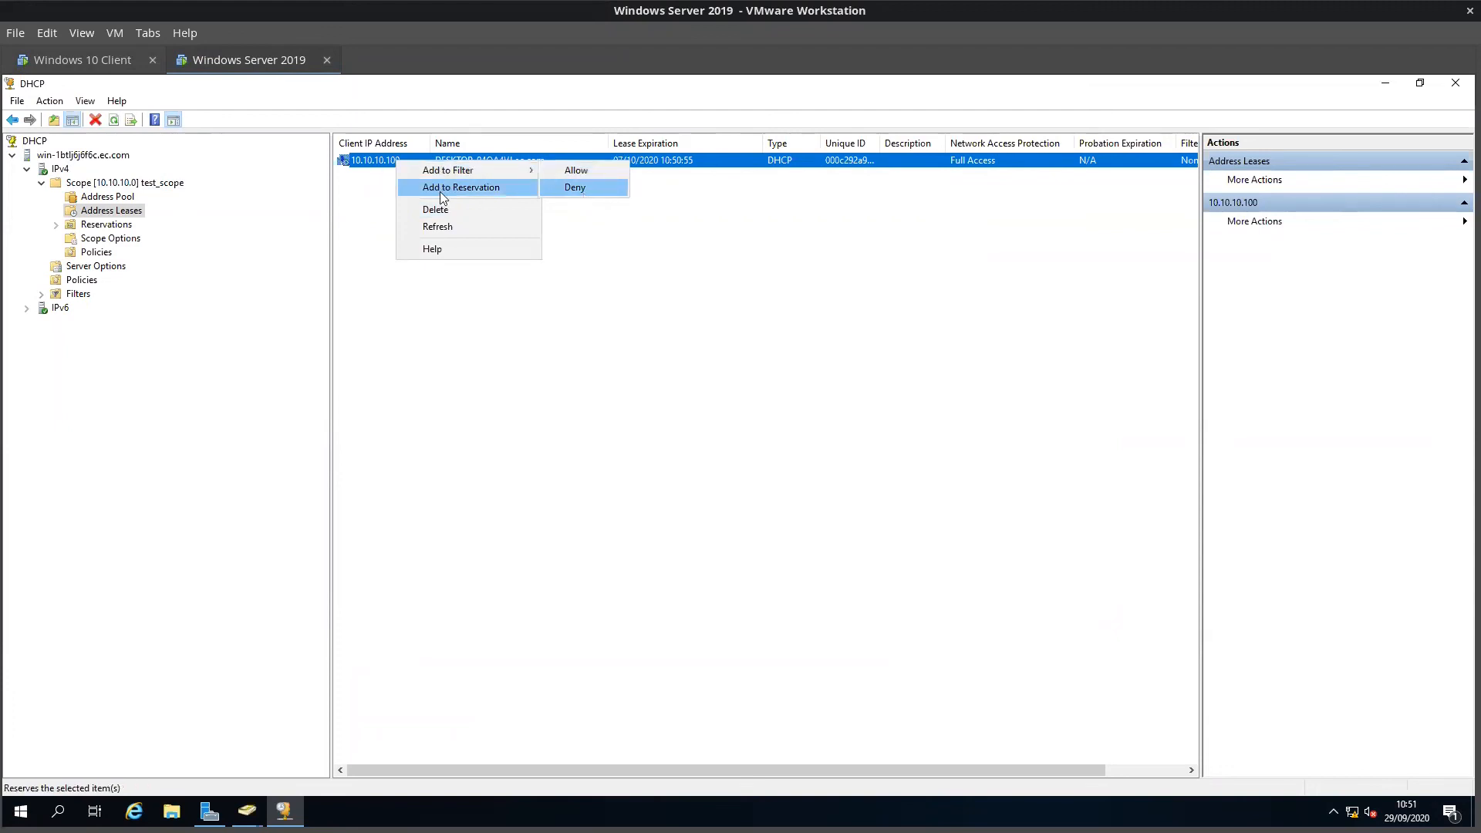
left_click(355, 227)
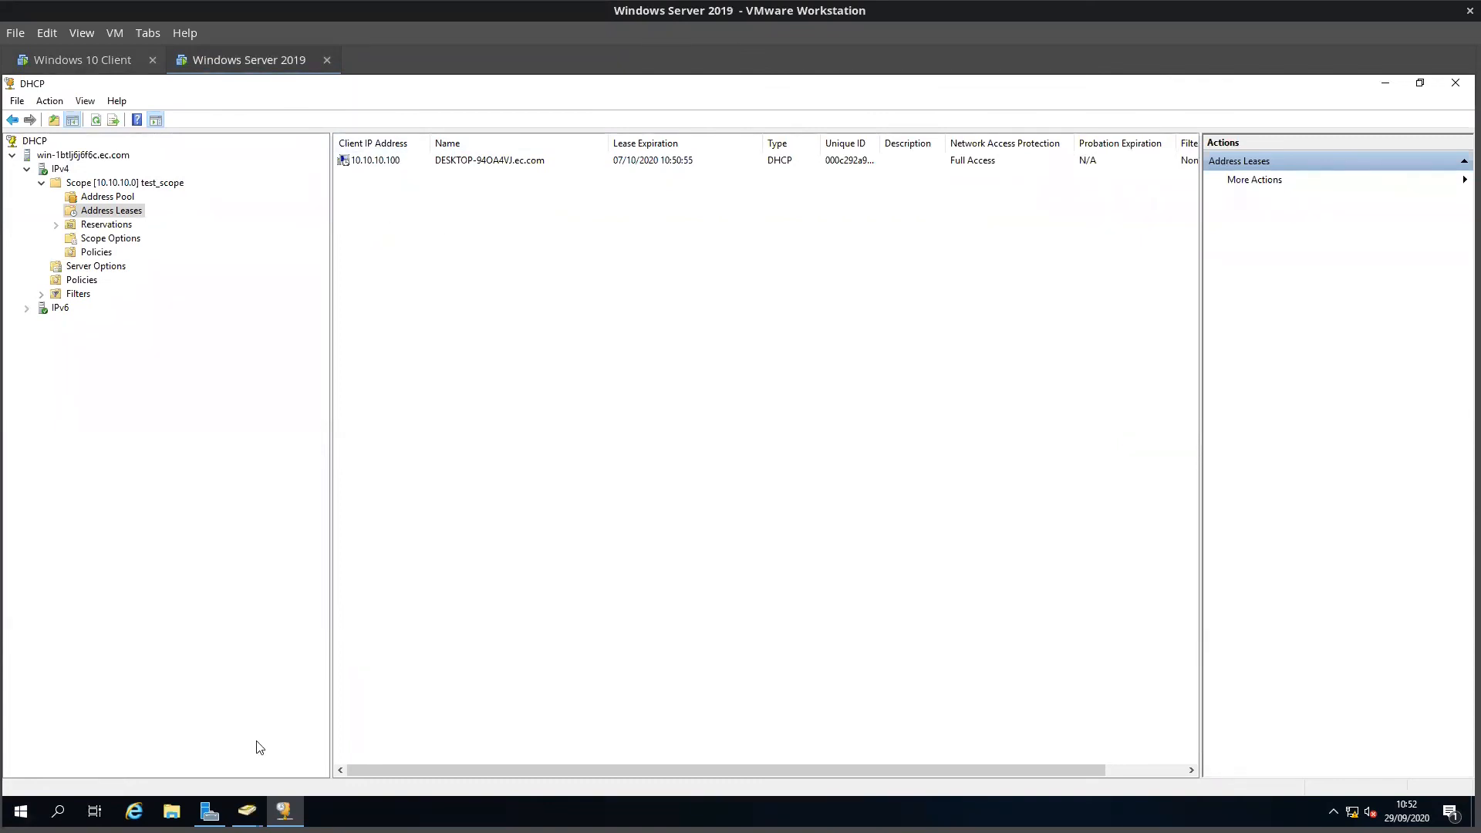
- Switch to the Lab 3 Network Services PDF in the browser and examine the Part 4: DNS Operation instructions
mouse_move(0, 832)
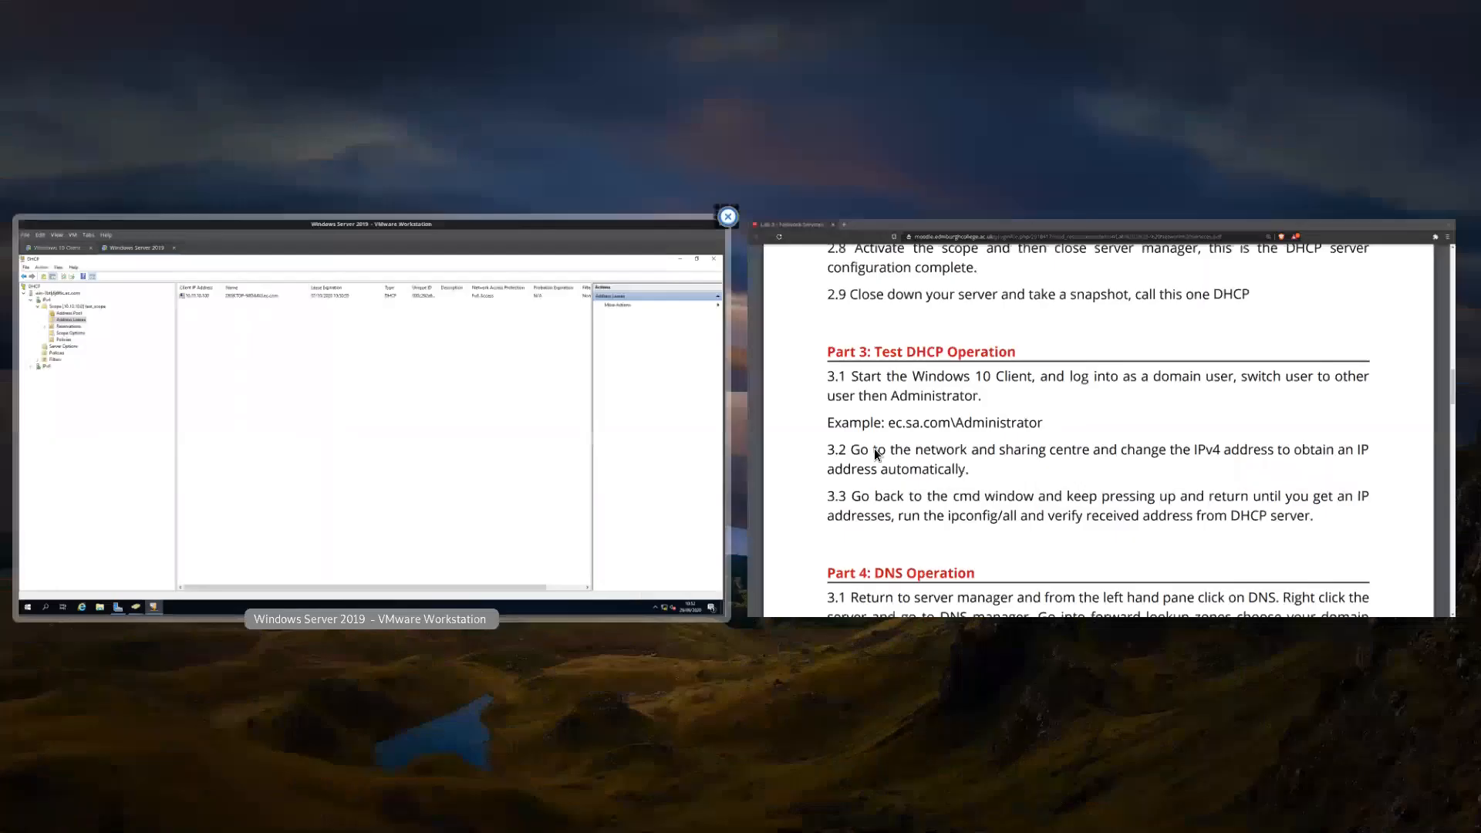
left_click(933, 449)
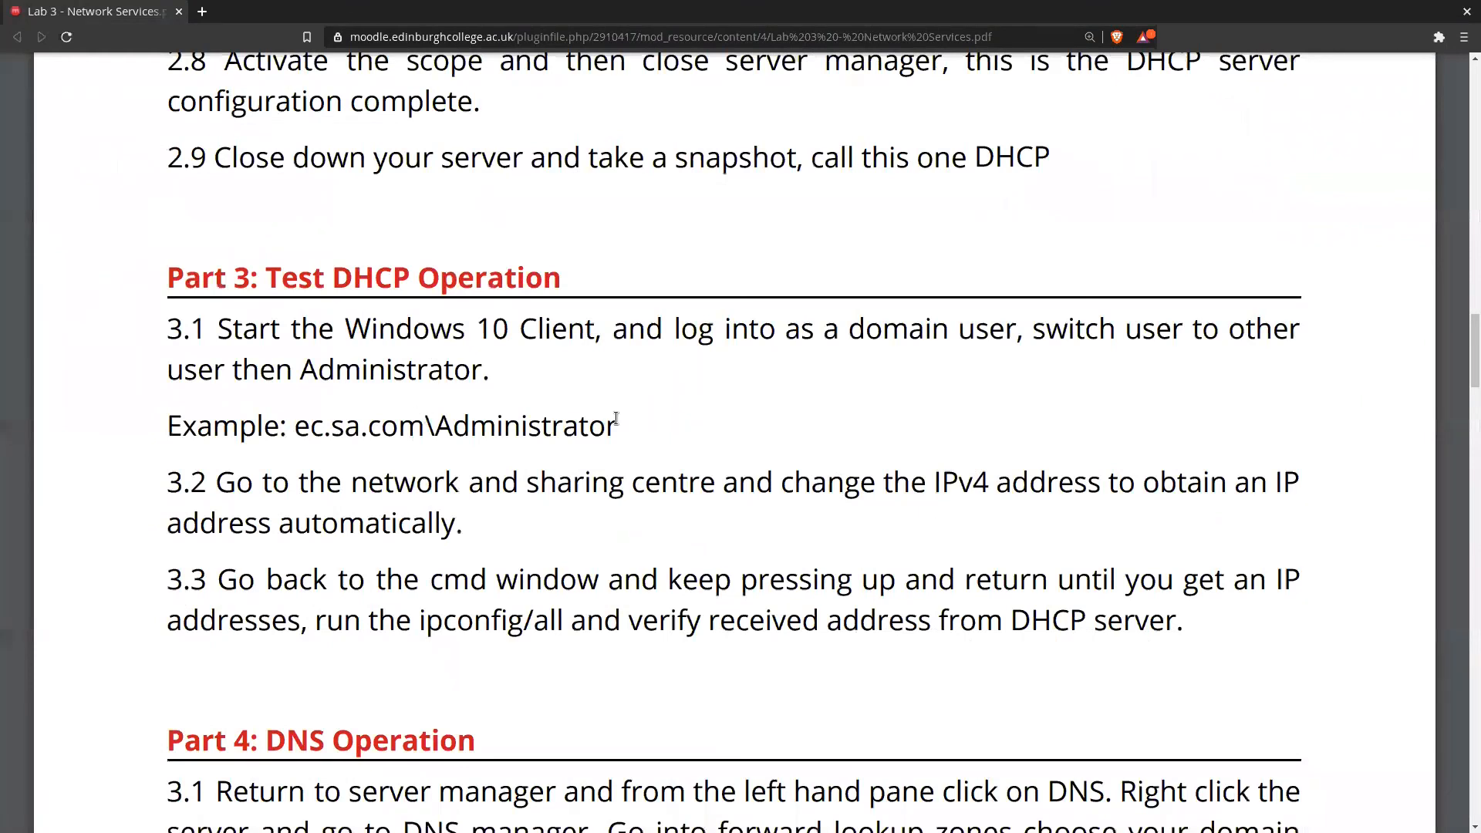
scroll(616, 418, "down", 8)
scroll(218, 191, "up", 1)
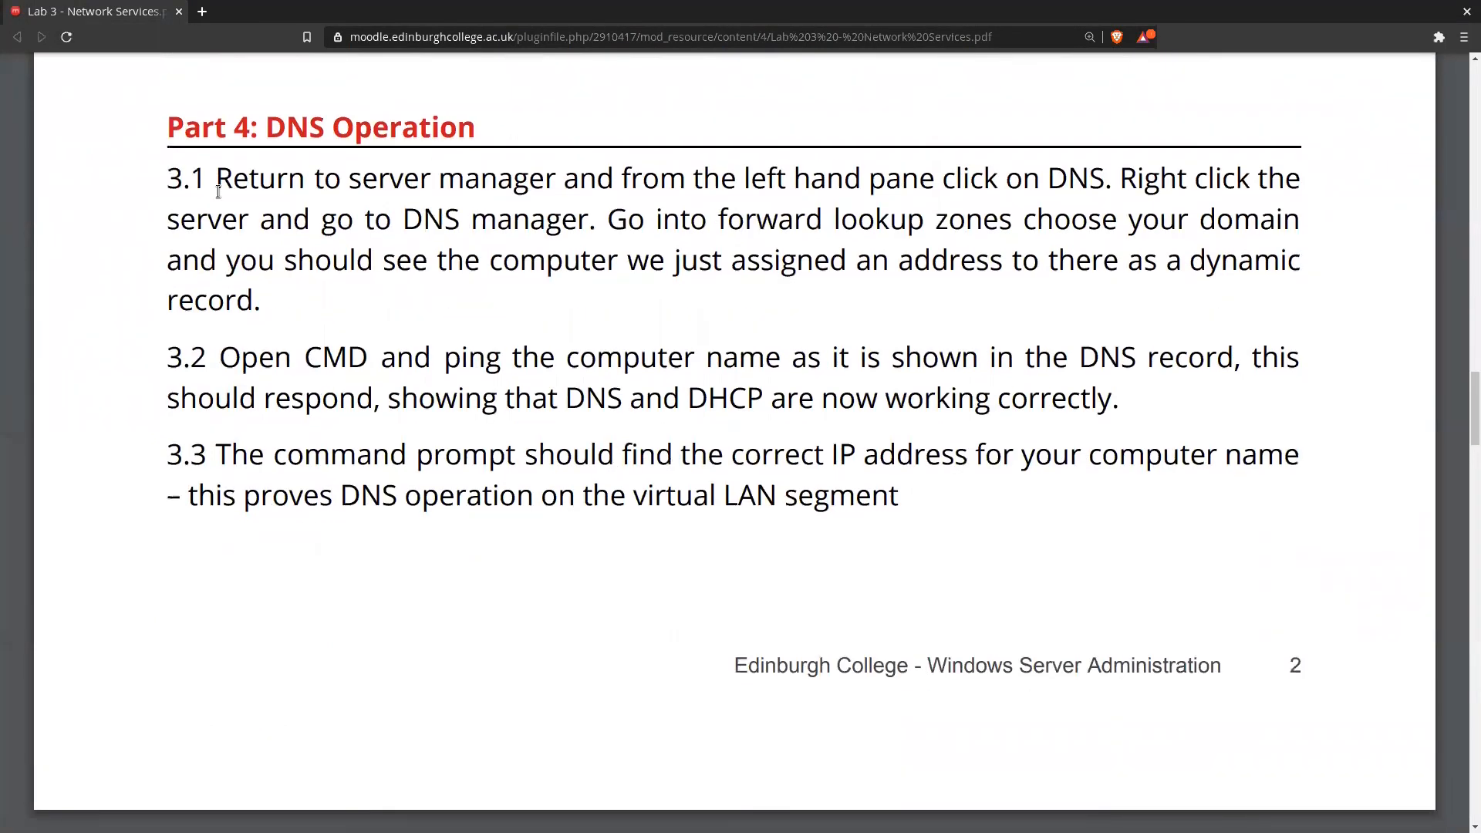
left_click_drag(600, 224, 931, 507)
left_click_drag(171, 182, 921, 505)
left_click(922, 505)
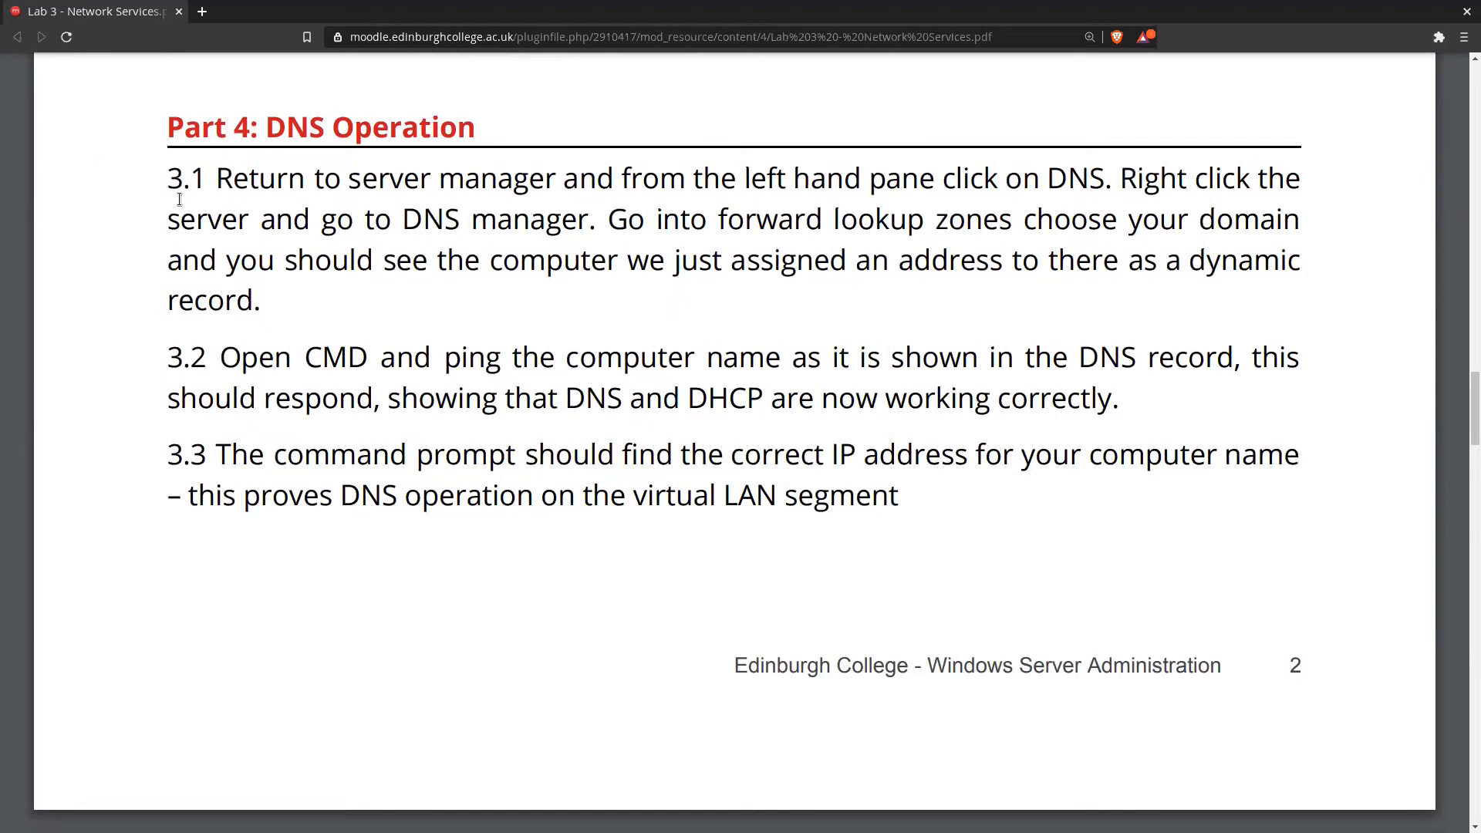
- Examine the Part 5: SSH instructions on the second network adapter, the OpenSSH Server install command and the Windows update requirement
scroll(635, 456, "down", 2)
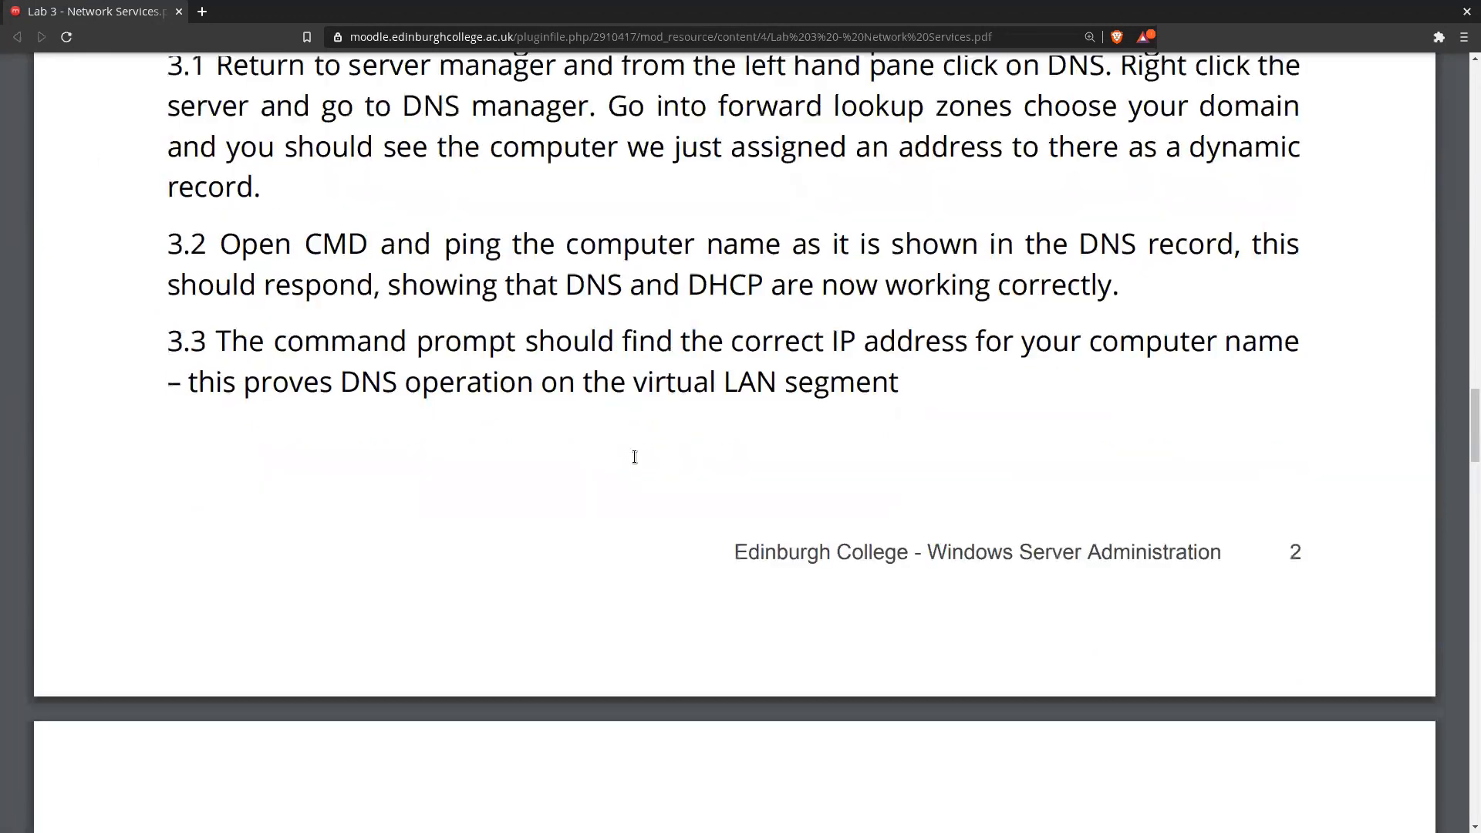
scroll(635, 456, "down", 5)
scroll(635, 457, "down", 5)
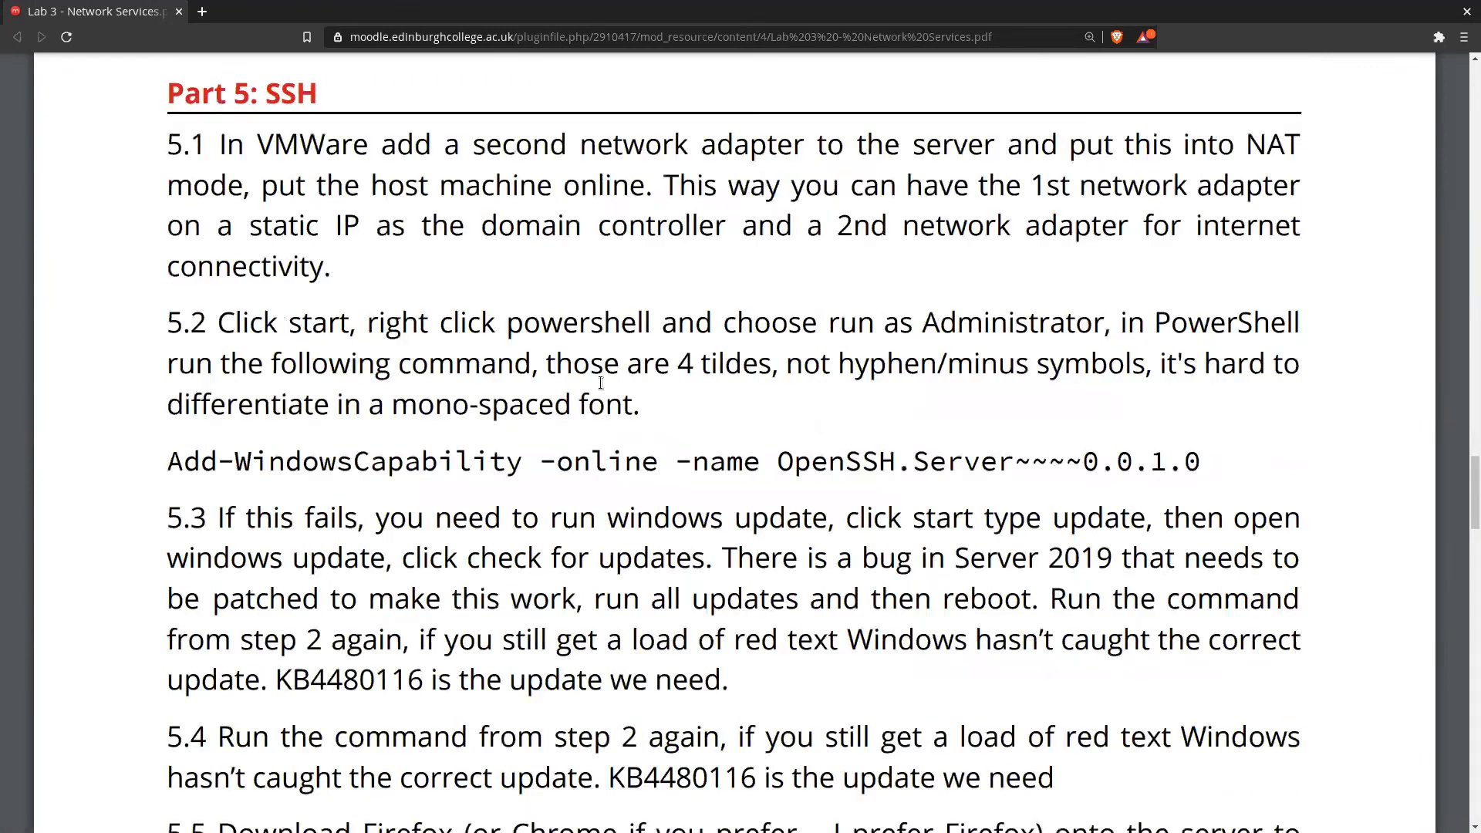
scroll(390, 300, "up", 1)
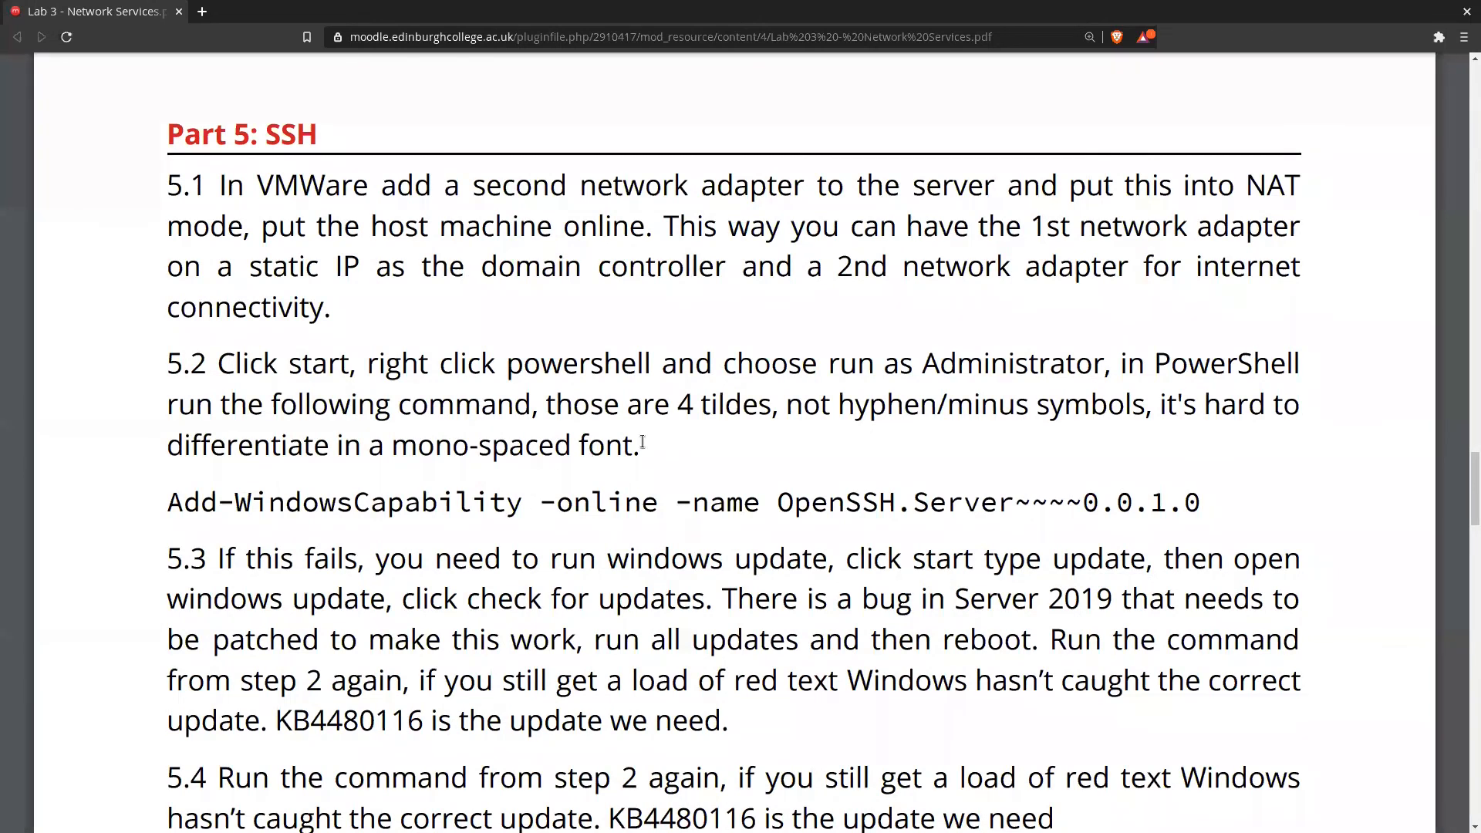
scroll(671, 381, "down", 3)
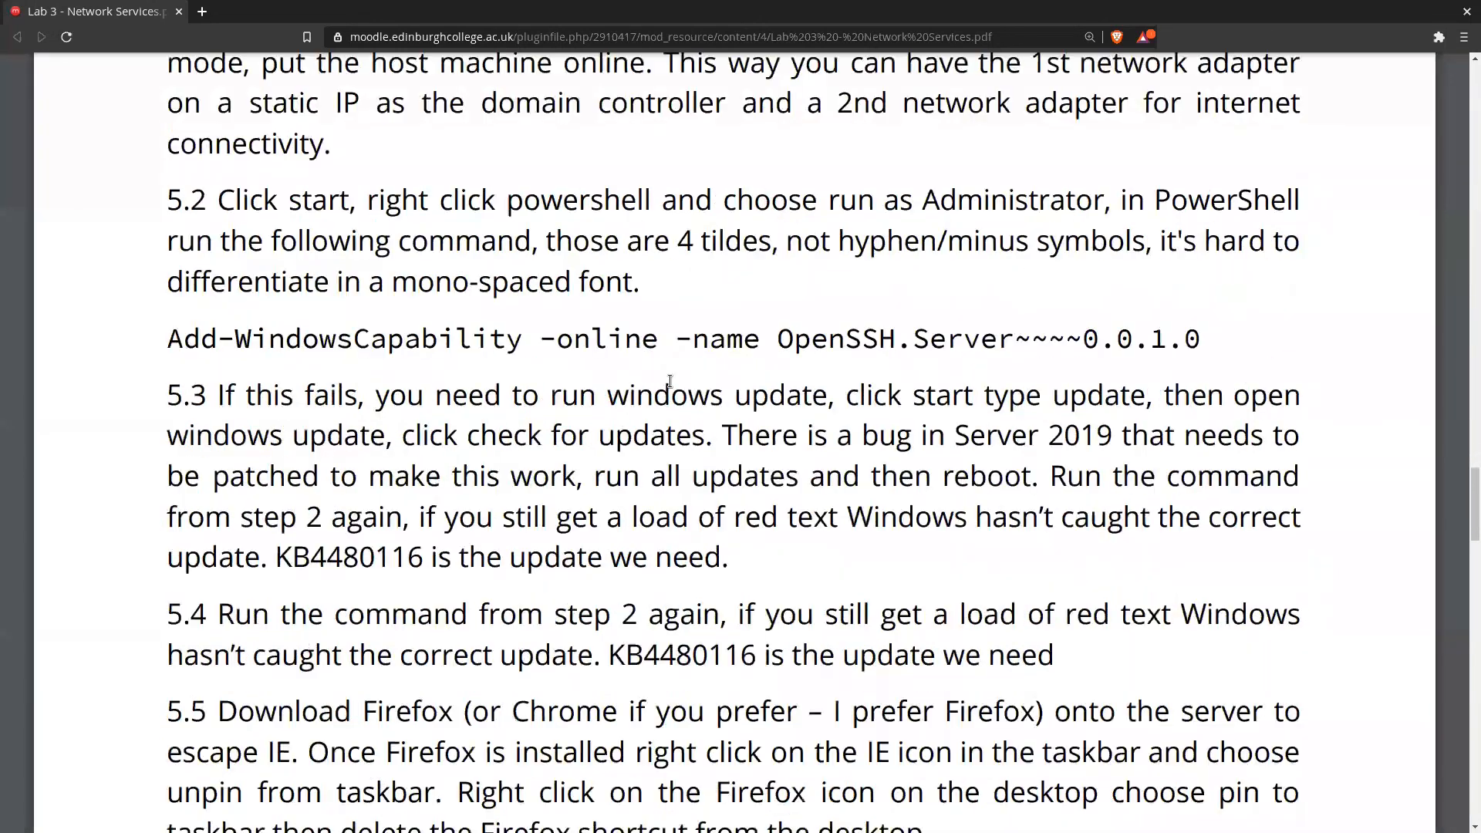
left_click_drag(437, 123, 1304, 122)
left_click(696, 235)
triple_click(610, 257)
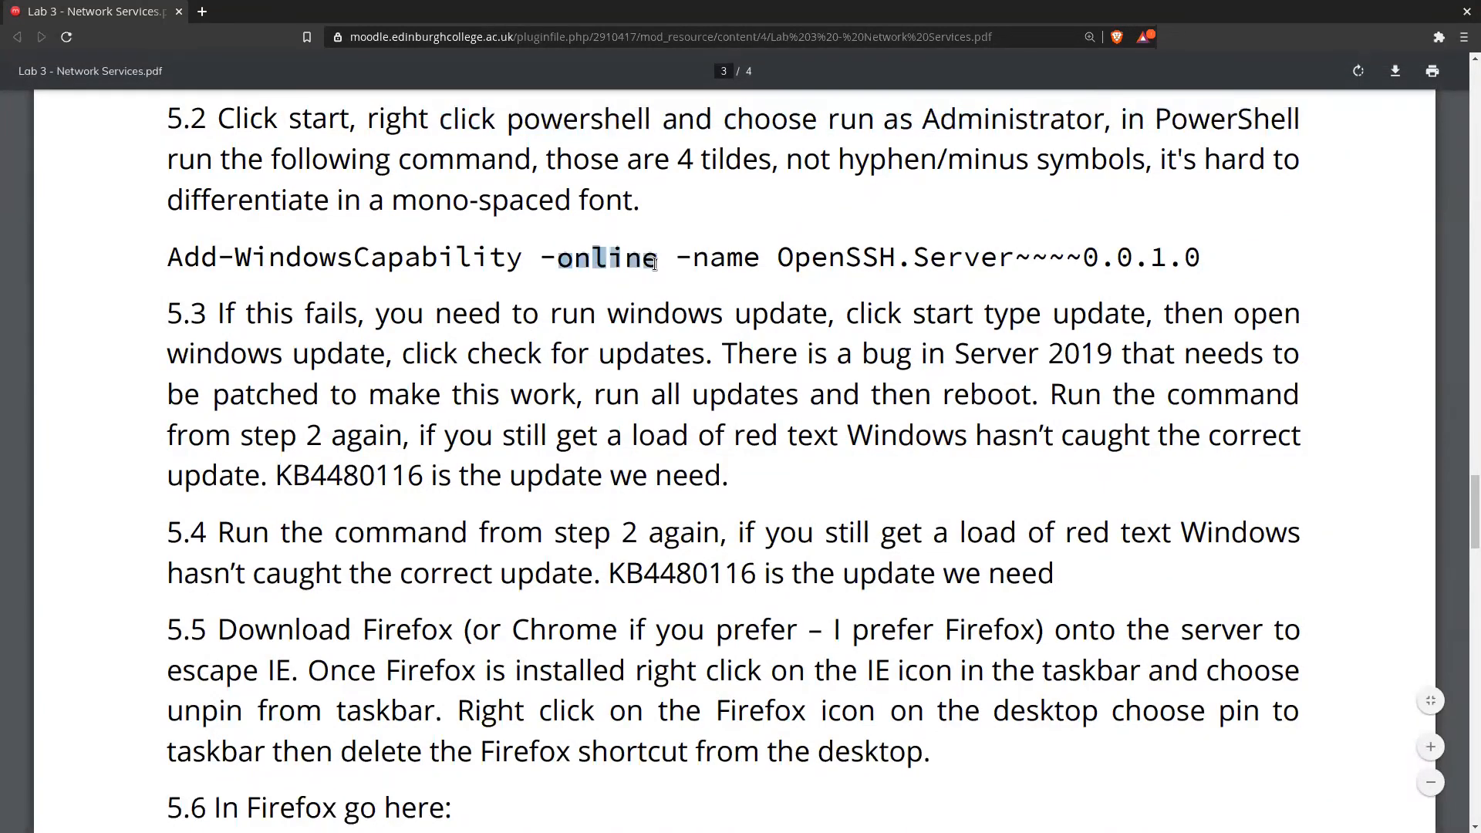
left_click(632, 453)
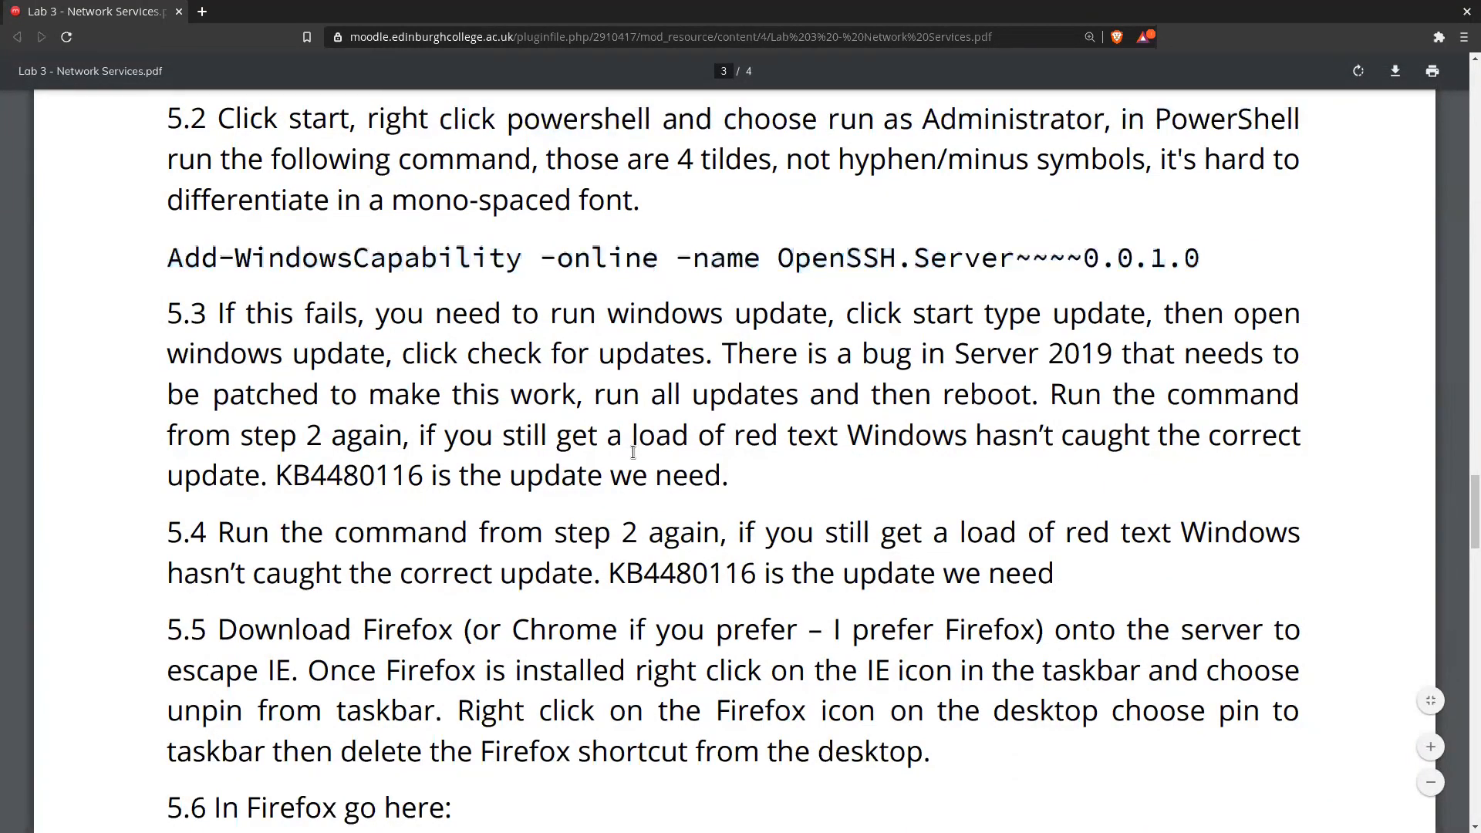
- Examine lab steps 5.4 to 5.8 on downloading the KB4480116 update, rerunning the OpenSSH Server install and setting the SSH services to automatic
scroll(673, 468, "down", 1)
scroll(564, 534, "down", 2)
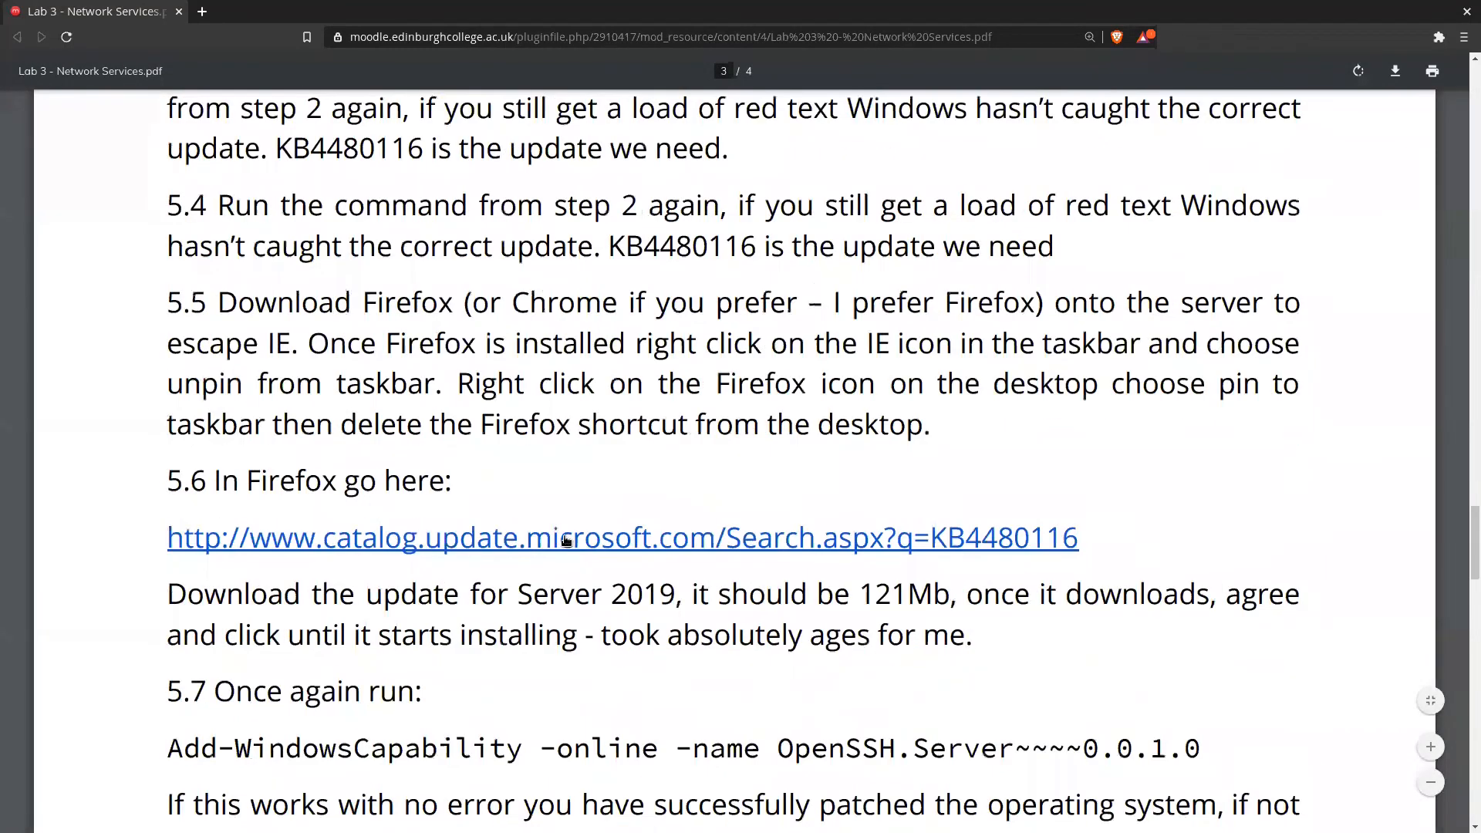
scroll(565, 540, "down", 3)
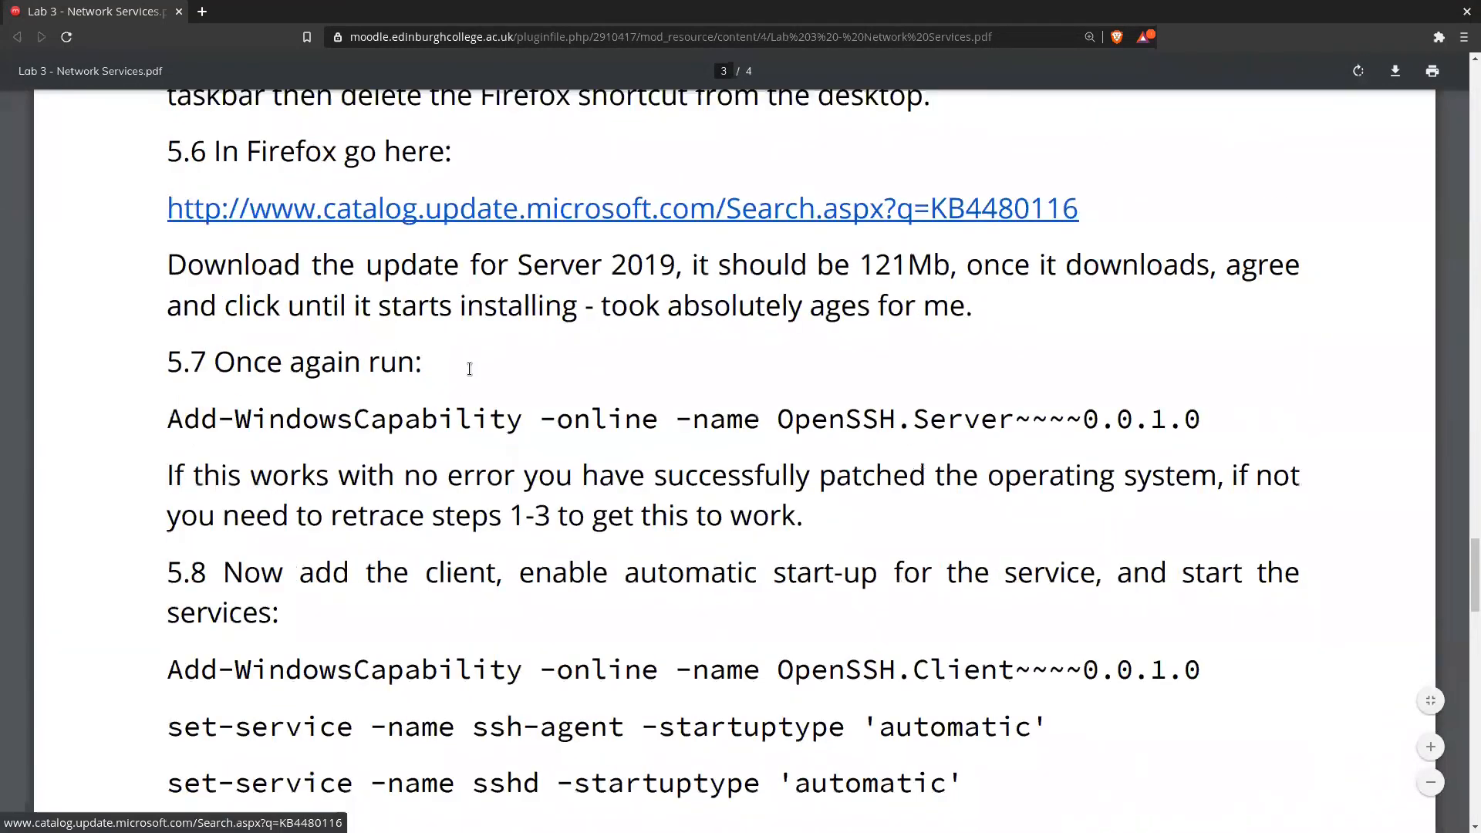
scroll(530, 530, "down", 1)
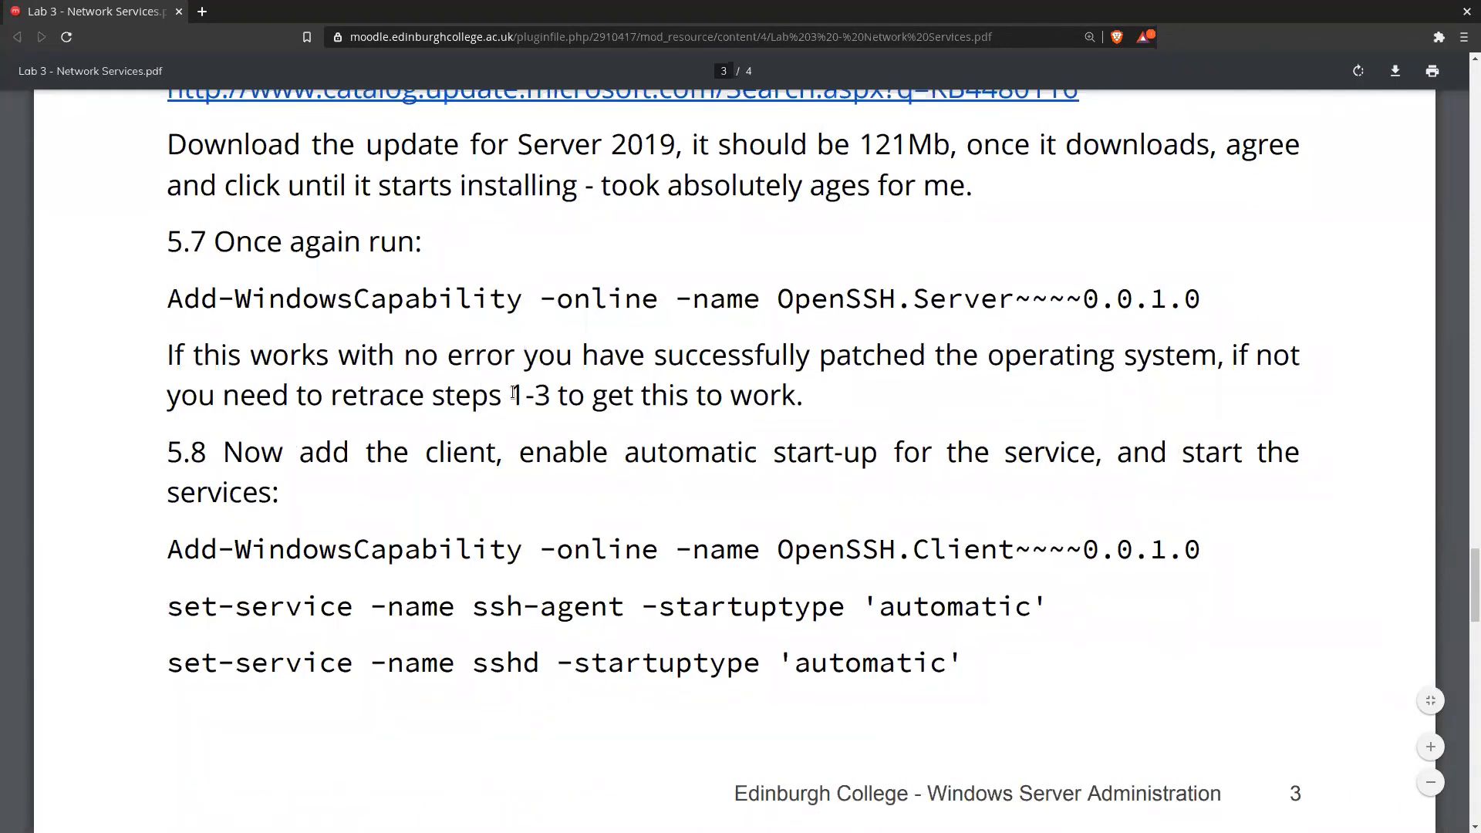
scroll(595, 455, "up", 1)
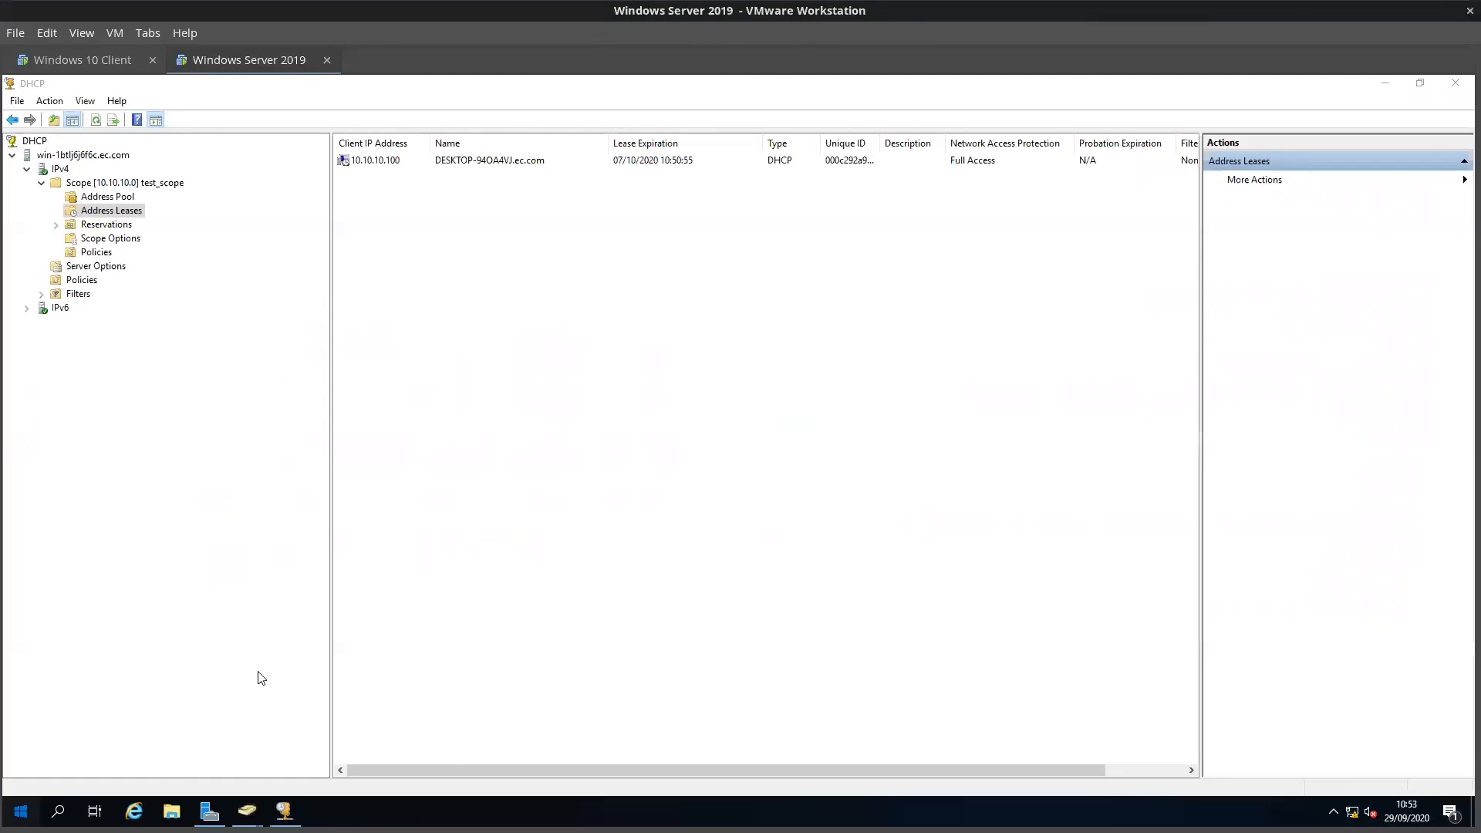
- Switch to the Windows Server 2019 virtual machine, search for powershell and open Windows PowerShell
key("super")
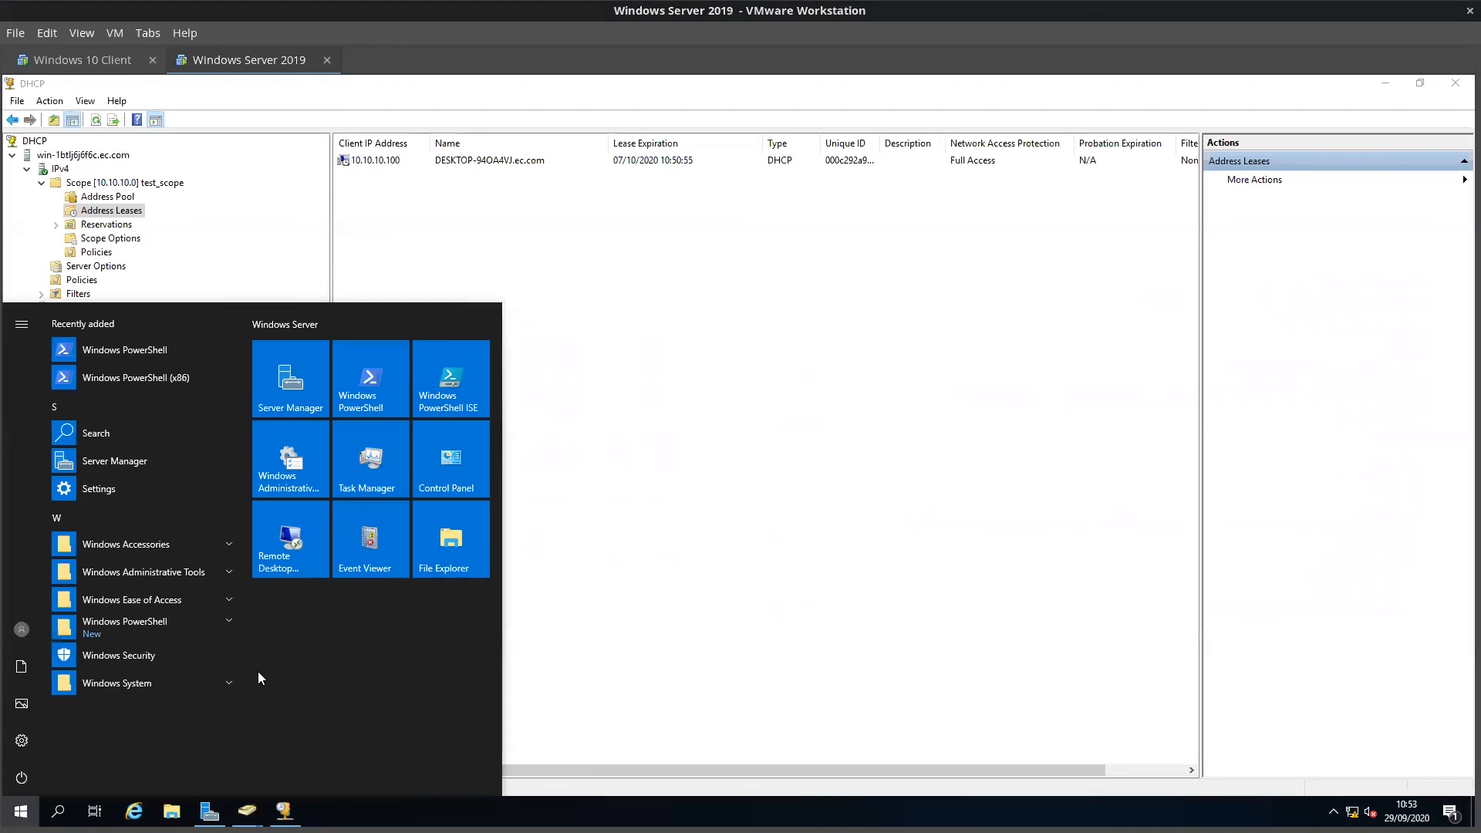
type("a")
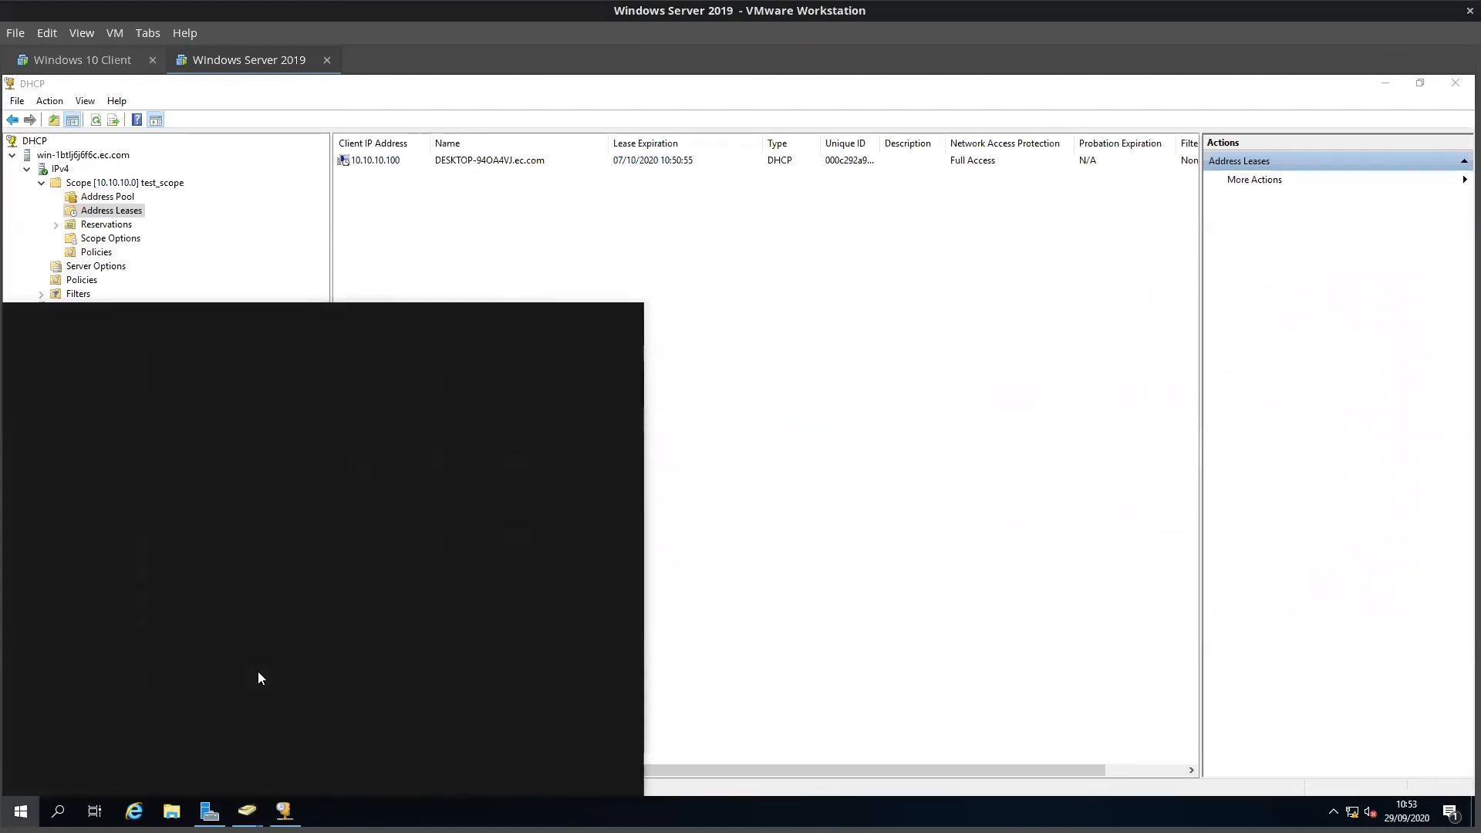
type("powershell")
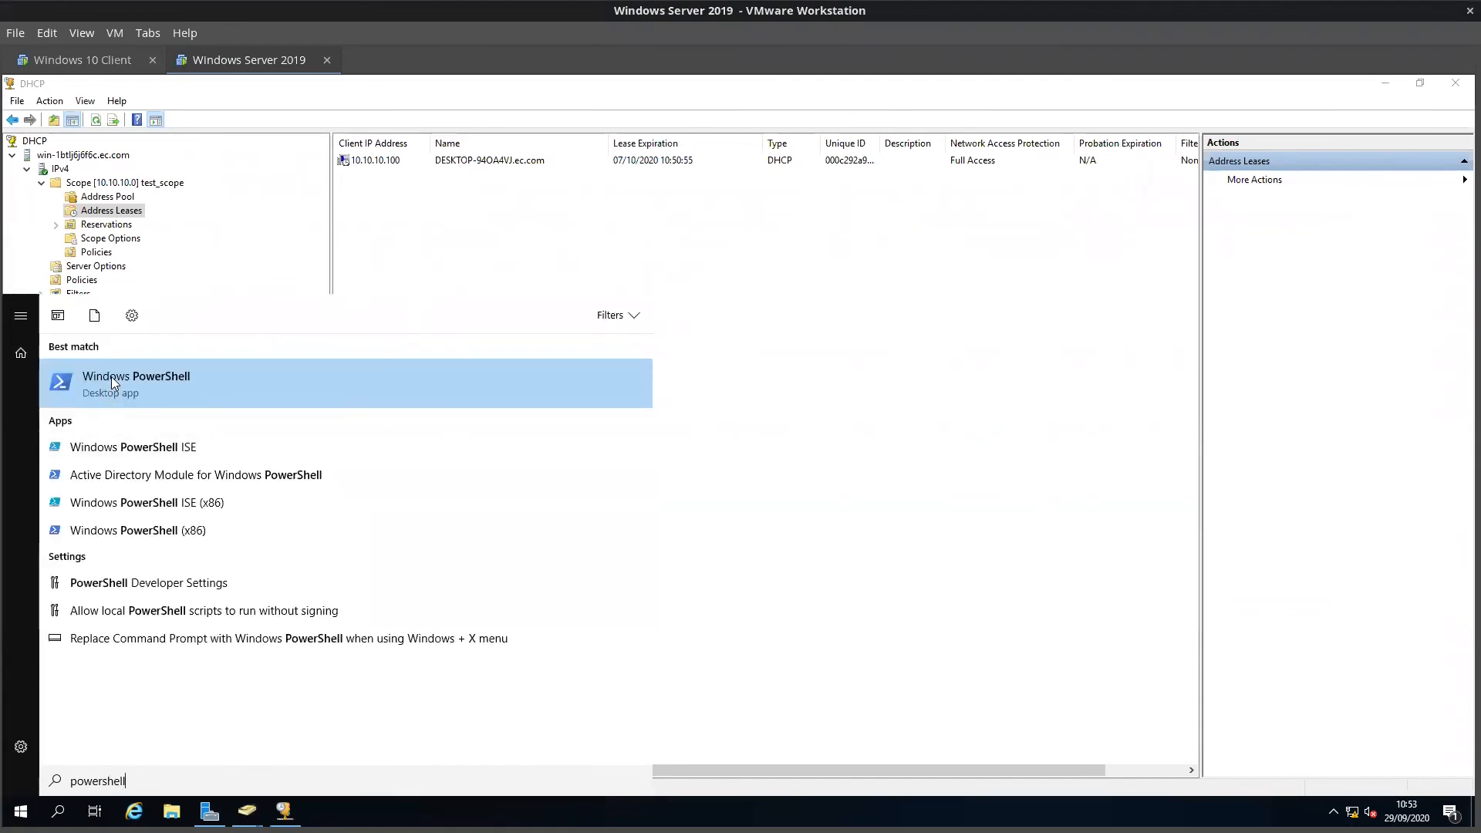
left_click(111, 377)
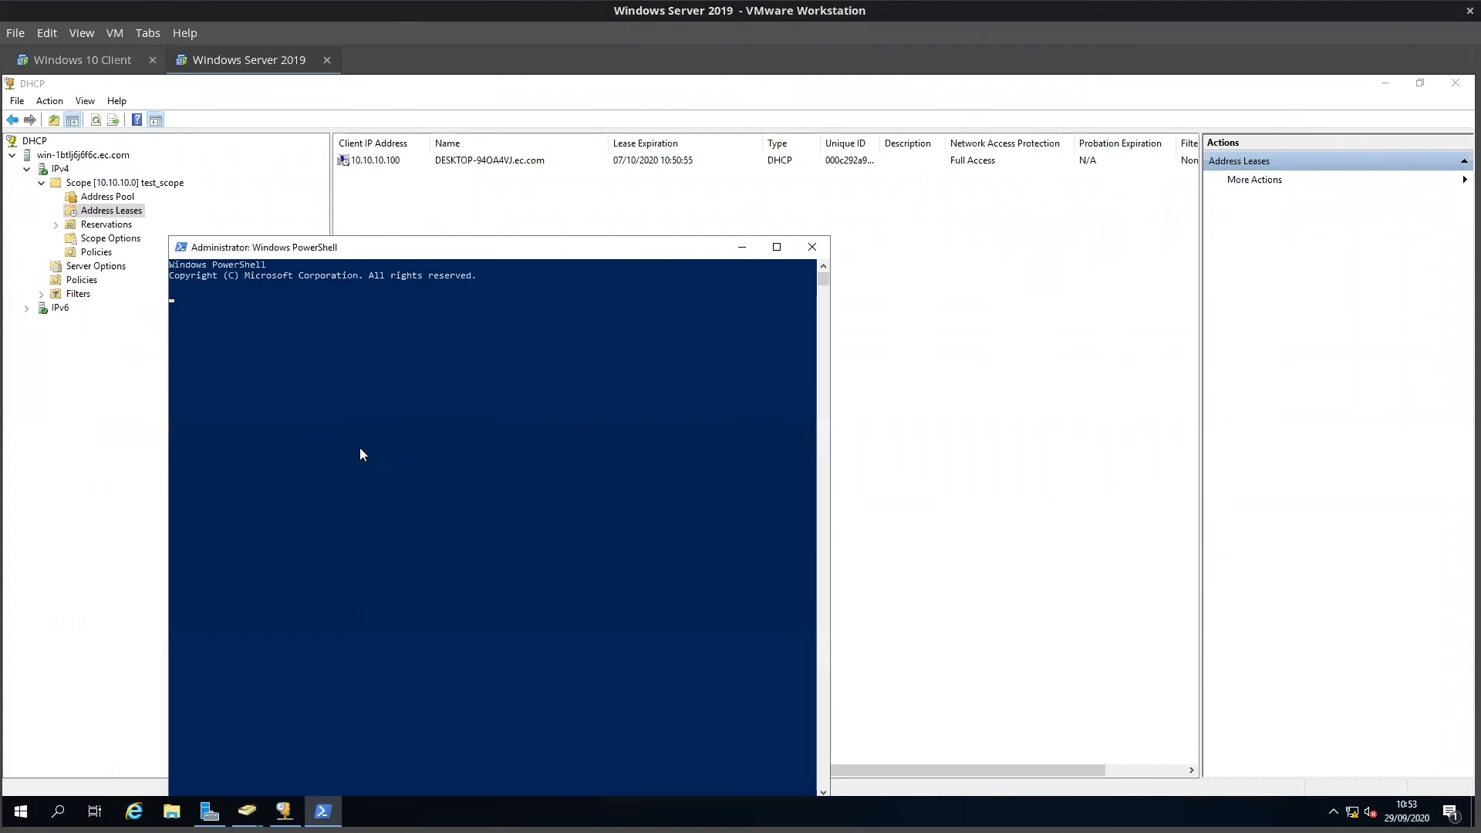
type("ssh Administr")
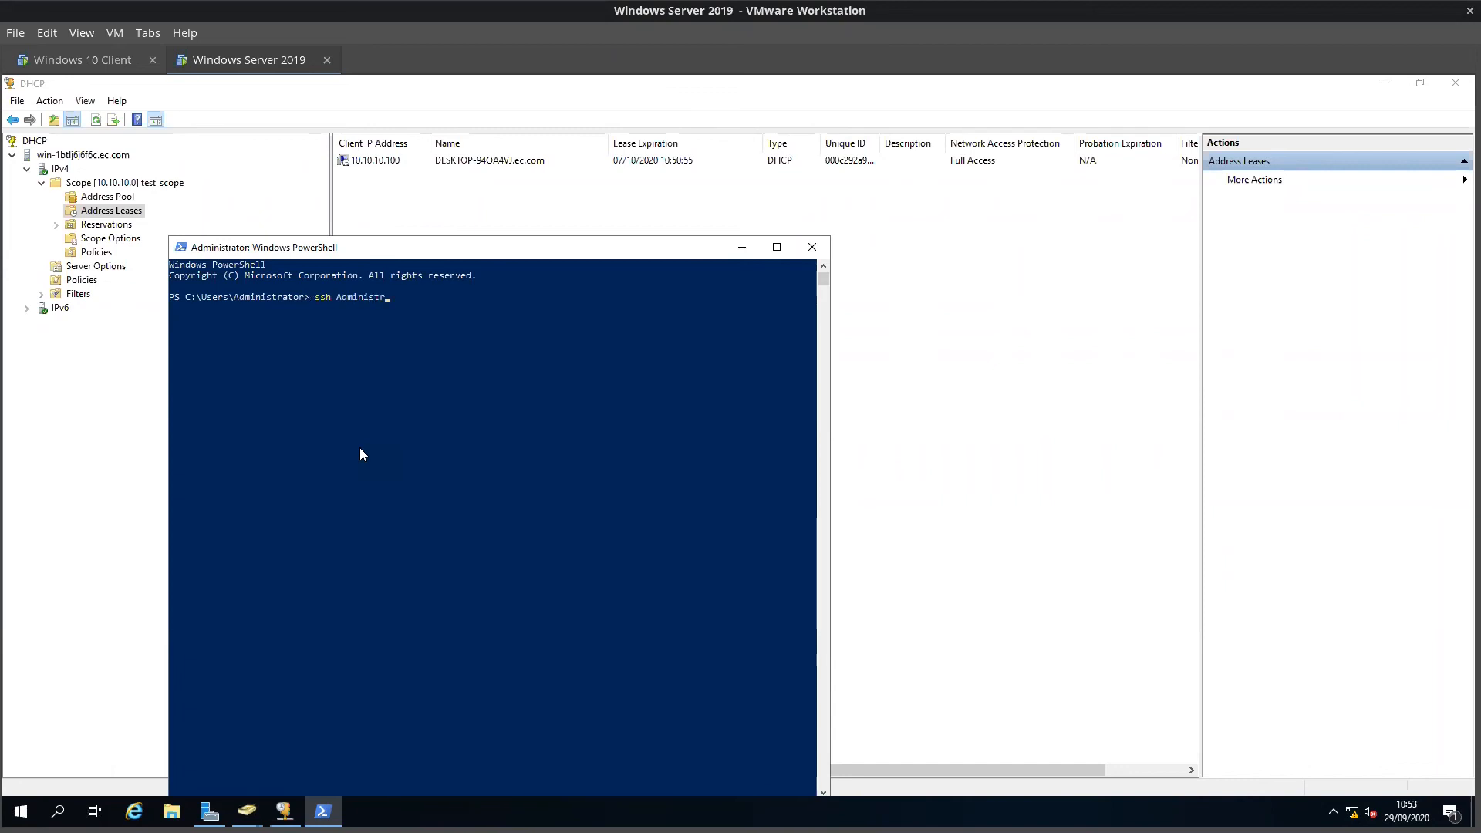
type("ator@127.0.0.1")
key("Return")
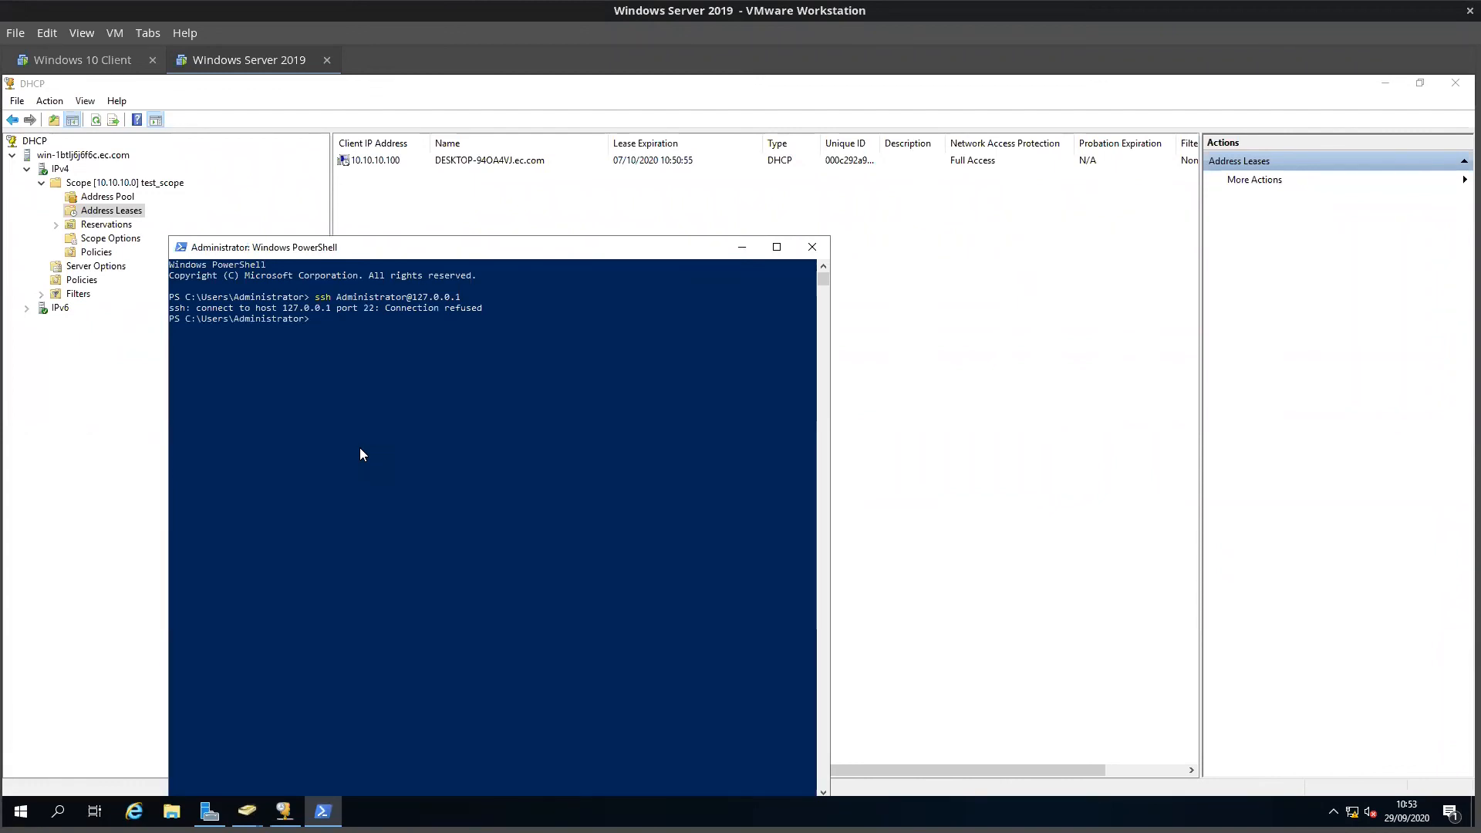
key("Up")
key("Escape")
- Highlight the ssh command and its response line in the PowerShell window
left_click_drag(262, 286, 489, 310)
left_click(489, 309)
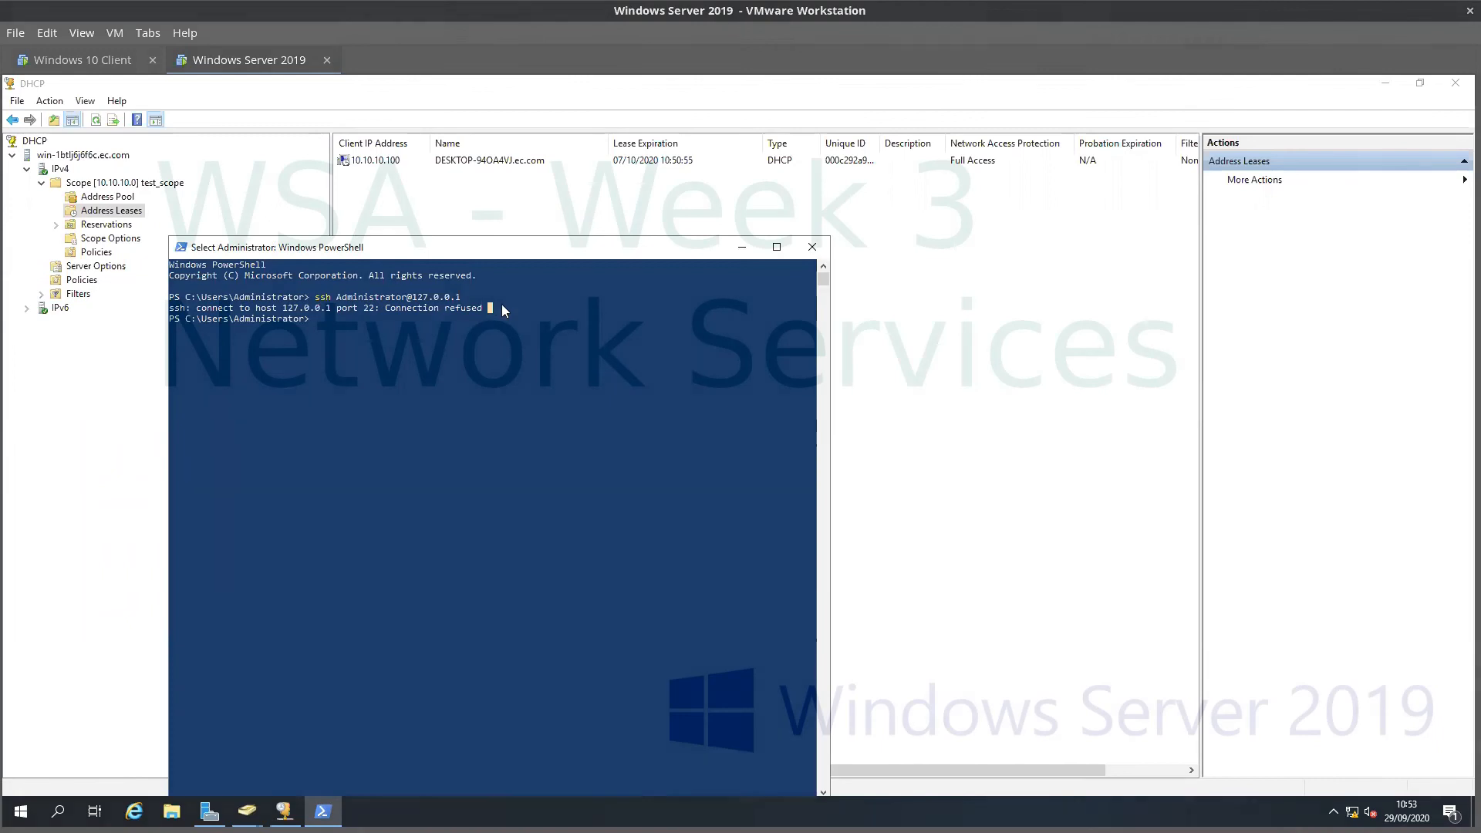
left_click_drag(501, 304, 177, 291)
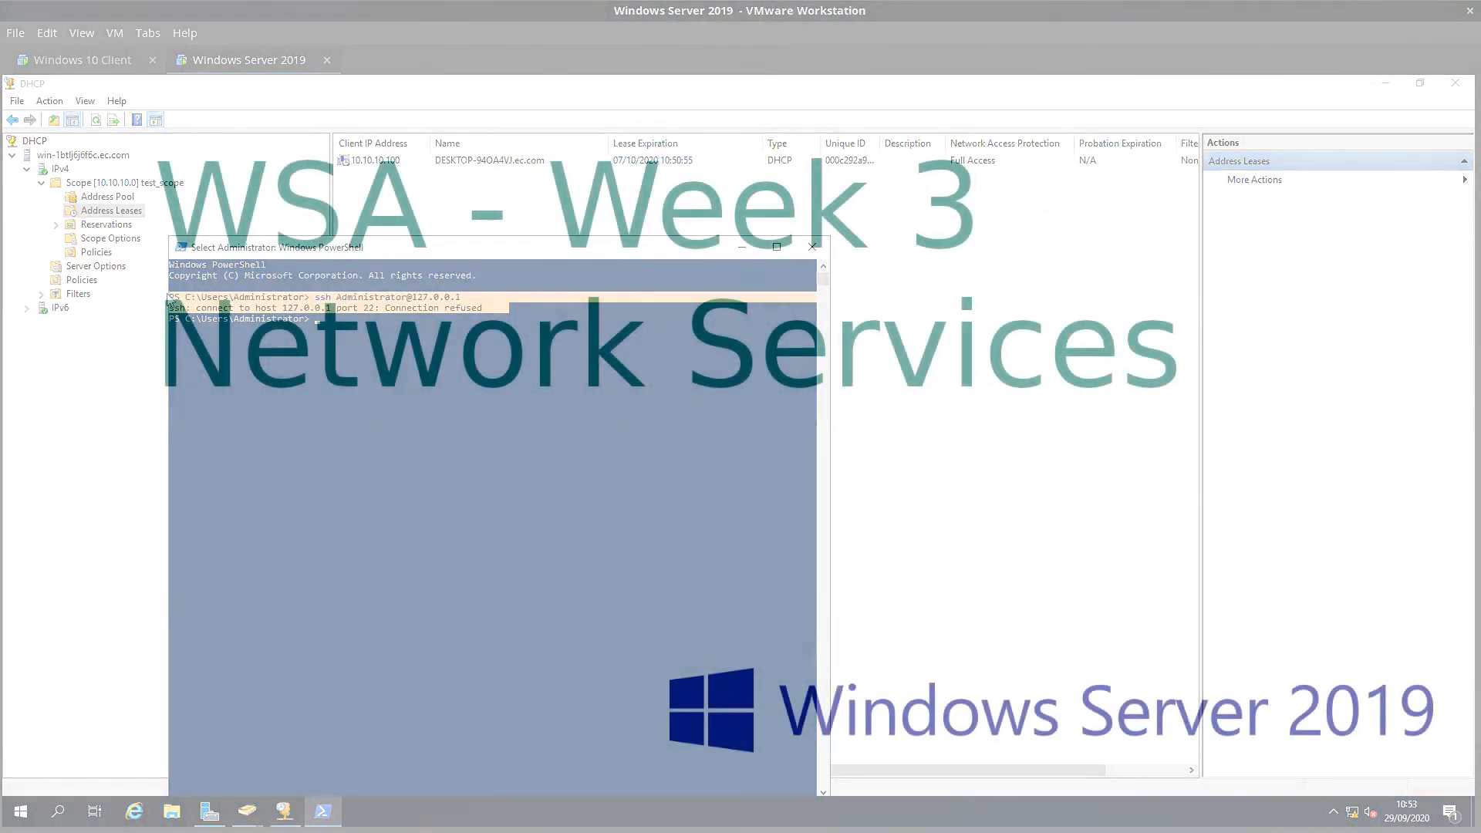